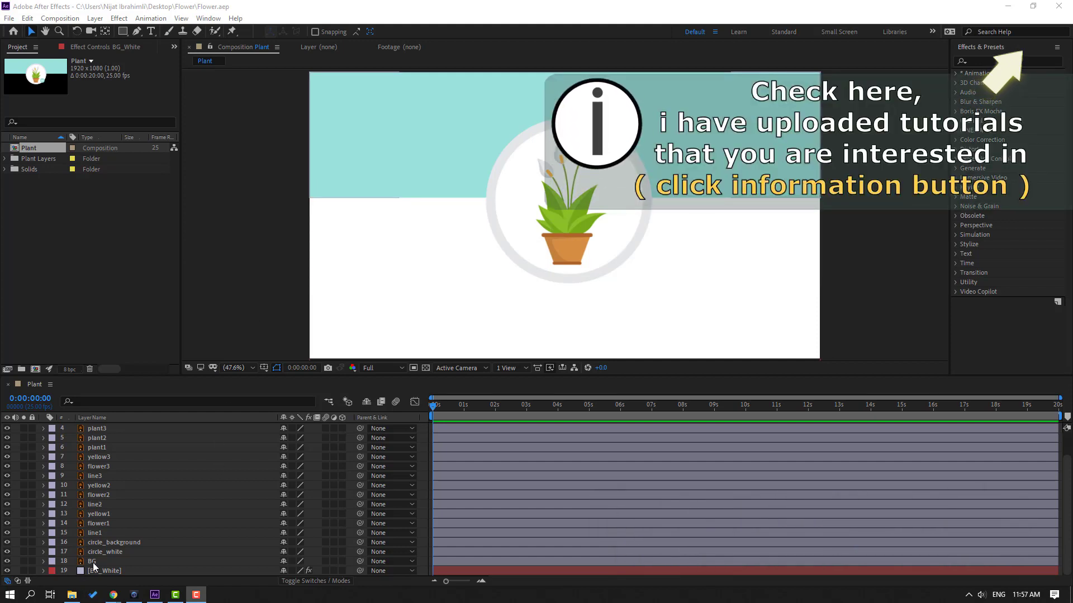
# Add Position keyframes to the BG and BG_White layers at 0:00:00:18.
pyautogui.click(95, 562)
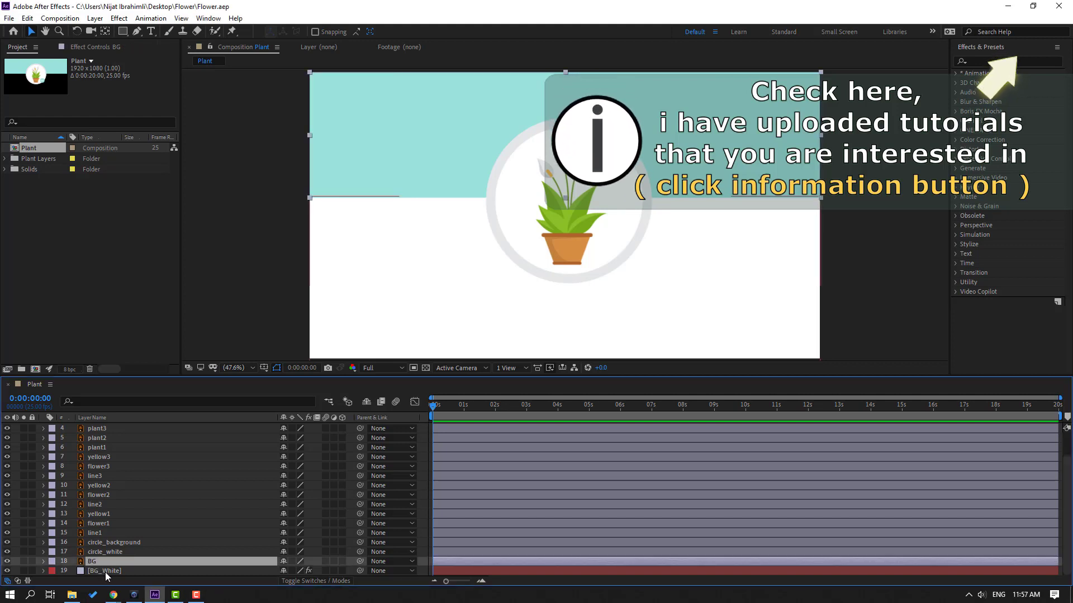
pyautogui.keyDown('shift'); pyautogui.click(105, 571); pyautogui.keyUp('shift')
pyautogui.moveTo(434, 405); pyautogui.dragTo(455, 407)
pyautogui.hotkey('alt', 'shift', 'p')
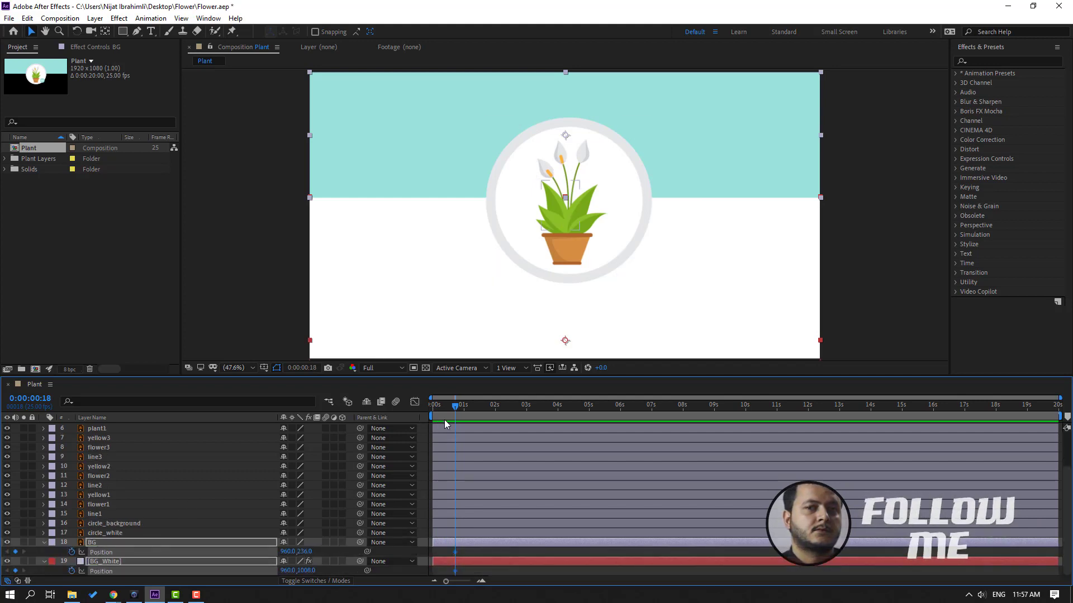
# Place both backgrounds off-screen at 0:00:00:00, setting BG's Position to 960, -241 and BG_White's to 960, 1622.
pyautogui.click(326, 551)
pyautogui.click(88, 543)
pyautogui.moveTo(306, 553); pyautogui.dragTo(278, 553)
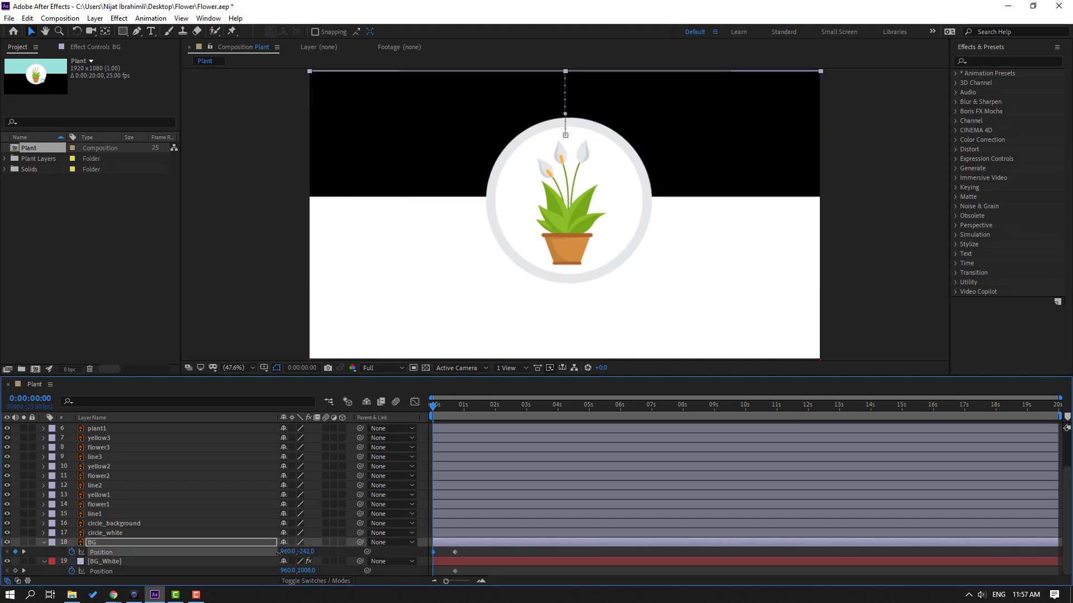
pyautogui.click(100, 564)
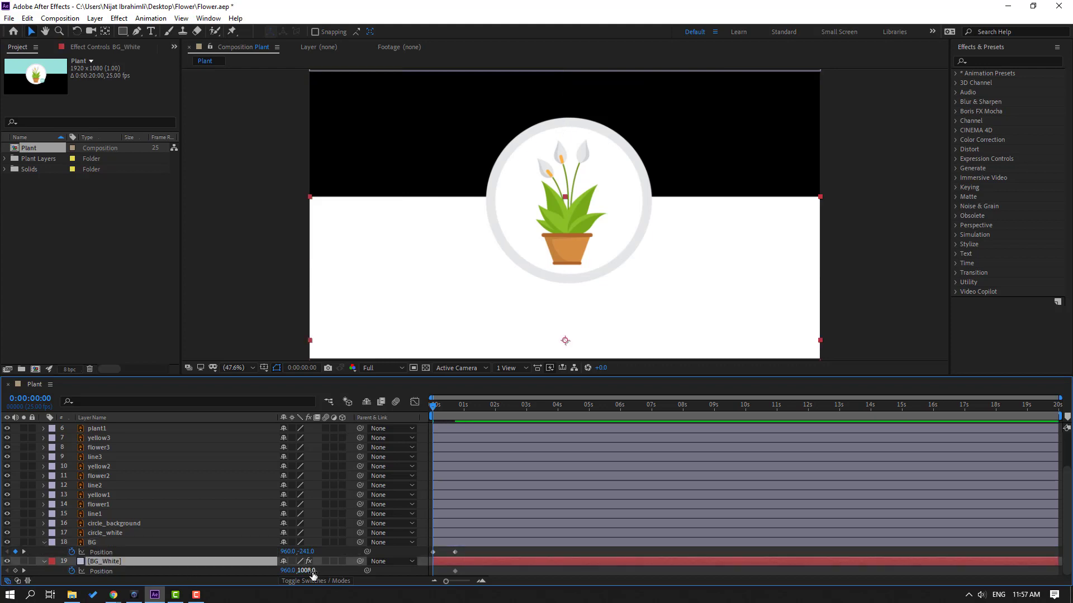
pyautogui.moveTo(308, 570); pyautogui.dragTo(681, 538)
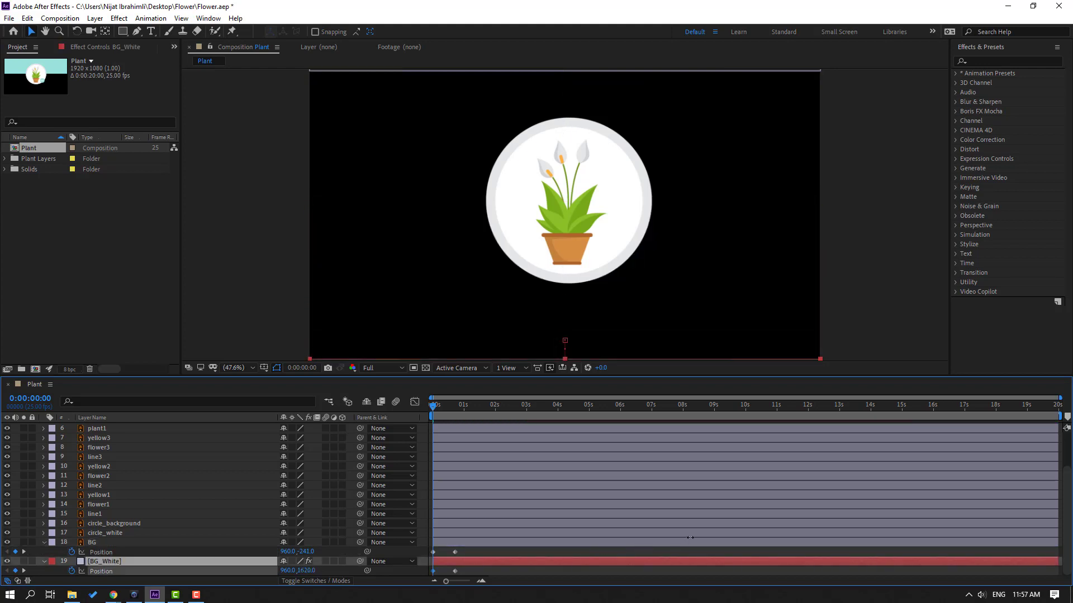
# Apply Easy Ease to all Position keyframes of BG and BG_White.
pyautogui.moveTo(471, 552); pyautogui.dragTo(426, 573)
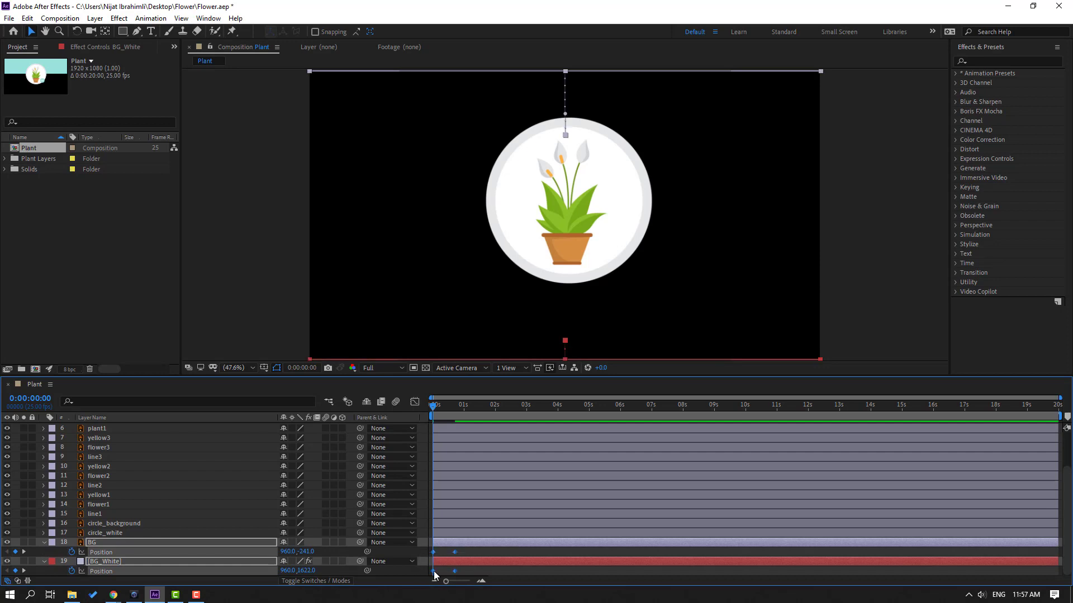
pyautogui.rightClick(434, 570)
pyautogui.moveTo(500, 562)
pyautogui.click(635, 493)
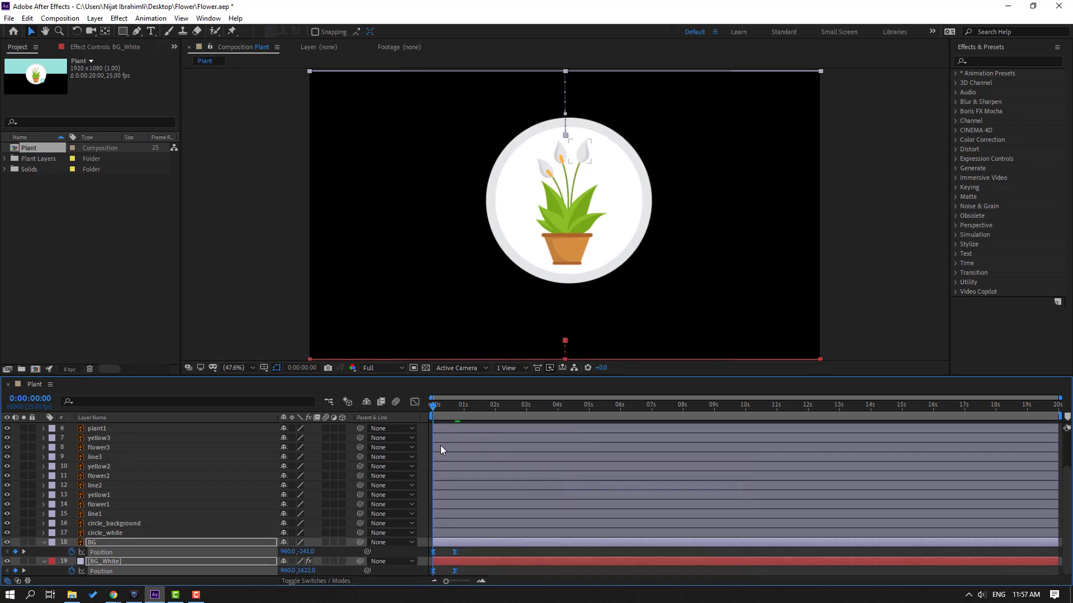
# Reshape the Position speed curves of BG and BG_White so they peak early and slow down gradually towards the last keyframe.
pyautogui.click(414, 401)
pyautogui.press('=')
pyautogui.press('=')
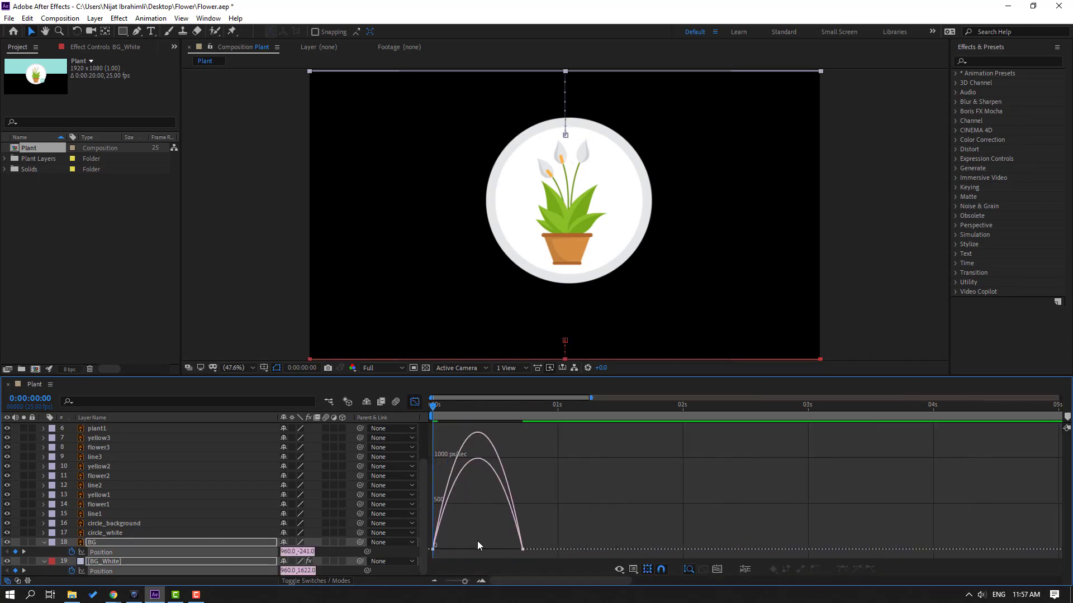
pyautogui.moveTo(564, 531); pyautogui.dragTo(485, 545)
pyautogui.press('-')
pyautogui.press('-')
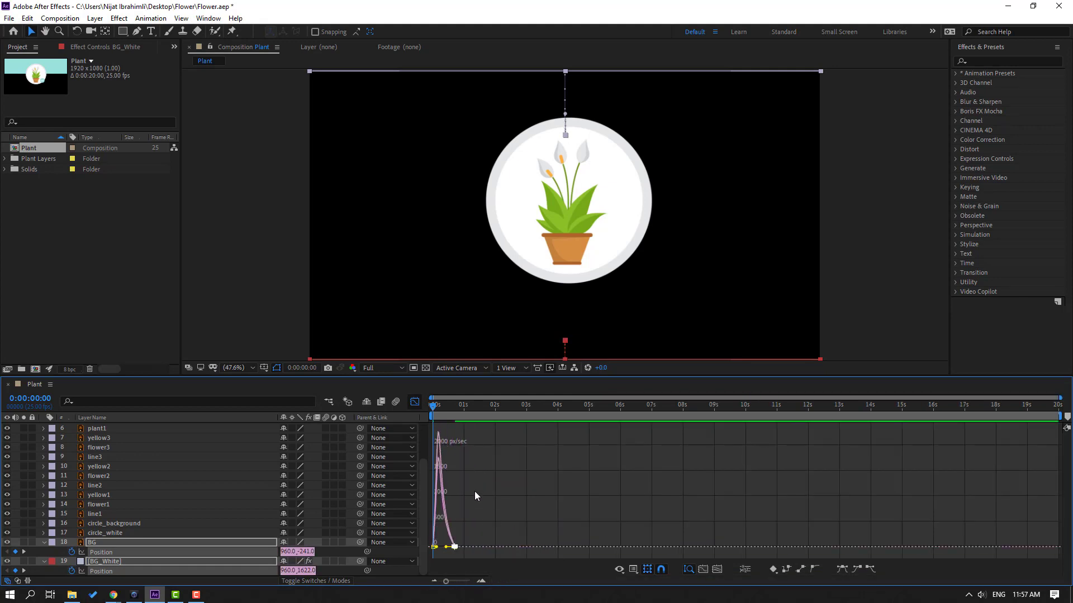
# Preview the background motion, return to the layer bars, and collapse and lock BG and BG_White.
pyautogui.press('space')
pyautogui.press('space')
pyautogui.click(414, 401)
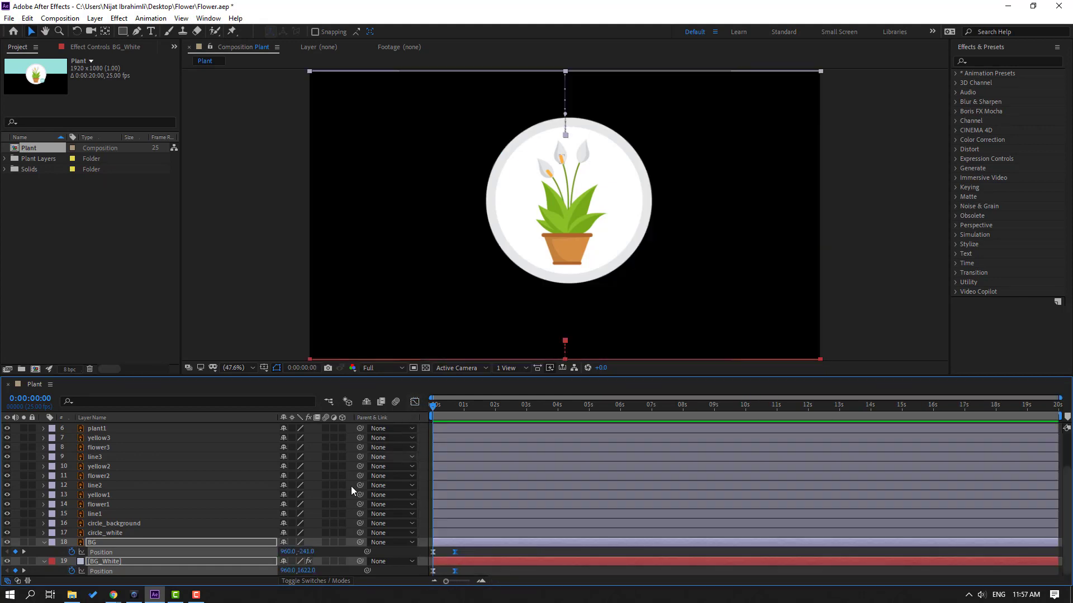
pyautogui.click(44, 544)
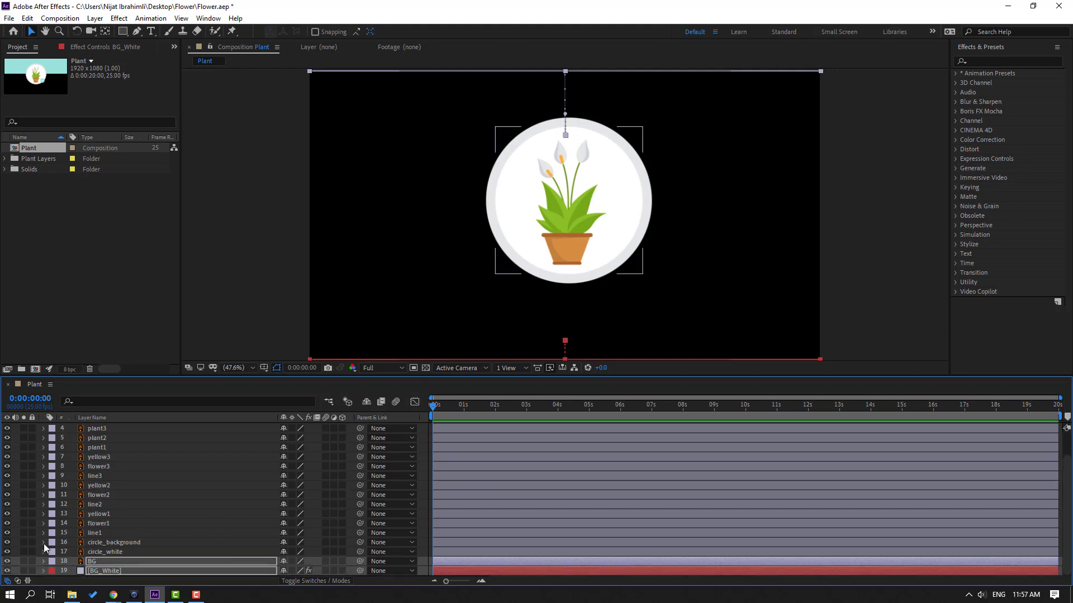
pyautogui.click(33, 561)
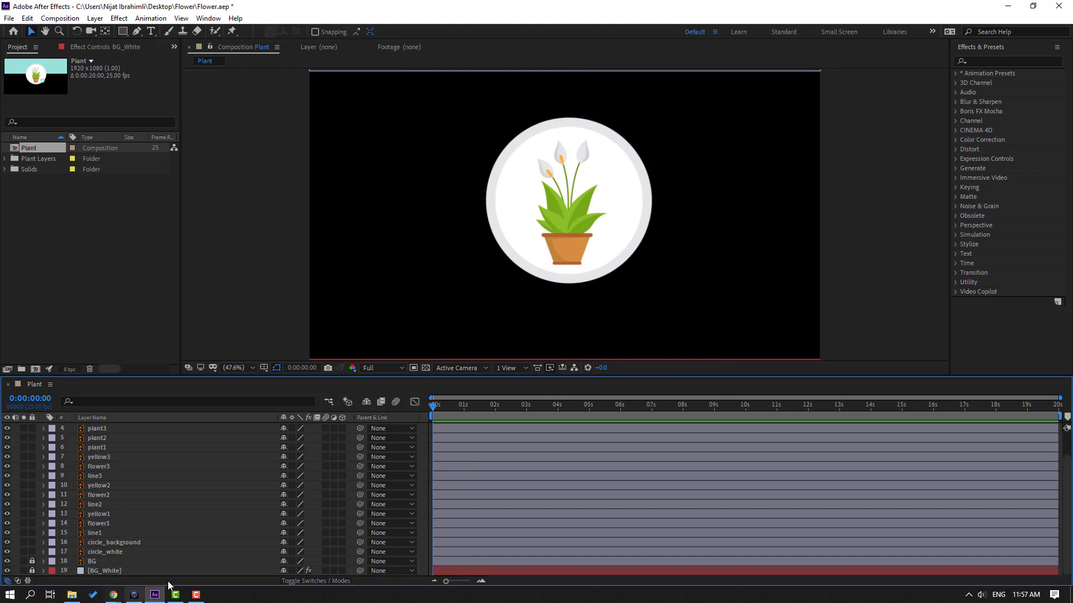
# Solo circle_white, apply Animation Composer's 2D-layer preset Overshoot Scale From Anchor Point as its In transition, and turn solo off.
pyautogui.click(96, 552)
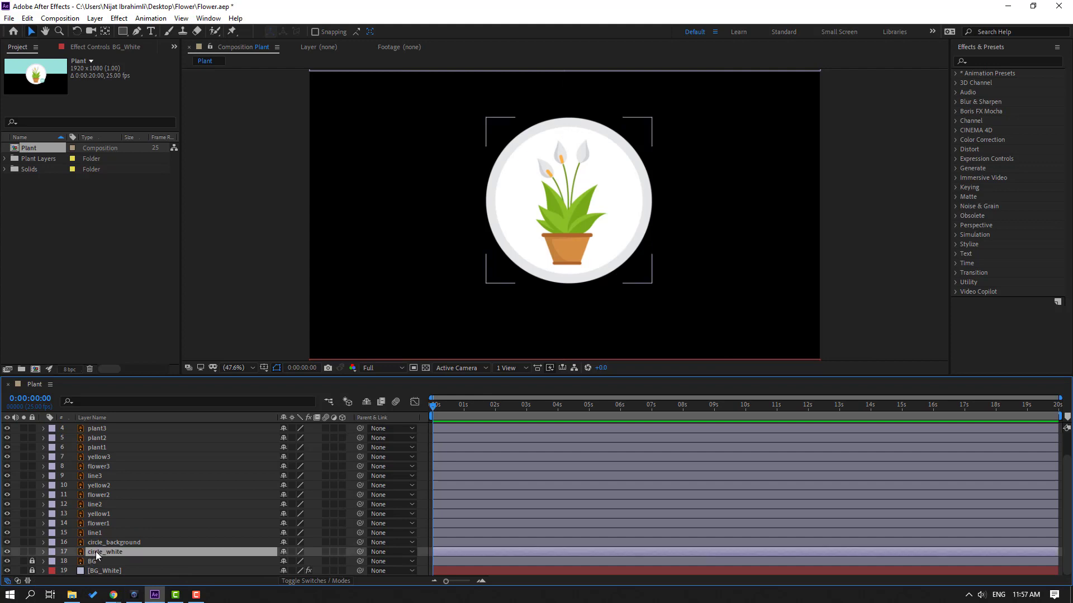
pyautogui.click(8, 552)
pyautogui.click(8, 552)
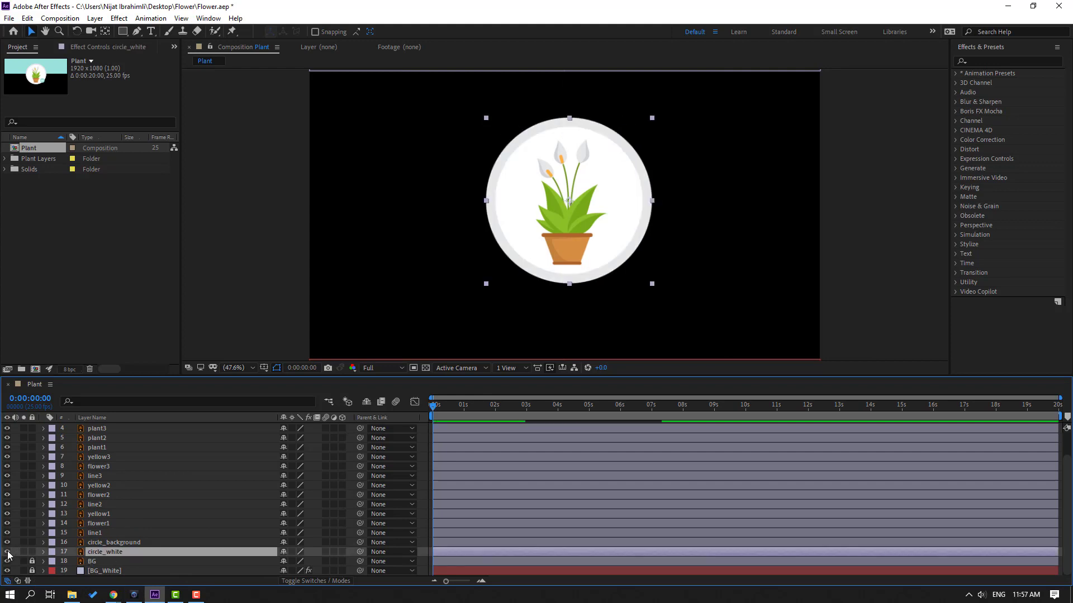
pyautogui.click(24, 552)
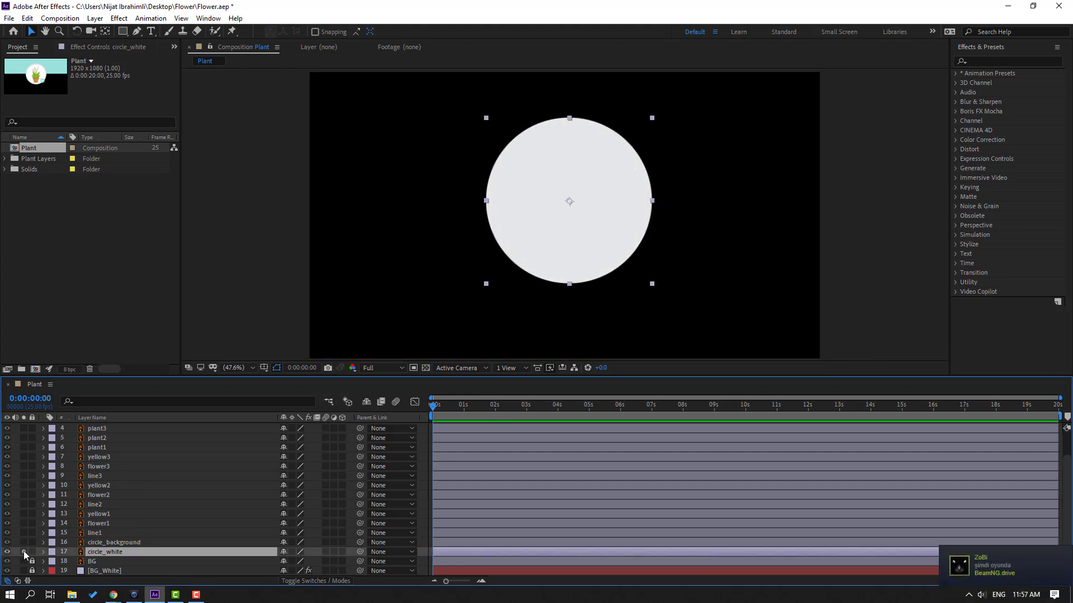
pyautogui.click(209, 19)
pyautogui.click(274, 106)
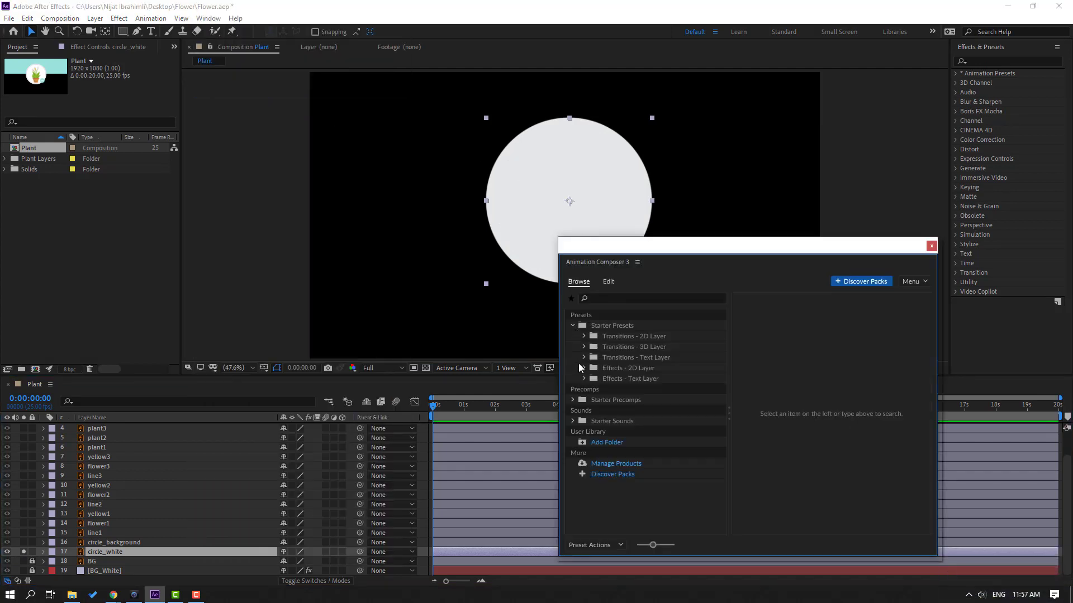
pyautogui.click(585, 336)
pyautogui.click(631, 433)
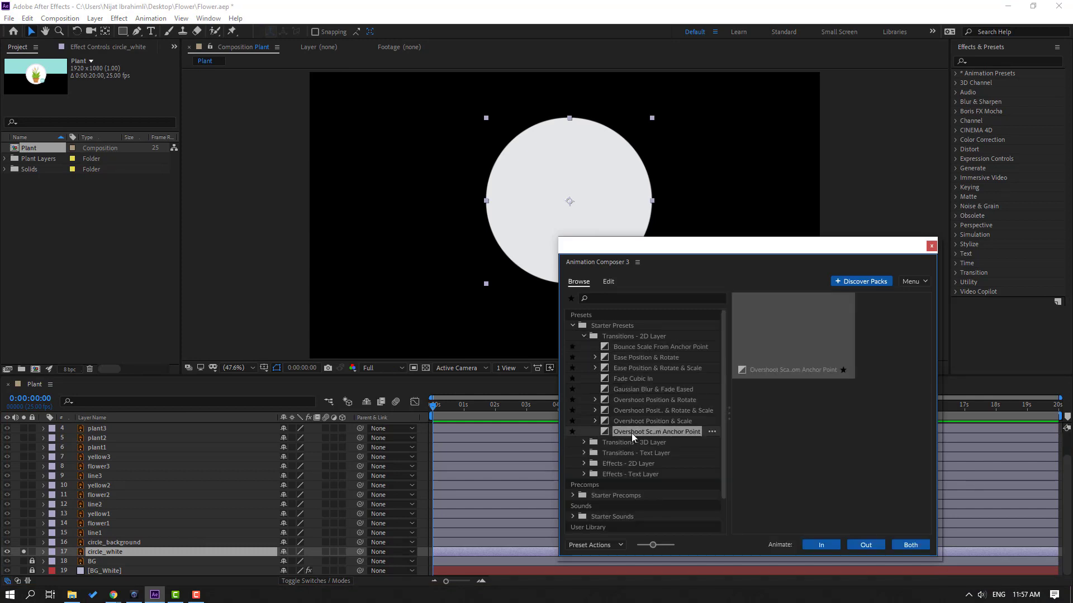
pyautogui.click(821, 545)
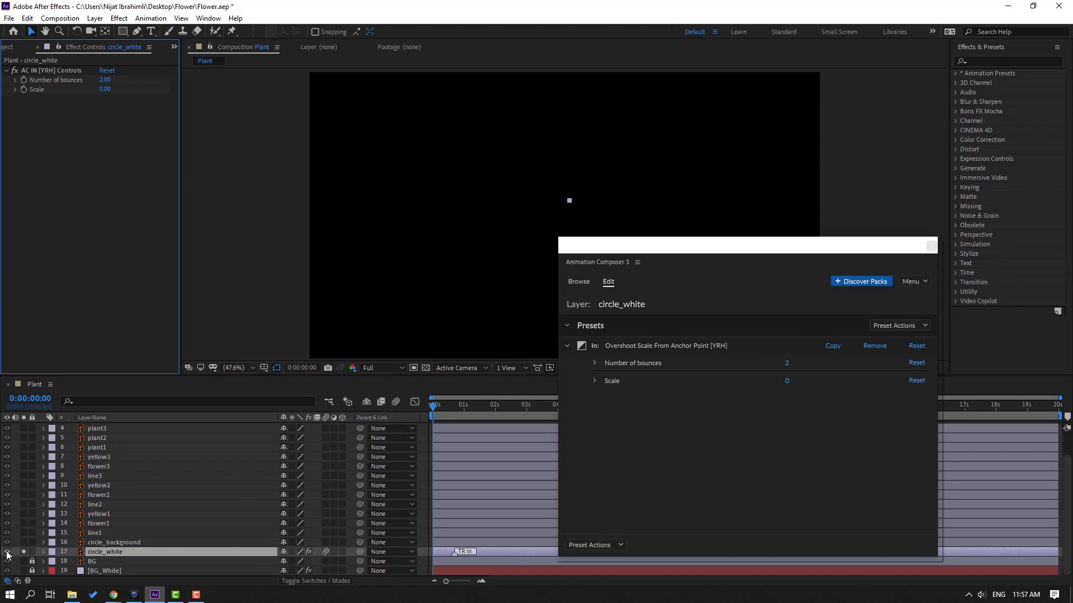
pyautogui.click(24, 552)
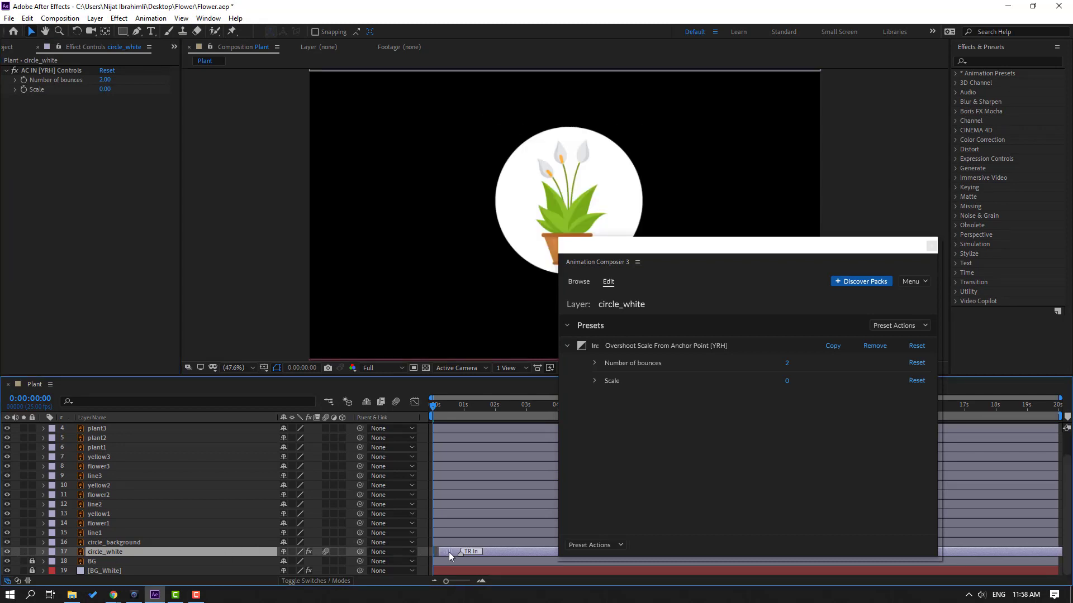
# Start circle_white at about 0.3 s, extend its In transition to about 1.3 s, and preview the timing.
pyautogui.press('space')
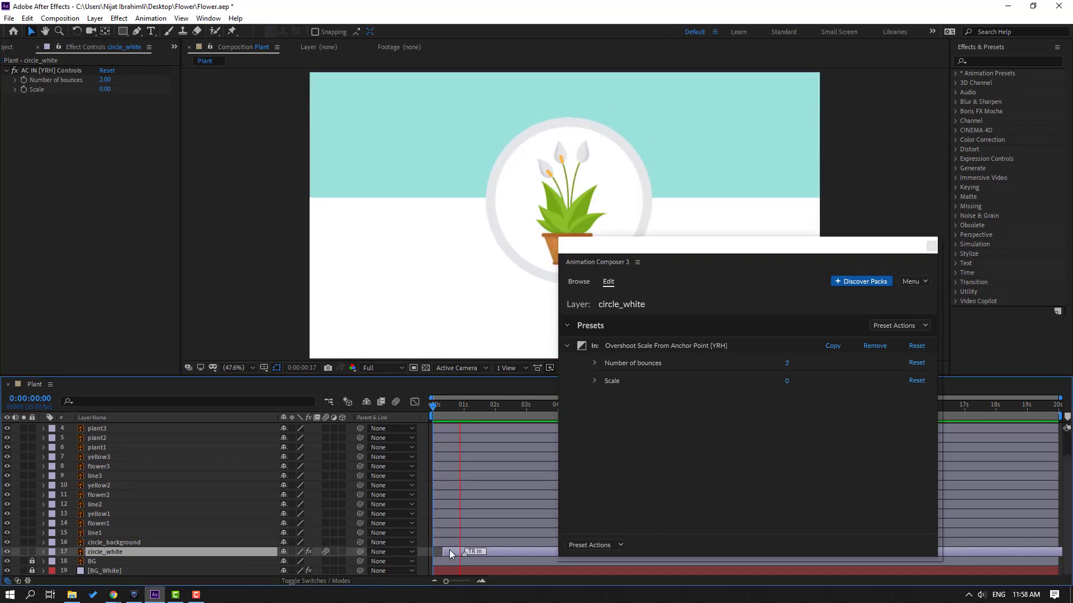
pyautogui.press('space')
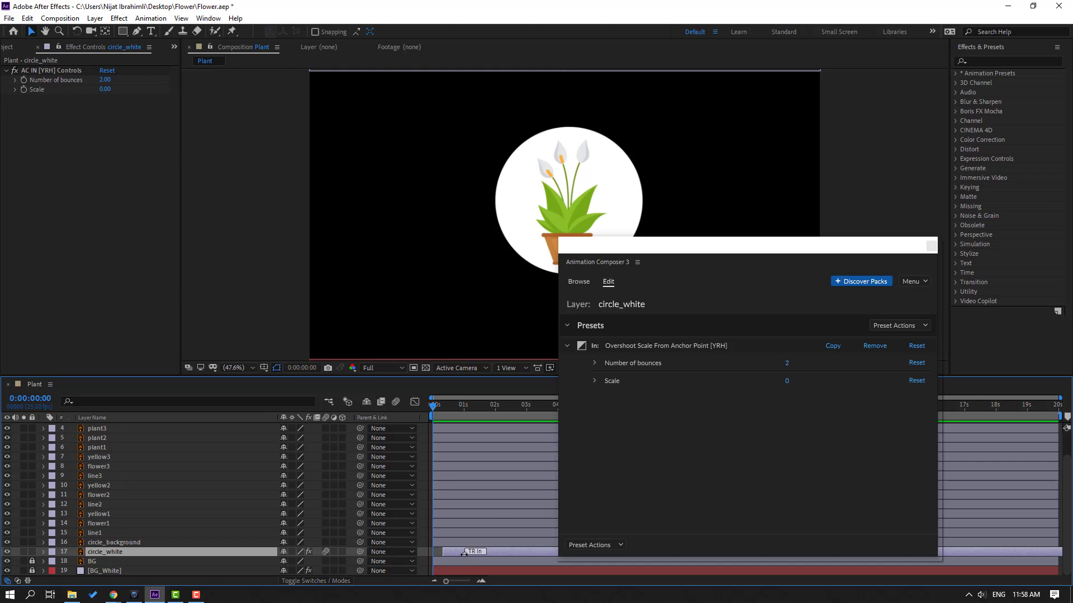
pyautogui.moveTo(465, 554); pyautogui.dragTo(471, 554)
pyautogui.press('space')
pyautogui.press('space')
# Solo circle_background and apply the Overshoot Scale From Anchor Point preset as its In transition.
pyautogui.click(112, 544)
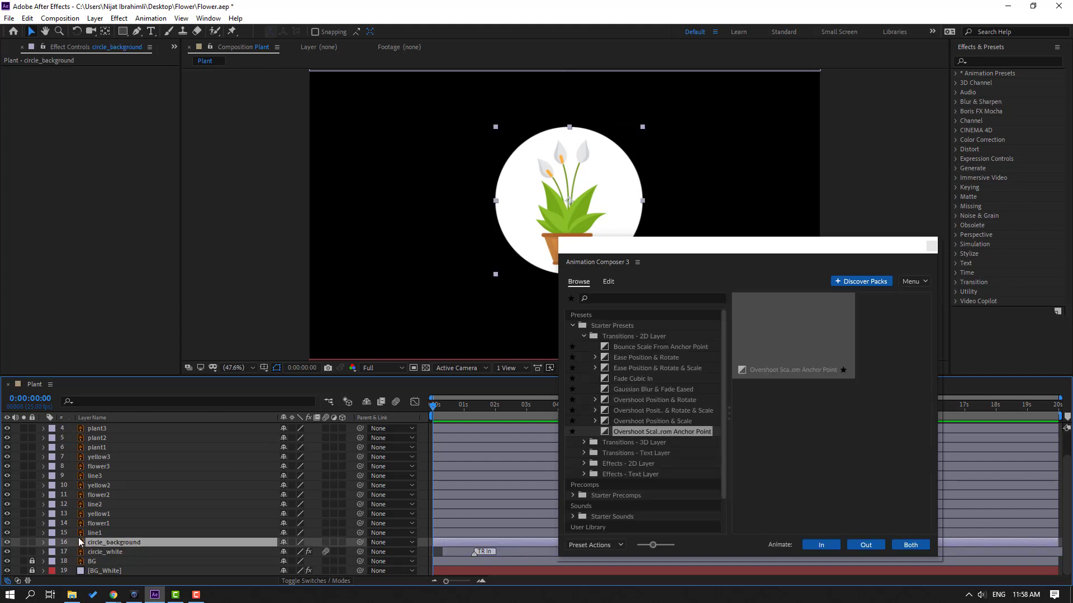
pyautogui.click(24, 543)
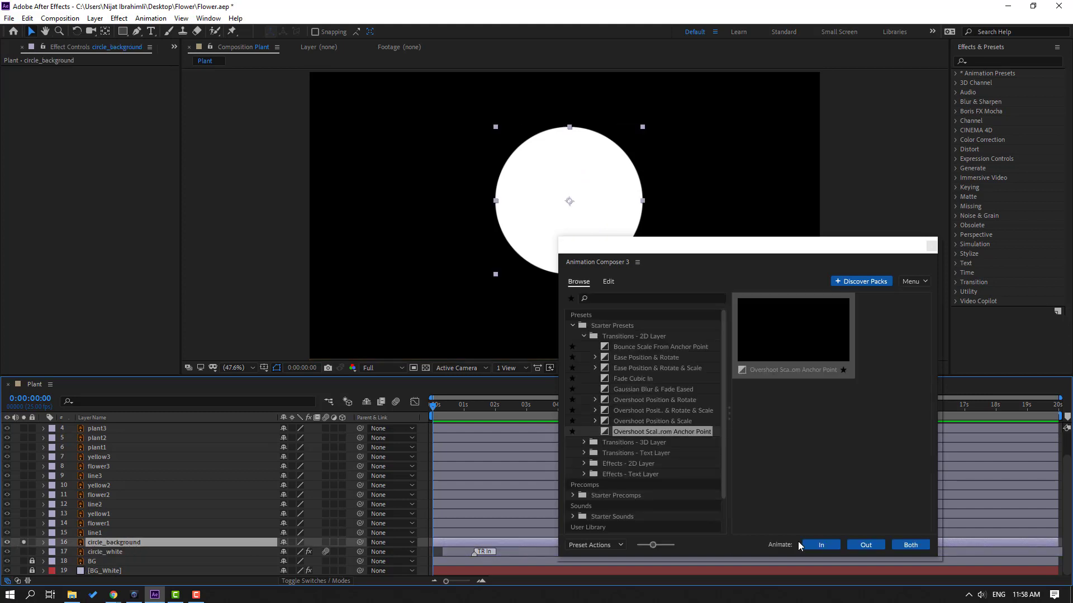
pyautogui.click(820, 545)
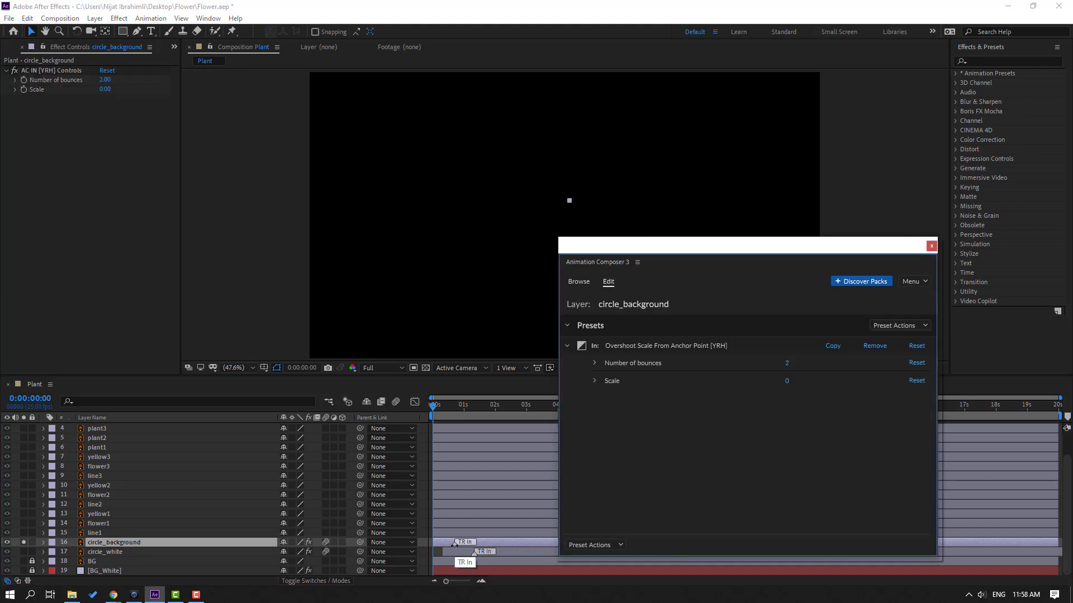
# Lengthen circle_background's In transition, start the layer at about 0.5 s just after circle_white, turn solo off, and preview the composition.
pyautogui.moveTo(455, 544); pyautogui.dragTo(459, 543)
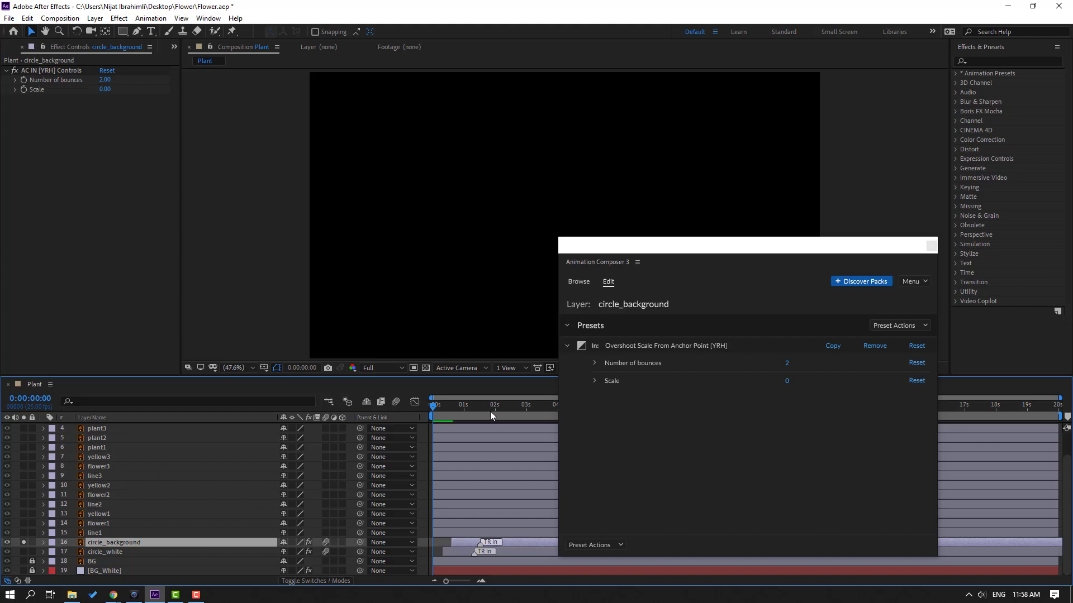
pyautogui.press('space')
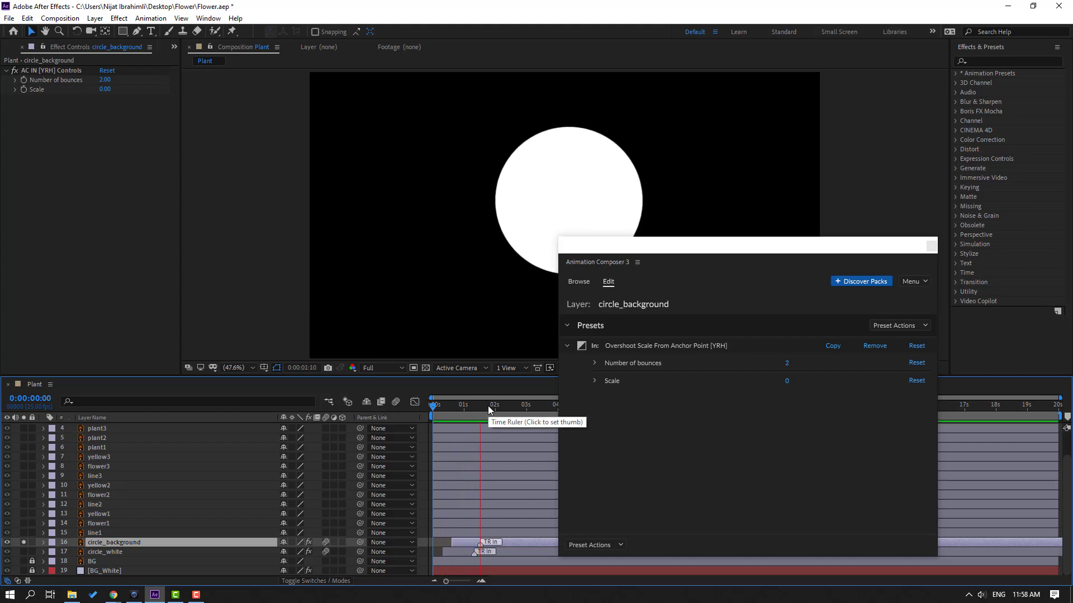
pyautogui.press('space')
pyautogui.press('space')
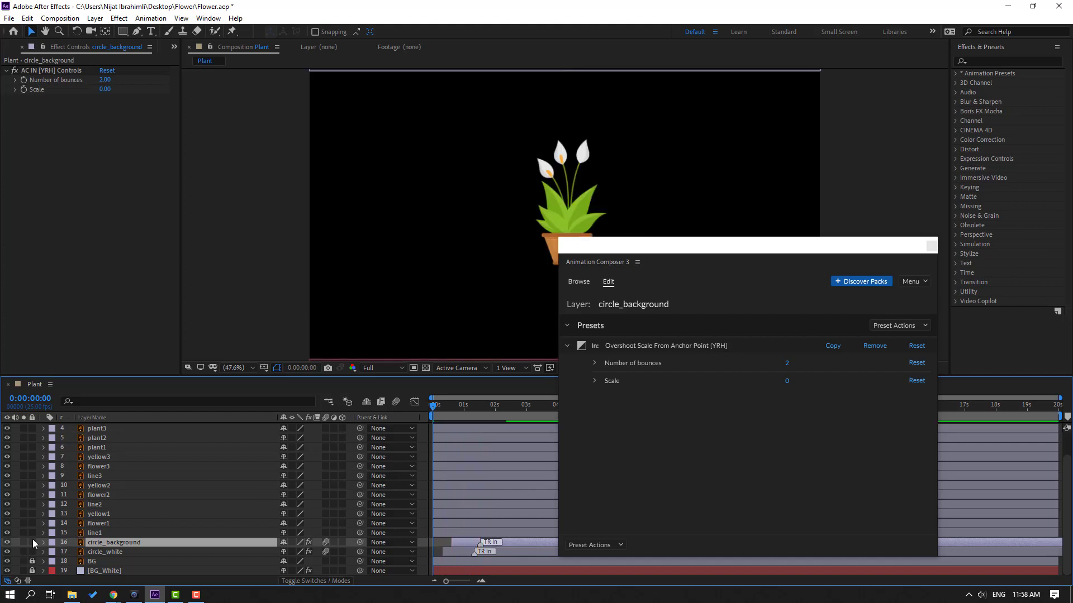
pyautogui.press('space')
pyautogui.press('space')
pyautogui.press('space')
pyautogui.press('space')
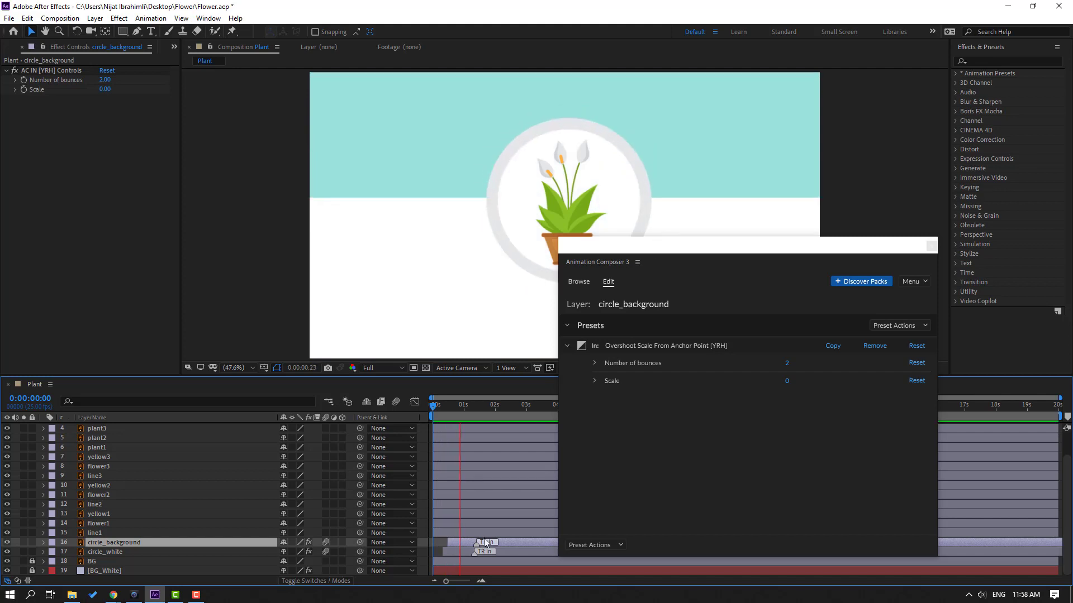
pyautogui.press('space')
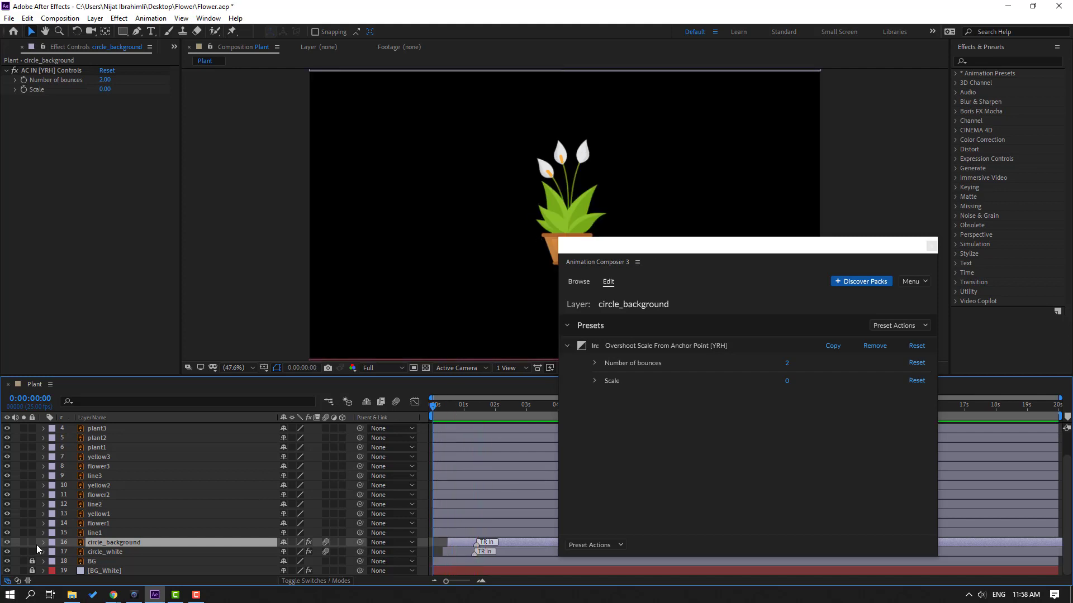
# Lock the circle_background and circle_white layers and close Animation Composer.
pyautogui.moveTo(32, 545); pyautogui.dragTo(32, 552)
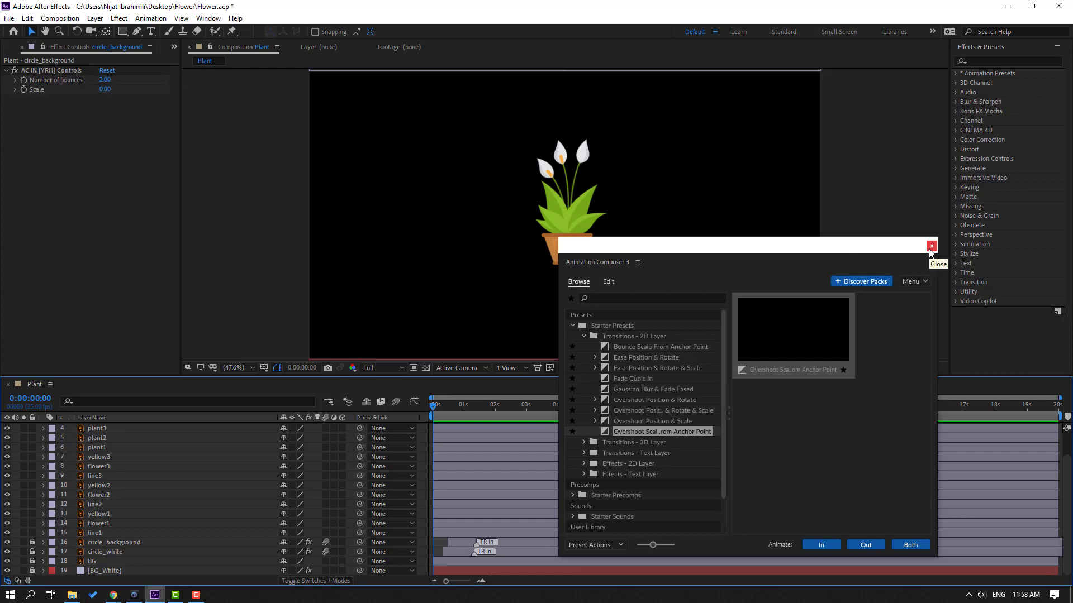
pyautogui.click(931, 246)
# Solo the plant1 leaf and move its anchor point to the leaf's lower tip with the Pan Behind tool.
pyautogui.scroll(1, 108, 503)
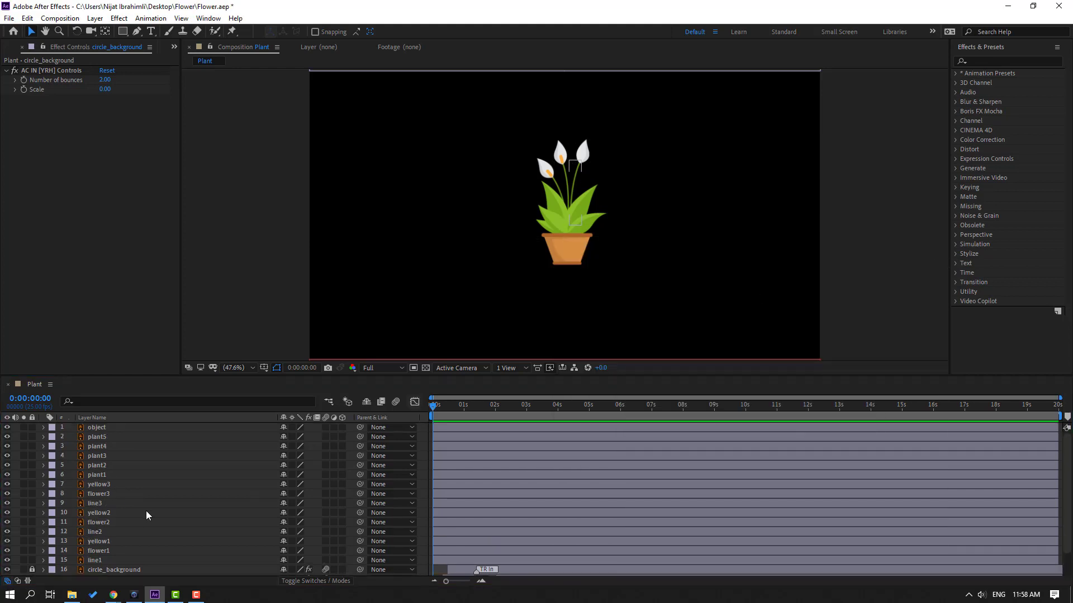
pyautogui.click(103, 475)
pyautogui.click(24, 475)
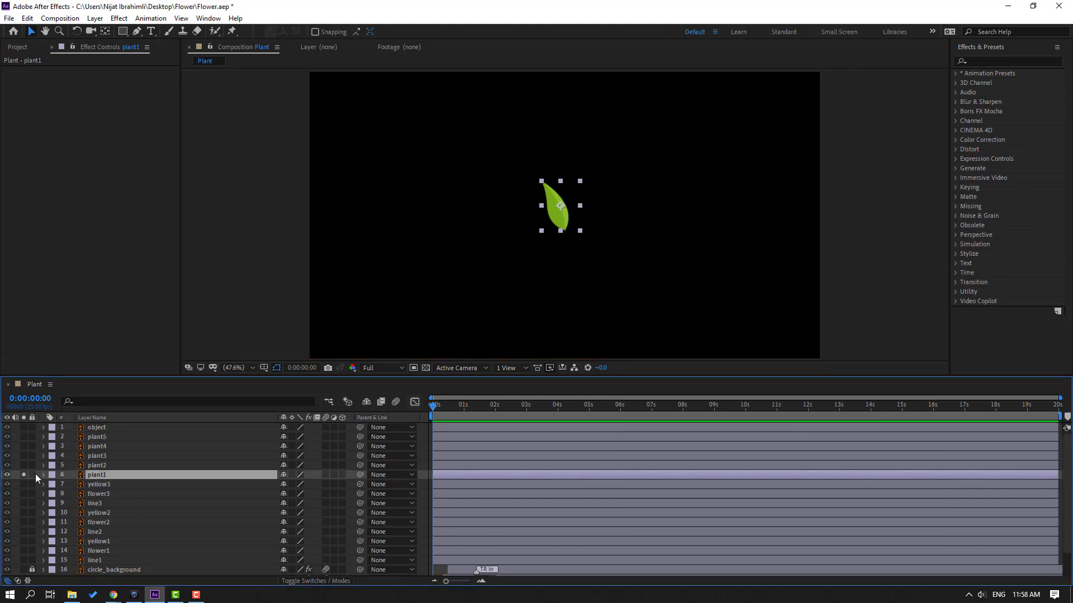
pyautogui.scroll(4, 554, 202)
pyautogui.click(105, 32)
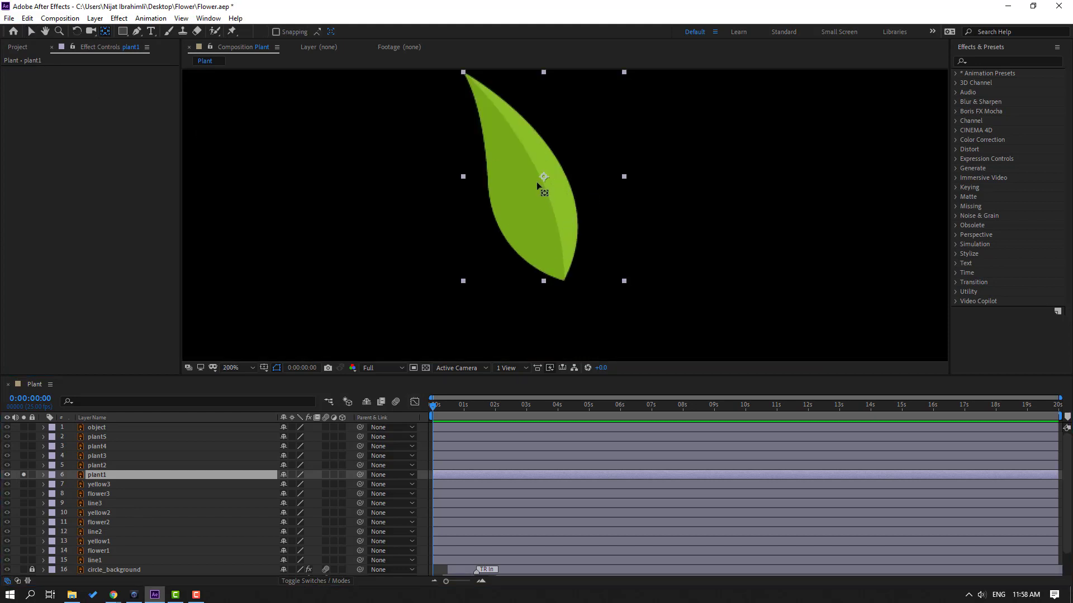
pyautogui.moveTo(545, 175); pyautogui.dragTo(561, 278)
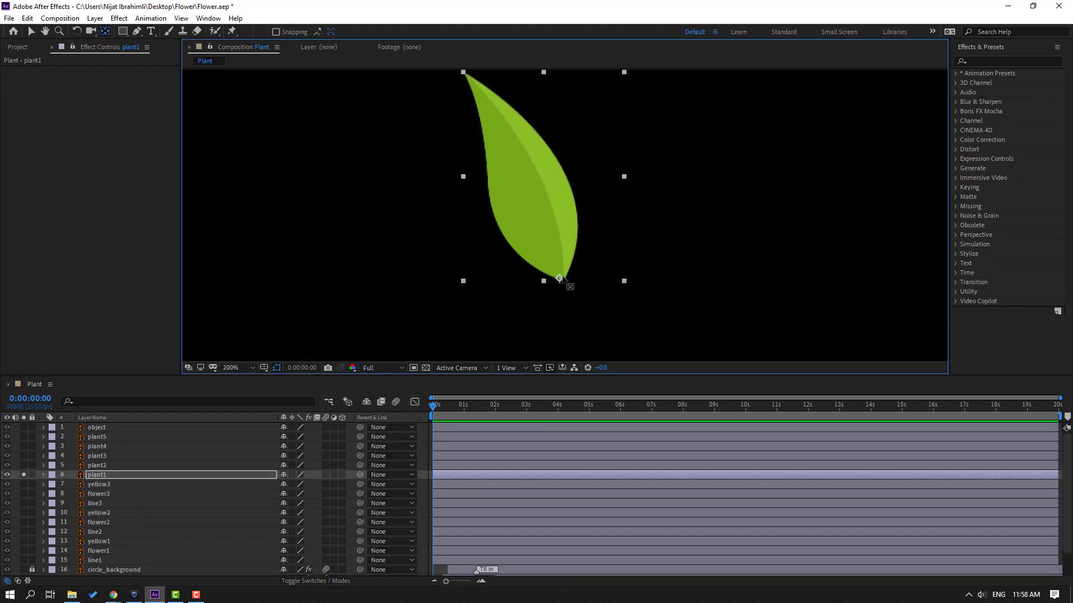
pyautogui.click(31, 32)
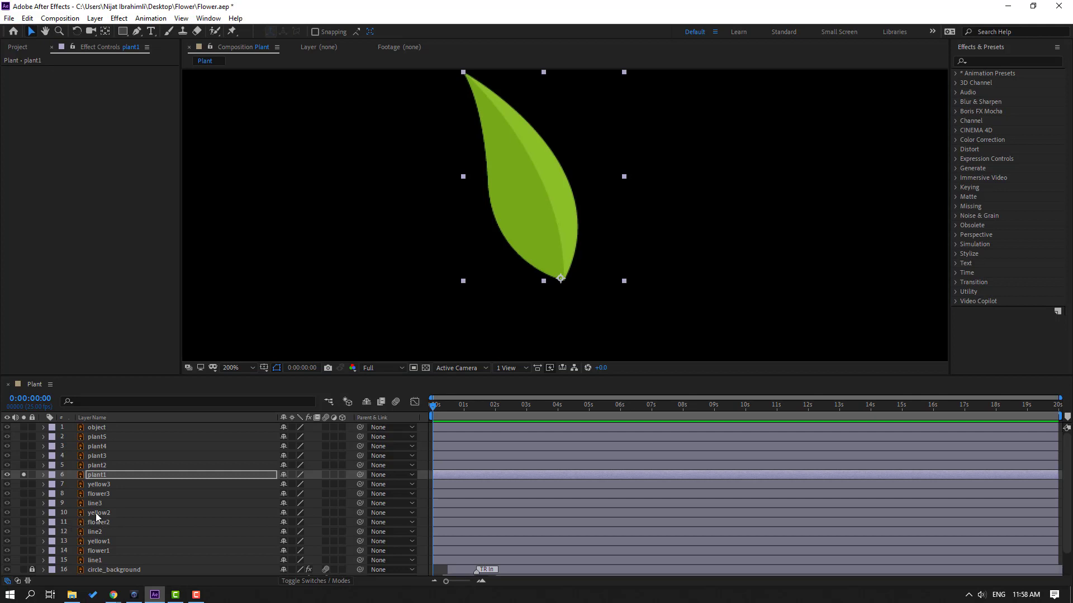
# Solo the plant2 leaf as well and move its anchor point to the leaf's lower tip with the Pan Behind tool.
pyautogui.click(101, 465)
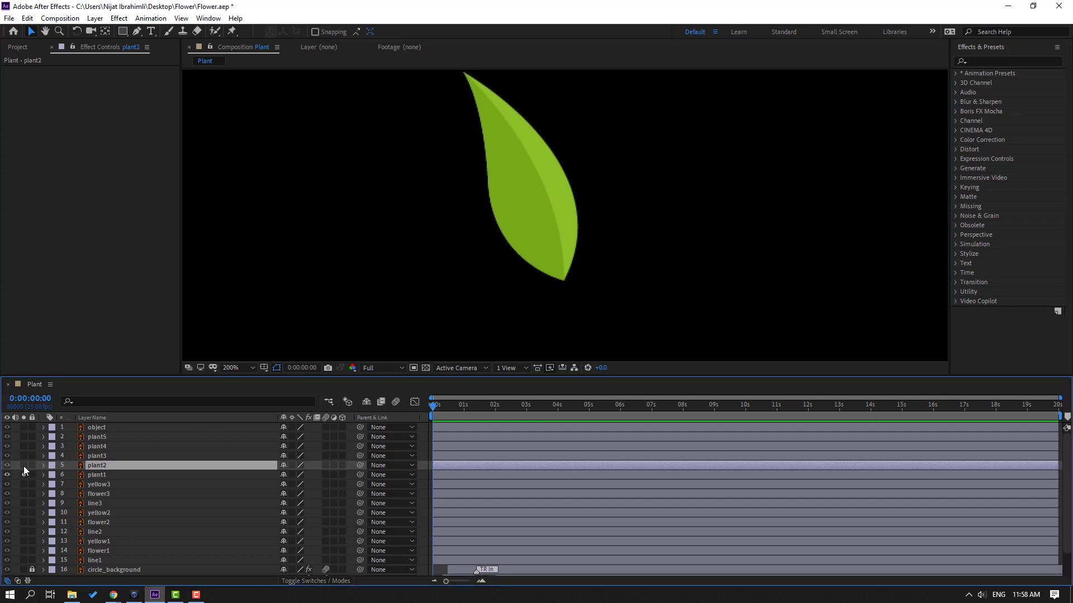
pyautogui.click(23, 465)
pyautogui.click(105, 32)
pyautogui.moveTo(606, 191); pyautogui.dragTo(571, 288)
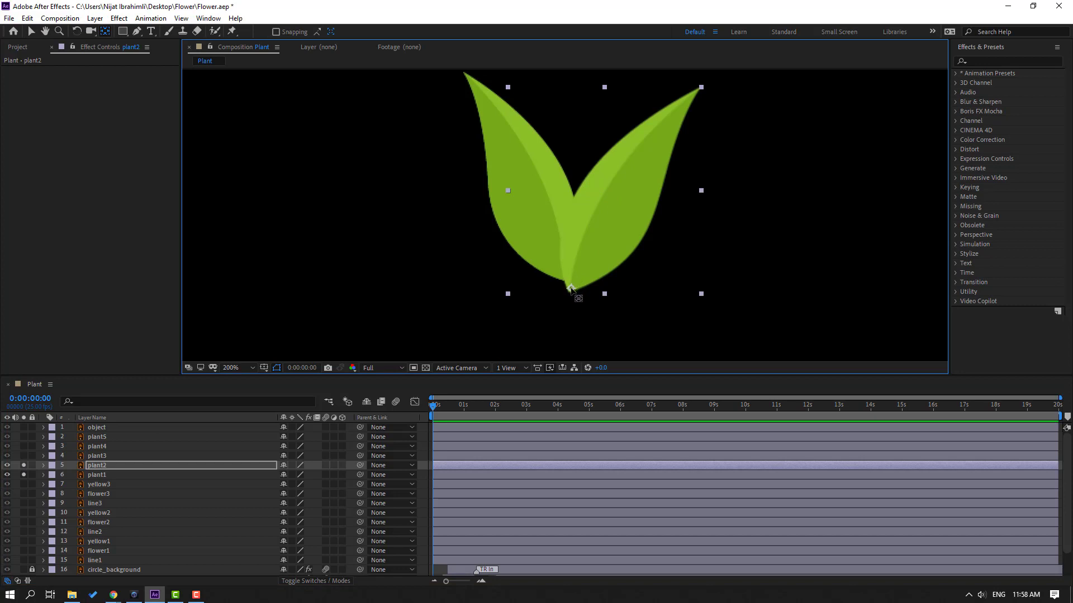
pyautogui.click(31, 31)
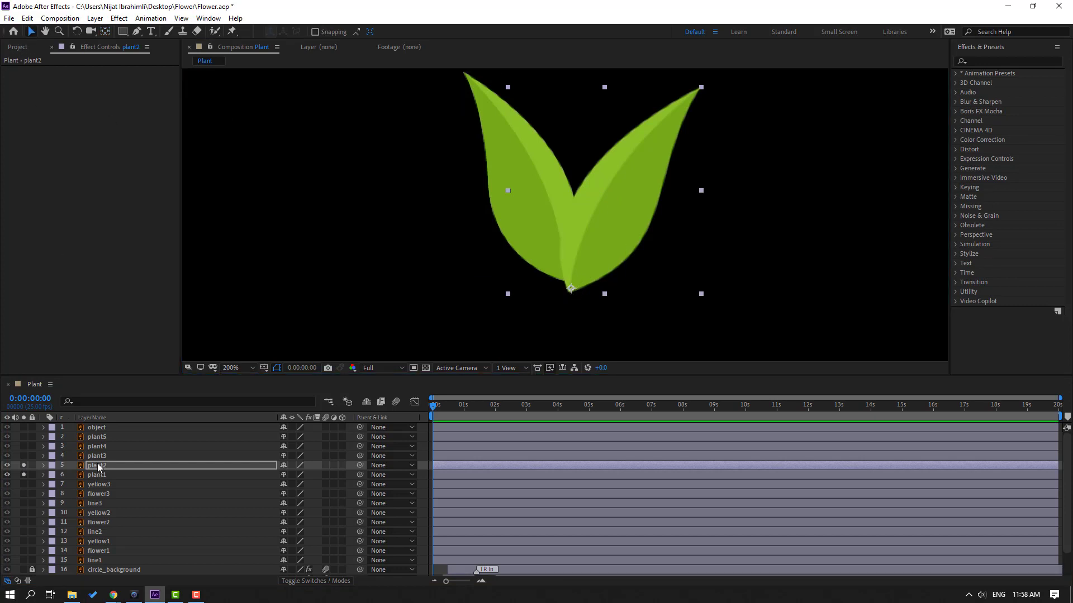
# Solo the plant3 leaf too and move its anchor point to the lower-right tip where it joins the stem base.
pyautogui.click(47, 457)
pyautogui.click(24, 456)
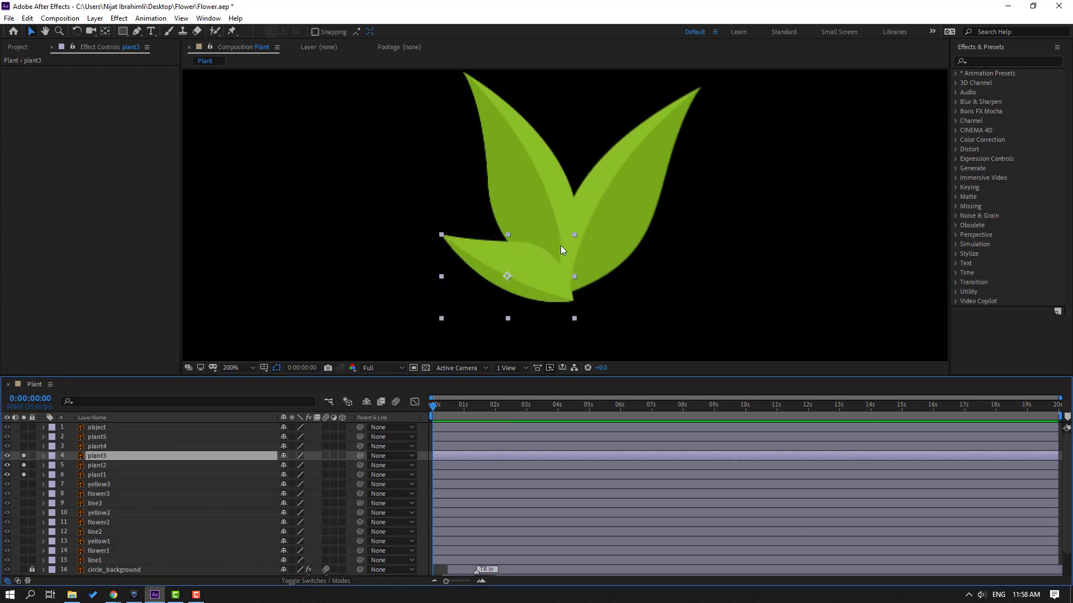
pyautogui.click(105, 32)
pyautogui.moveTo(504, 271); pyautogui.dragTo(571, 297)
pyautogui.click(32, 31)
# Add the plant4 leaf to the soloed layers and place its anchor point at the leaf's lower-right tip.
pyautogui.click(98, 446)
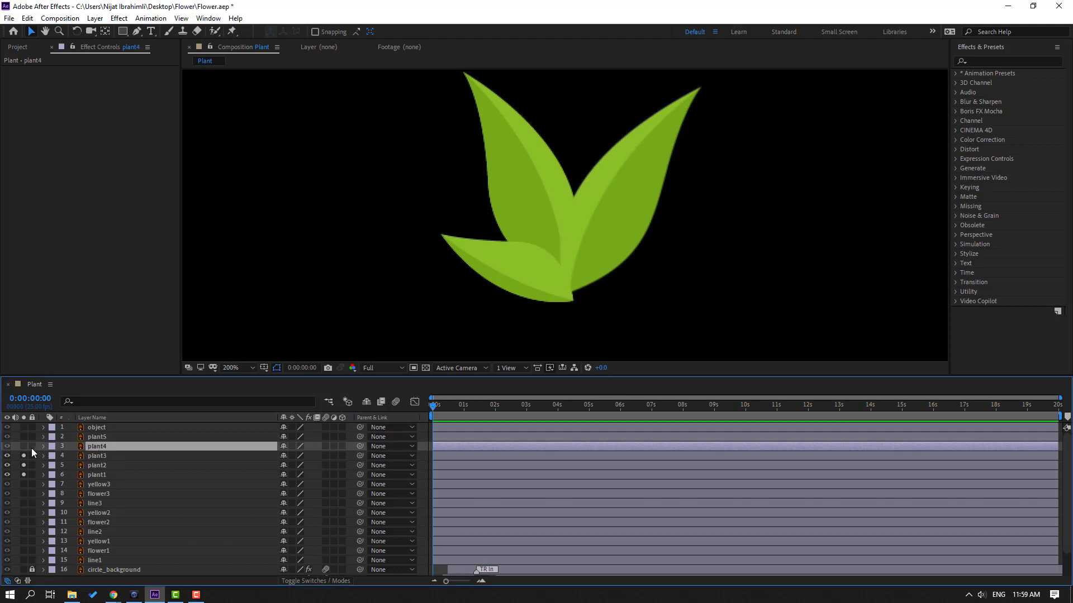
pyautogui.click(23, 447)
pyautogui.click(105, 31)
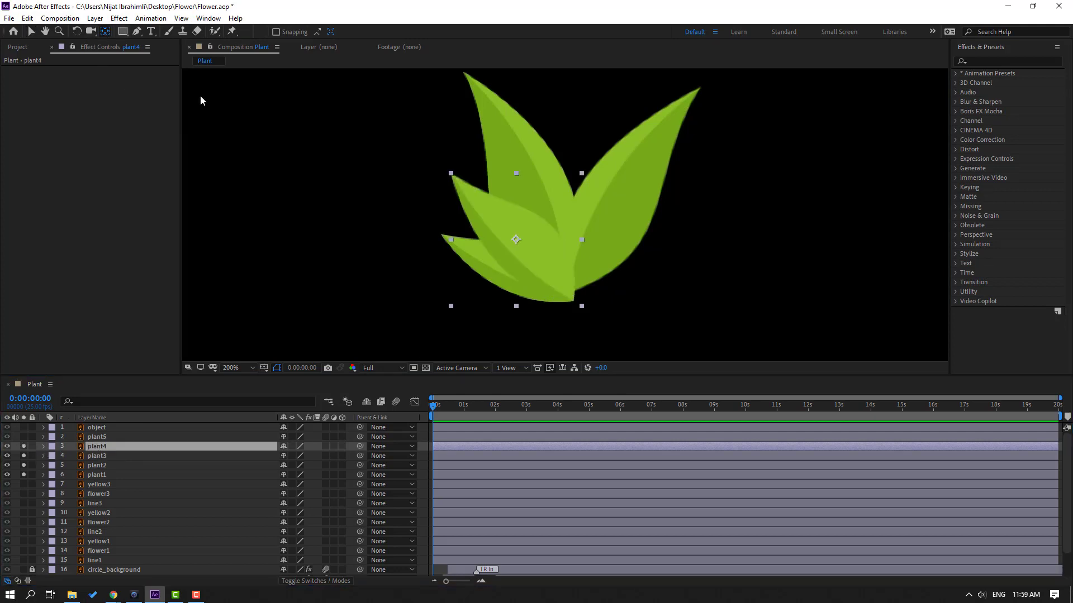
pyautogui.moveTo(515, 240); pyautogui.dragTo(572, 298)
pyautogui.press('v')
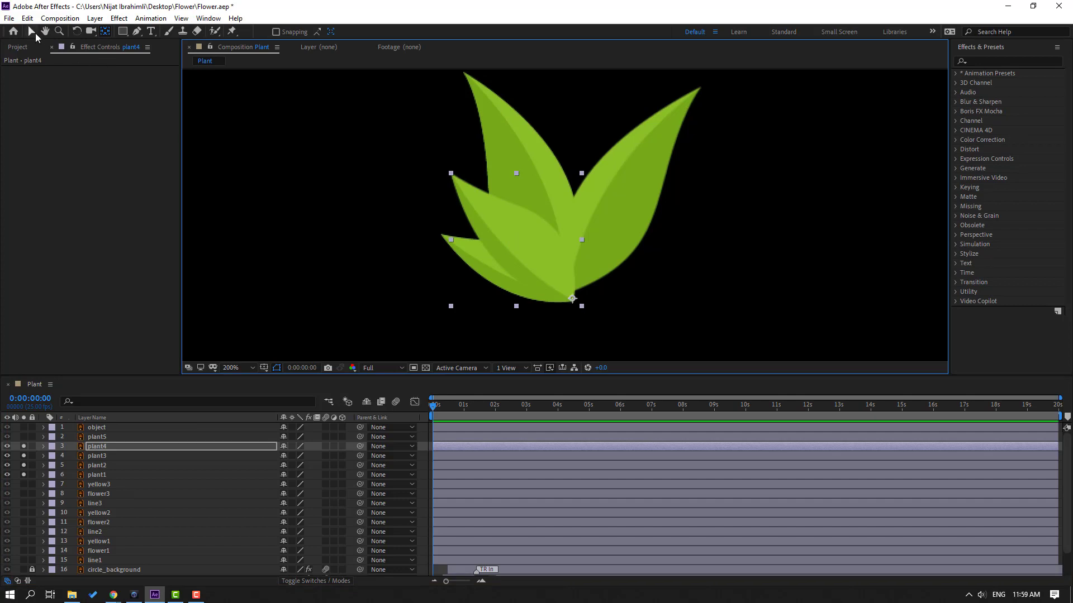
# Solo plant5, move its anchor point to the leaf's lower-left tip, and turn solo off for all five plant layers.
pyautogui.click(105, 438)
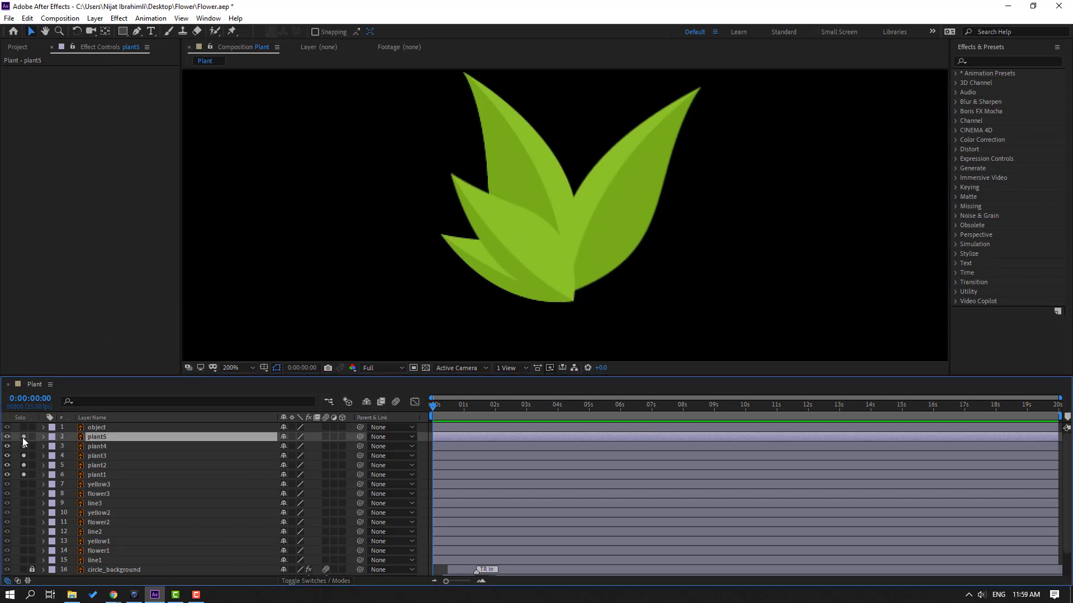
pyautogui.click(24, 437)
pyautogui.click(106, 31)
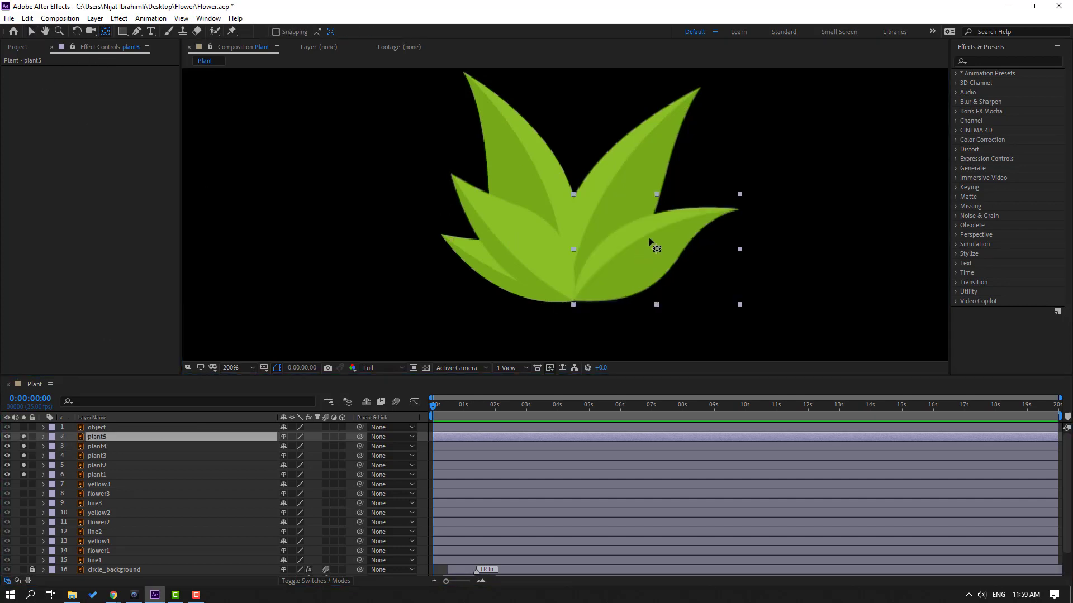
pyautogui.moveTo(656, 250); pyautogui.dragTo(575, 300)
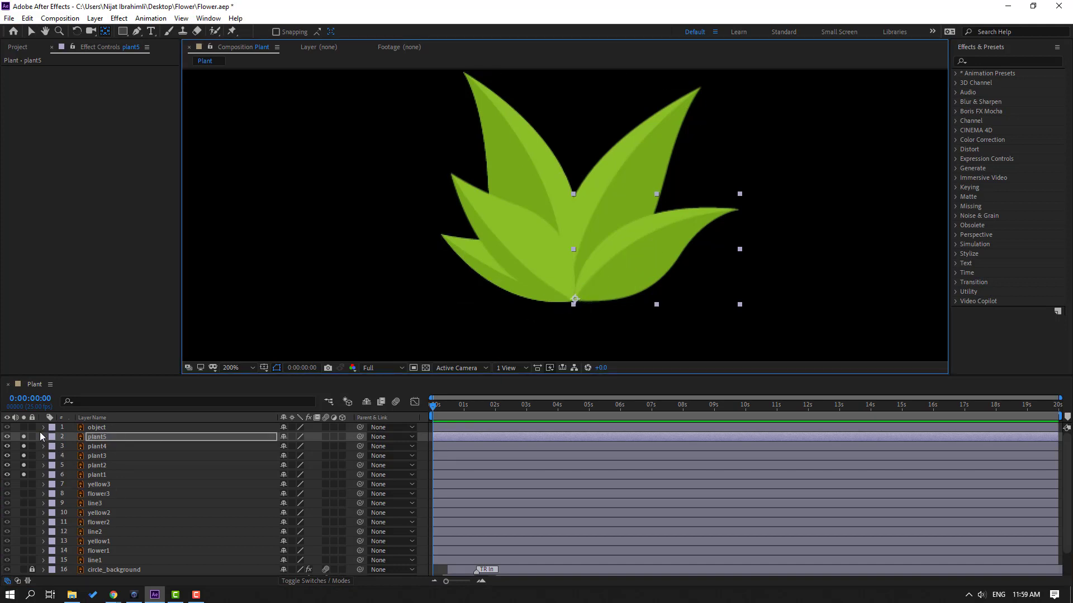
pyautogui.moveTo(23, 442); pyautogui.dragTo(24, 477)
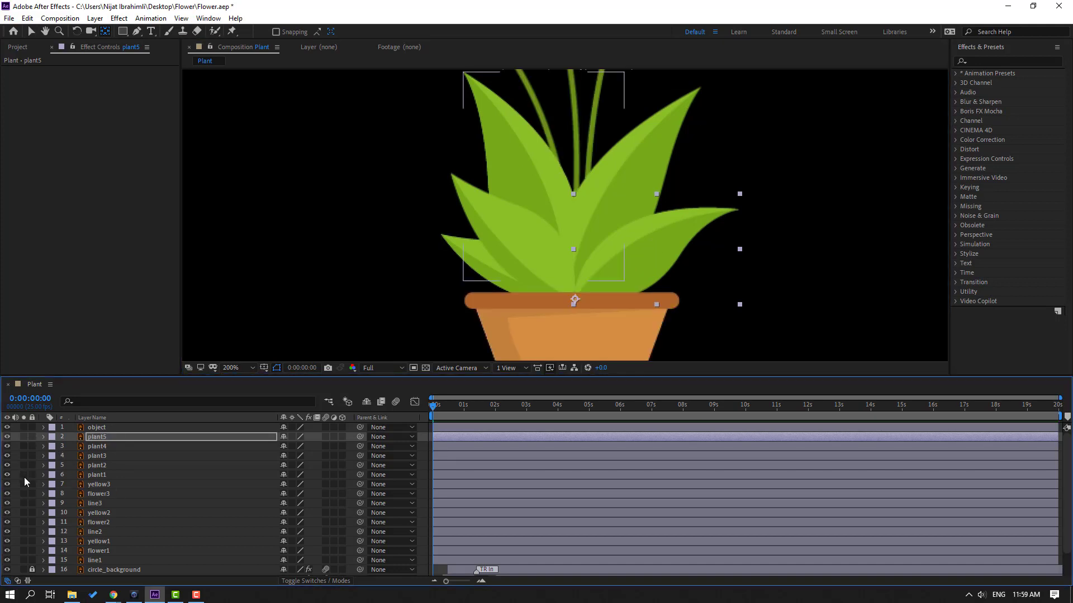
pyautogui.click(31, 32)
# Apply Animation Composer's Overshoot Scale From Anchor Point preset as the In transition of the plant1 to plant5 layers, and close Animation Composer.
pyautogui.click(208, 19)
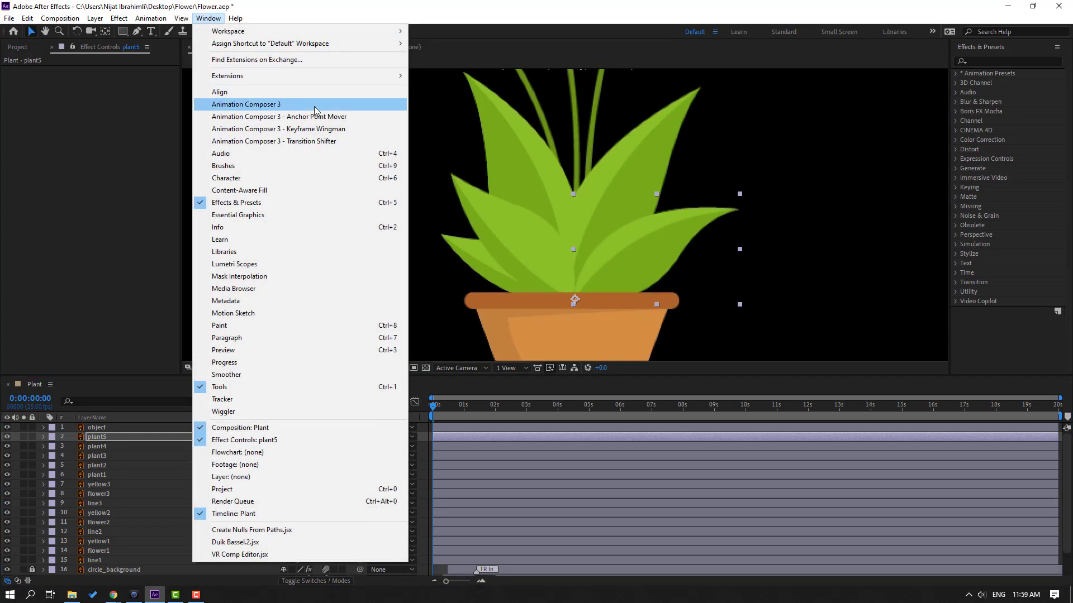
pyautogui.click(315, 105)
pyautogui.click(575, 327)
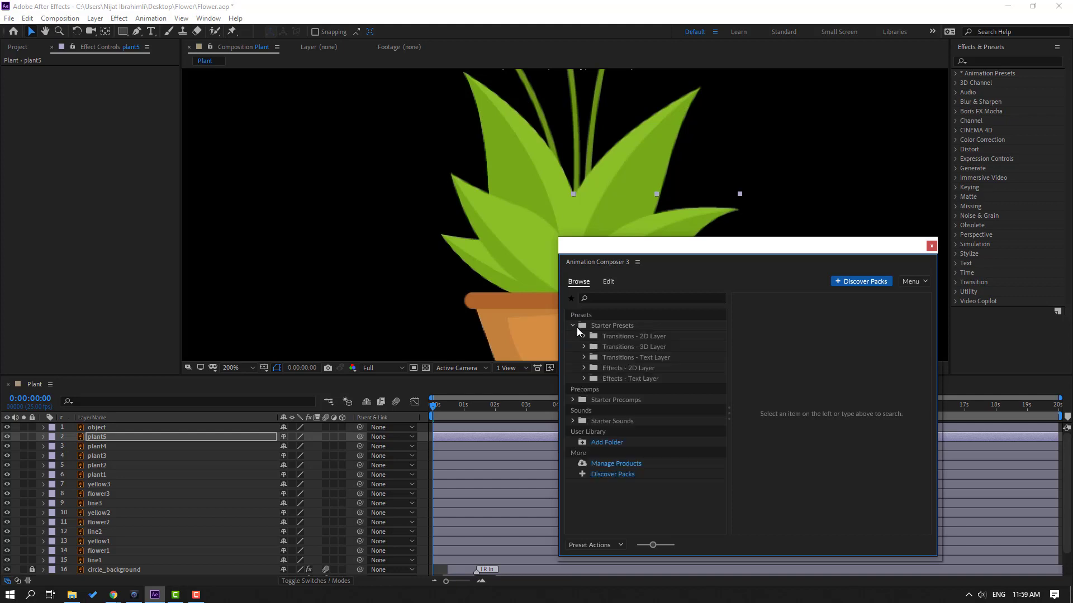
pyautogui.click(583, 337)
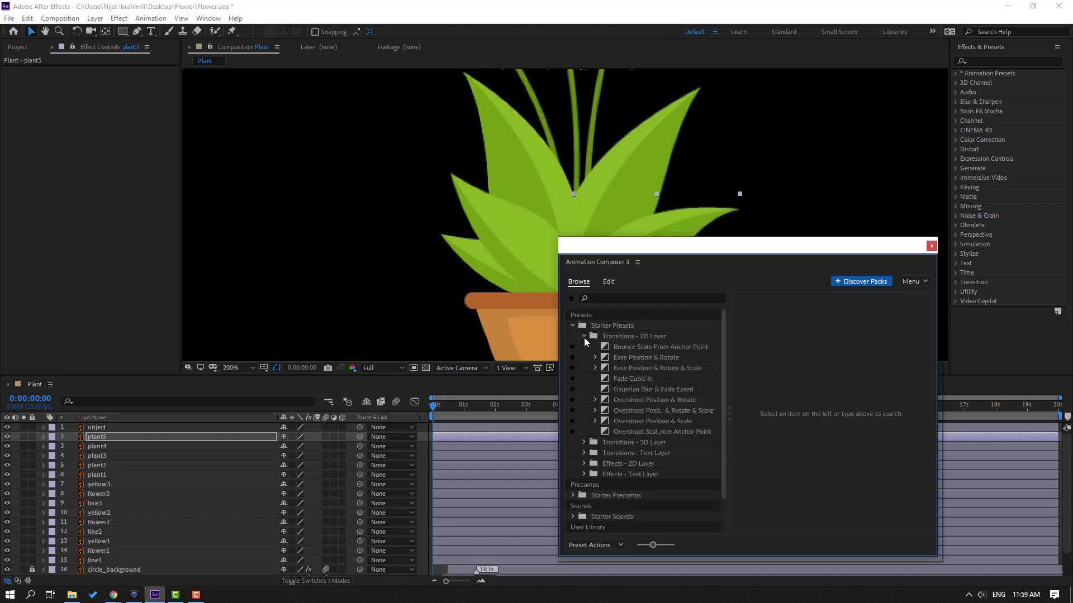
pyautogui.click(103, 437)
pyautogui.keyDown('shift'); pyautogui.click(110, 478); pyautogui.keyUp('shift')
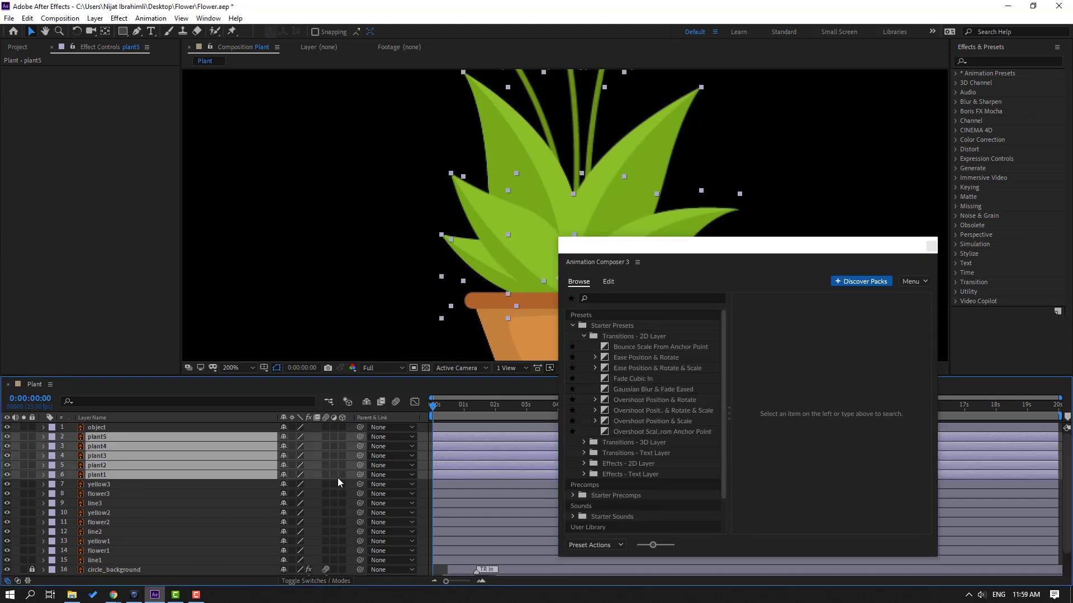
pyautogui.click(637, 432)
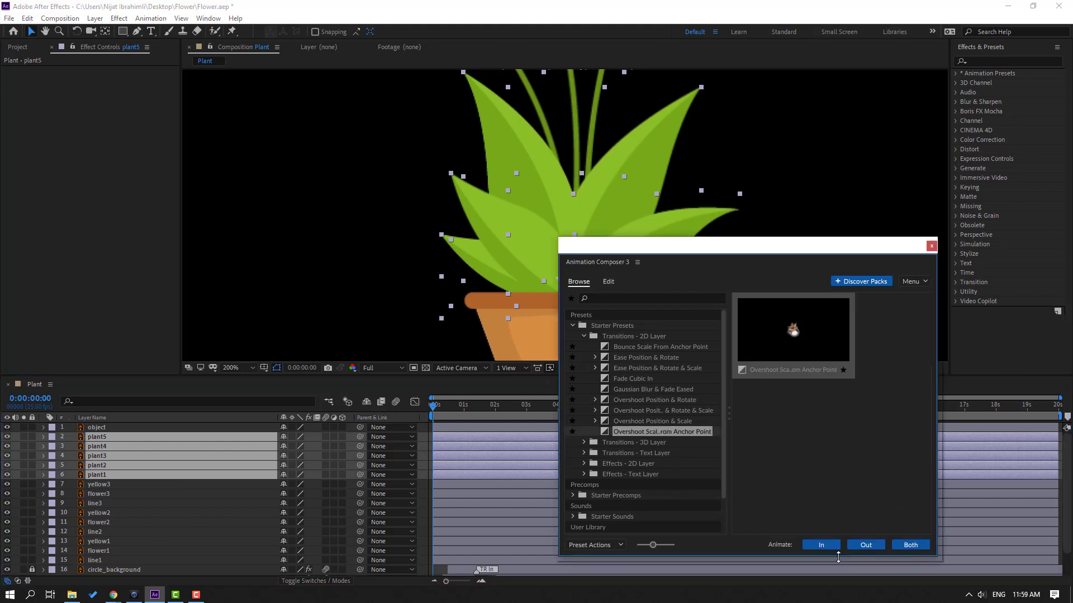
pyautogui.click(823, 546)
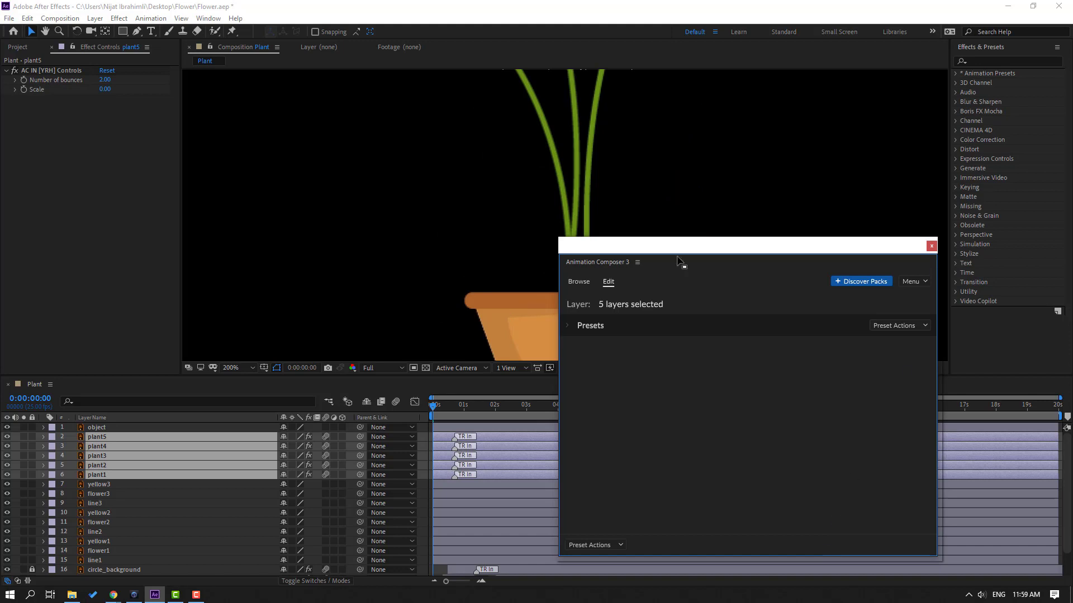
pyautogui.click(931, 246)
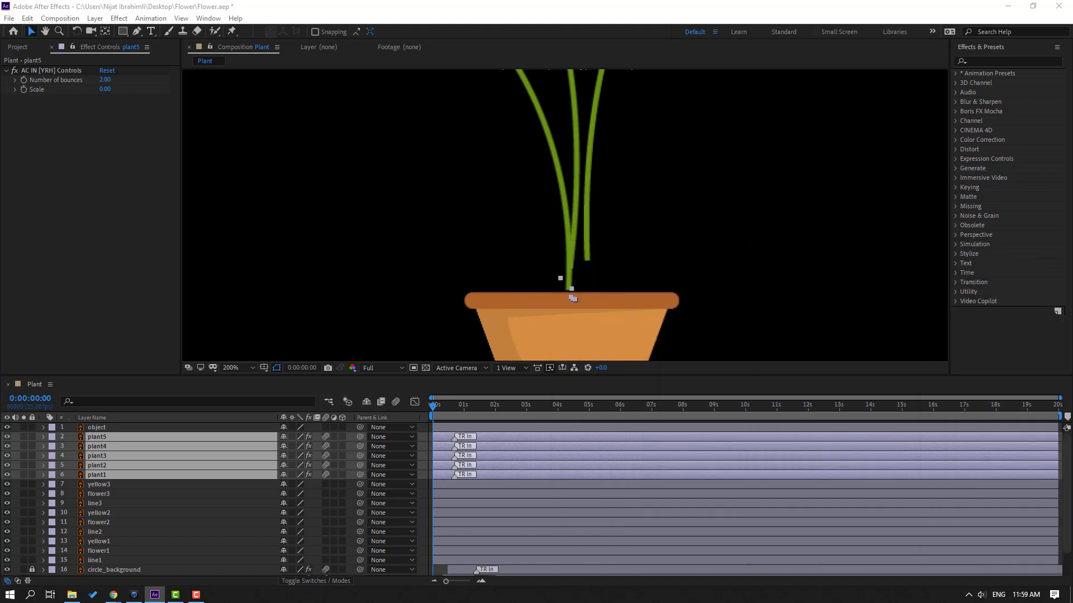
# Lengthen the five leaf layers' In transitions to about 1.1 s and stagger their starts from plant1 at 0 s to plant5 at about 0.6 s.
pyautogui.click(461, 481)
pyautogui.moveTo(454, 446)
pyautogui.mouseDown()
pyautogui.moveTo(468, 445)
pyautogui.moveTo(465, 437)
pyautogui.moveTo(467, 477)
pyautogui.moveTo(450, 468)
pyautogui.moveTo(456, 455)
pyautogui.mouseUp()
pyautogui.doubleClick(444, 456)
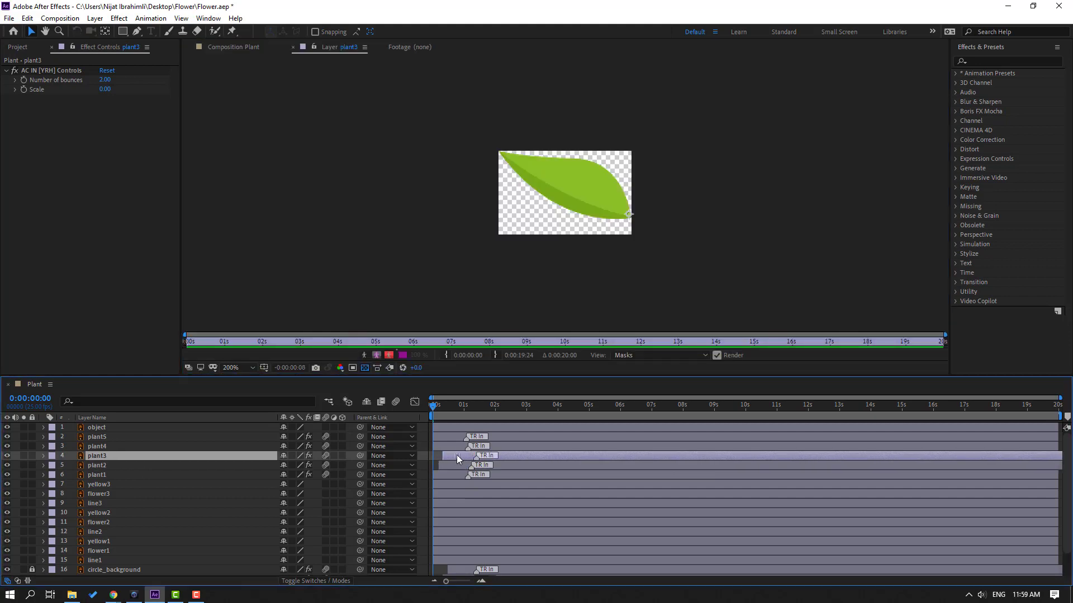
pyautogui.click(230, 46)
pyautogui.click(444, 446)
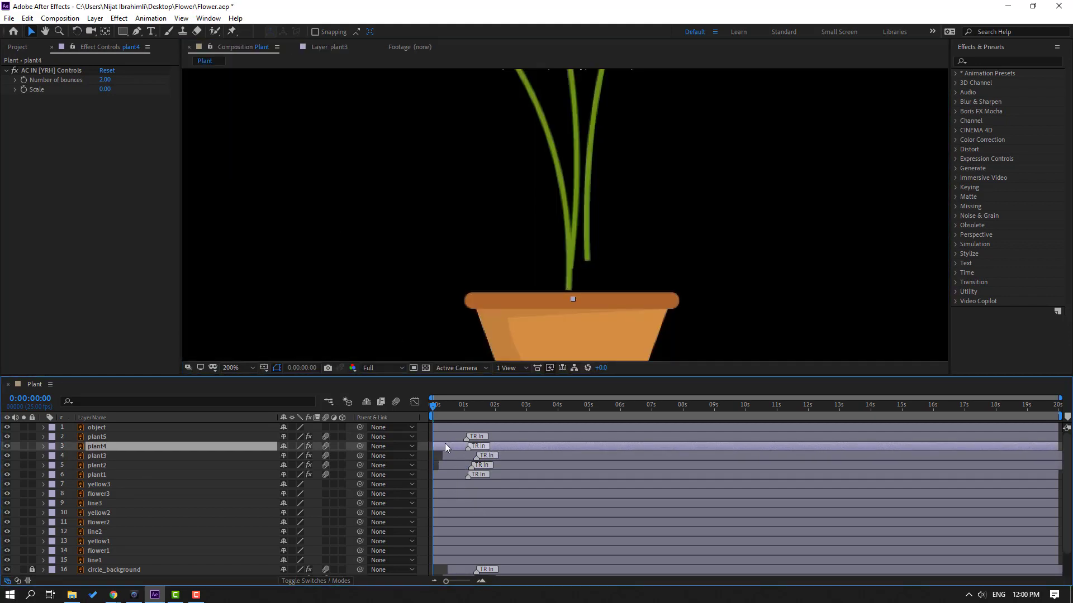
pyautogui.moveTo(441, 434); pyautogui.dragTo(461, 434)
# Preview the staggered leaves and shift all five plant layers together so plant1 starts at about 0.8 s.
pyautogui.click(443, 473)
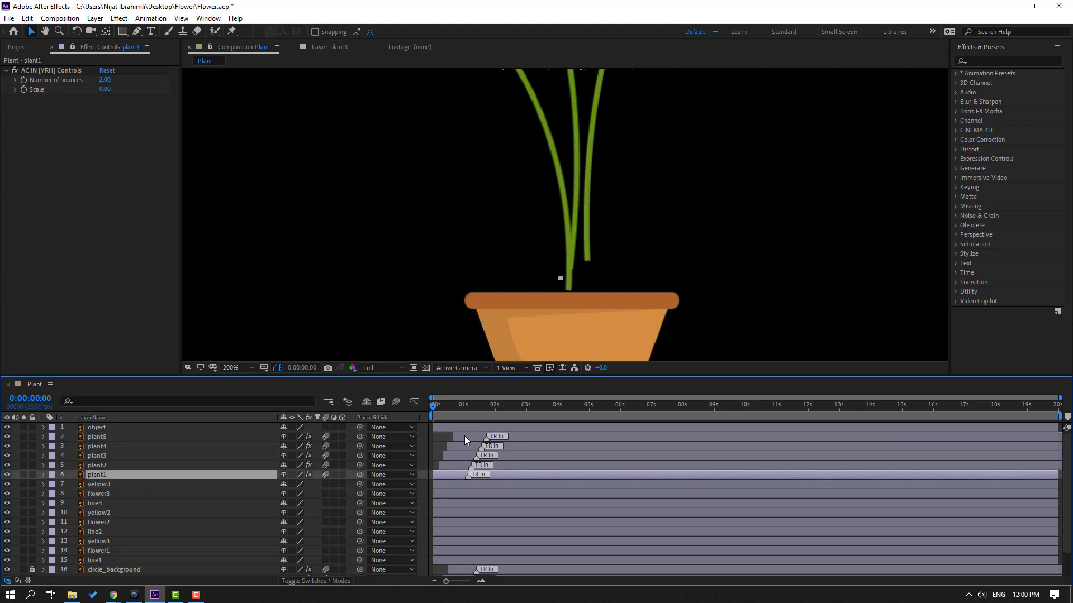
pyautogui.keyDown('shift'); pyautogui.click(464, 436); pyautogui.keyUp('shift')
pyautogui.press('space')
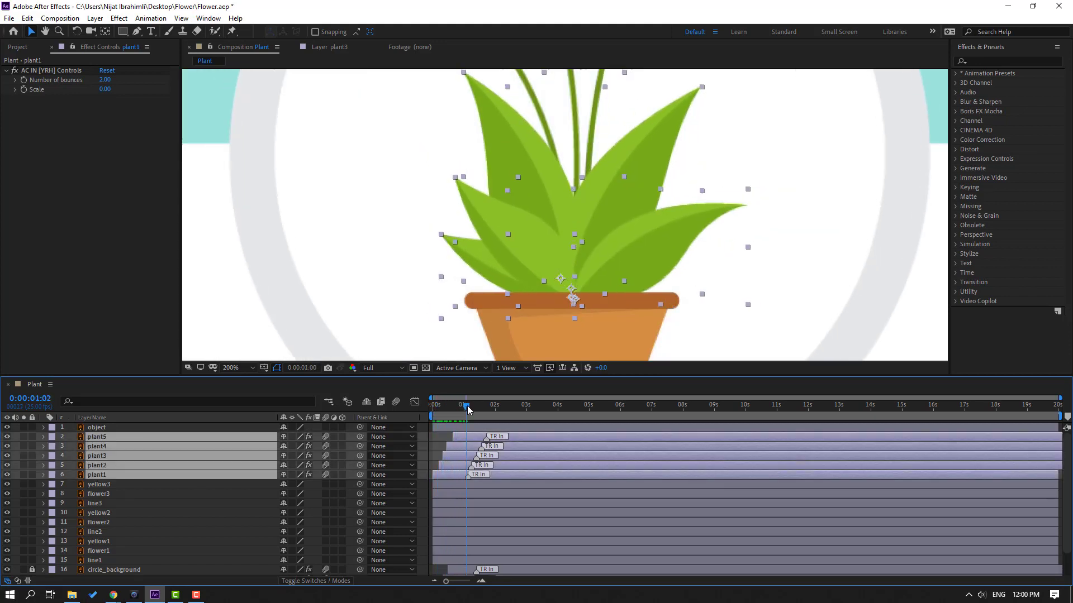
pyautogui.press('space')
pyautogui.moveTo(437, 473); pyautogui.dragTo(465, 471)
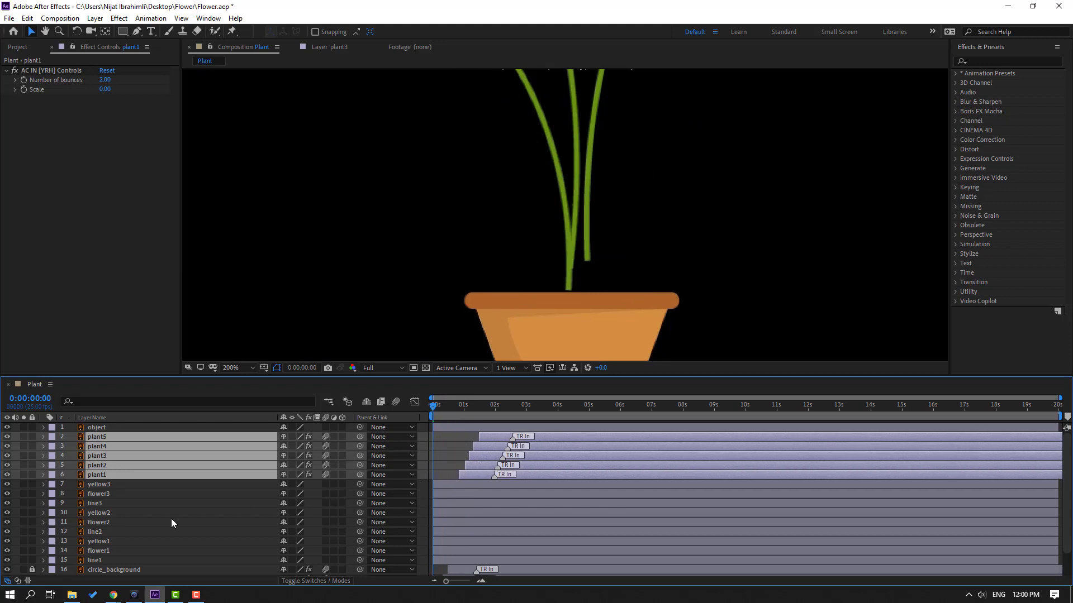
# Move the anchor point of the pot layer, object, to the middle of the pot's bottom edge with the Pan Behind tool.
pyautogui.click(103, 428)
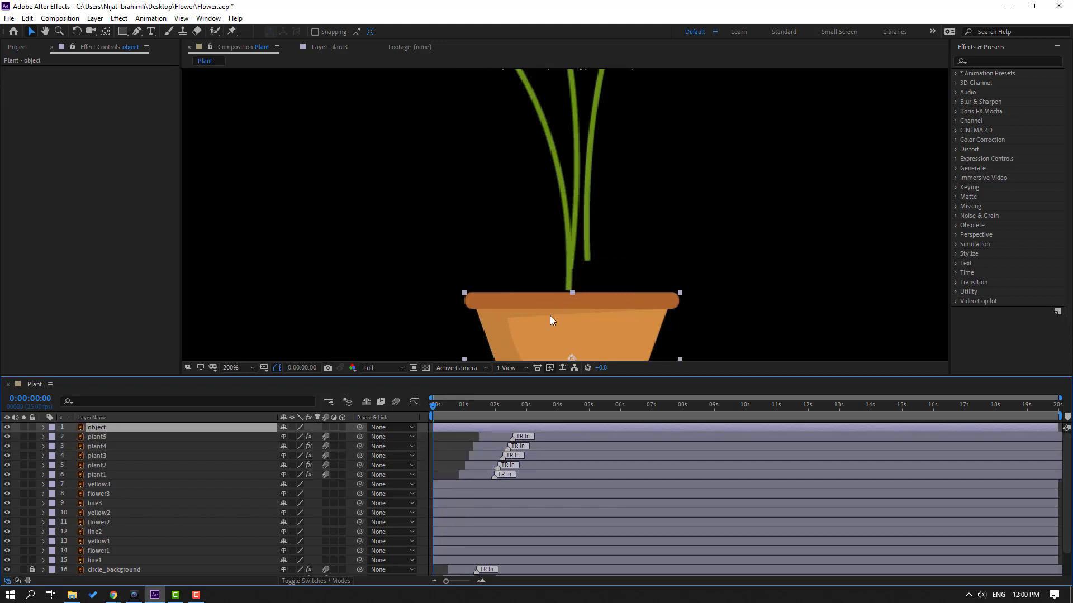
pyautogui.moveTo(559, 306); pyautogui.dragTo(542, 203)
pyautogui.press('y')
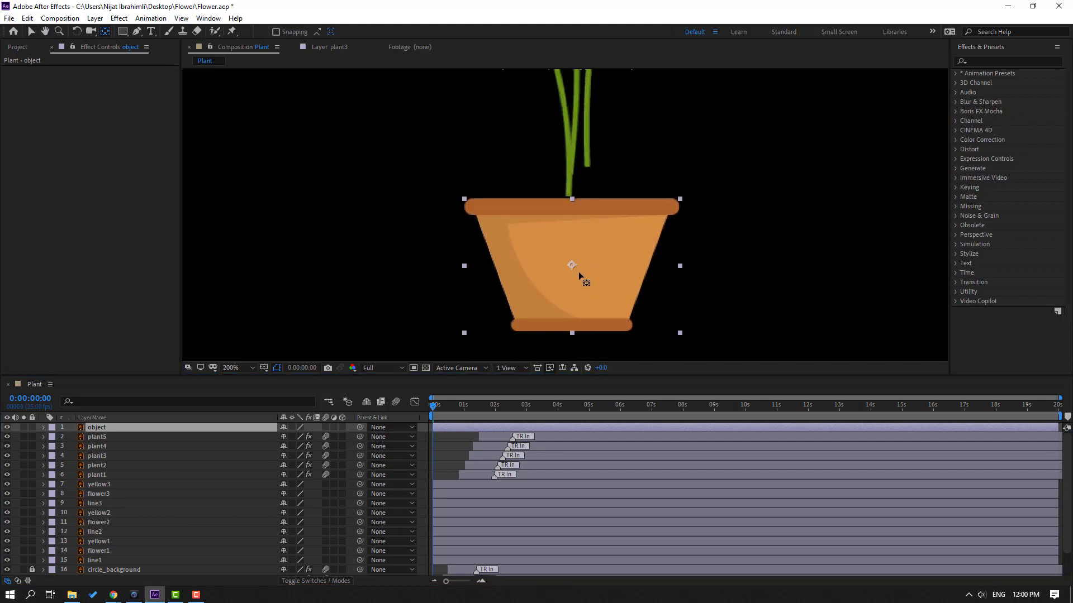
pyautogui.moveTo(572, 267); pyautogui.dragTo(573, 331)
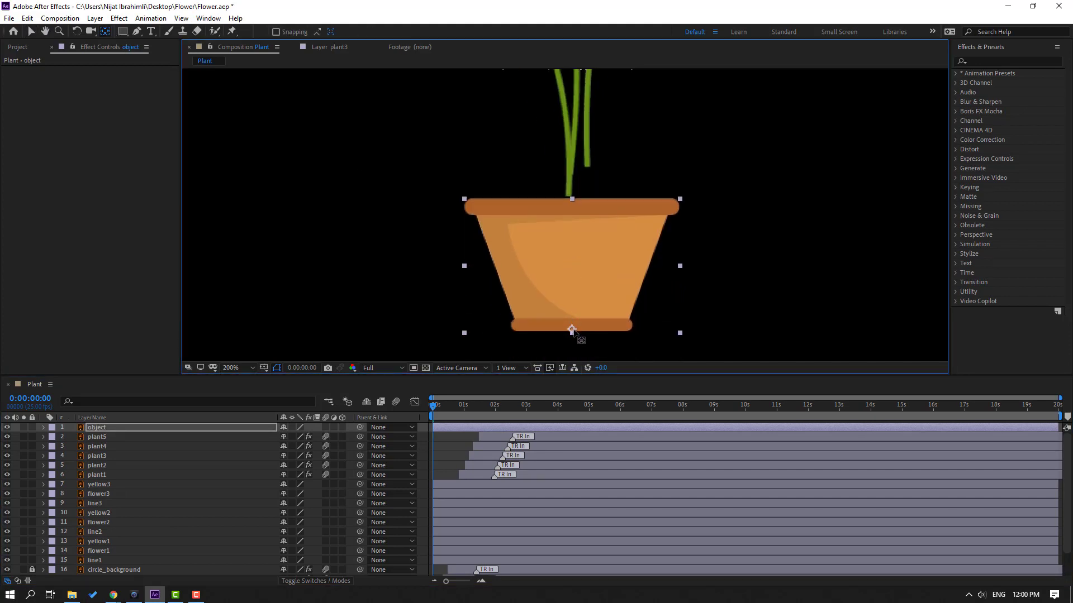
pyautogui.press('v')
# Give the object layer the Overshoot Scale From Anchor Point In transition, lengthened to about 1.1 s, and start the layer at about 0.4 s.
pyautogui.moveTo(671, 168); pyautogui.dragTo(782, 117)
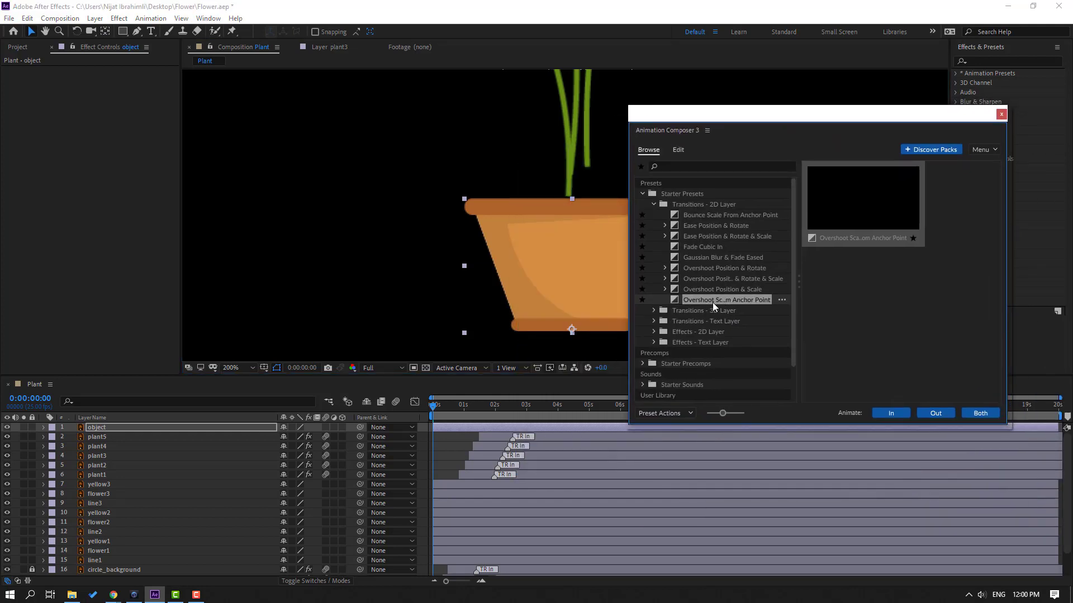
pyautogui.click(893, 413)
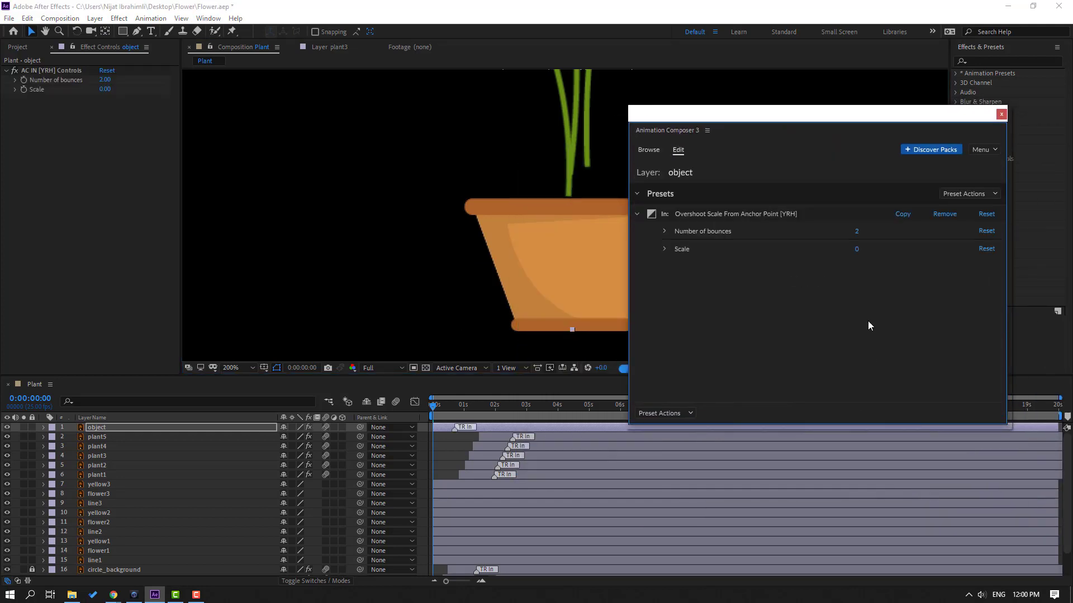
pyautogui.moveTo(803, 116); pyautogui.dragTo(1072, 198)
pyautogui.moveTo(454, 429)
pyautogui.mouseDown()
pyautogui.moveTo(469, 428)
pyautogui.moveTo(448, 407)
pyautogui.moveTo(461, 407)
pyautogui.moveTo(434, 408)
pyautogui.moveTo(464, 428)
pyautogui.moveTo(456, 428)
pyautogui.mouseUp()
pyautogui.keyDown('shift'); pyautogui.click(465, 428); pyautogui.keyUp('shift')
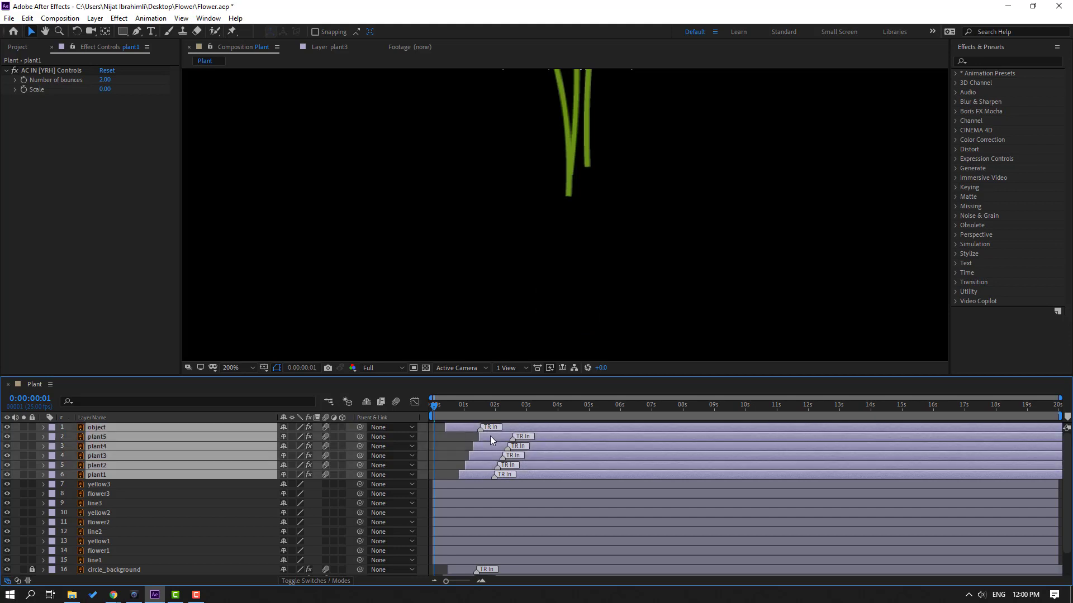
# Pre-compose the object and plant1 to plant5 layers into a new composition named plants, moving all attributes into it.
pyautogui.rightClick(92, 442)
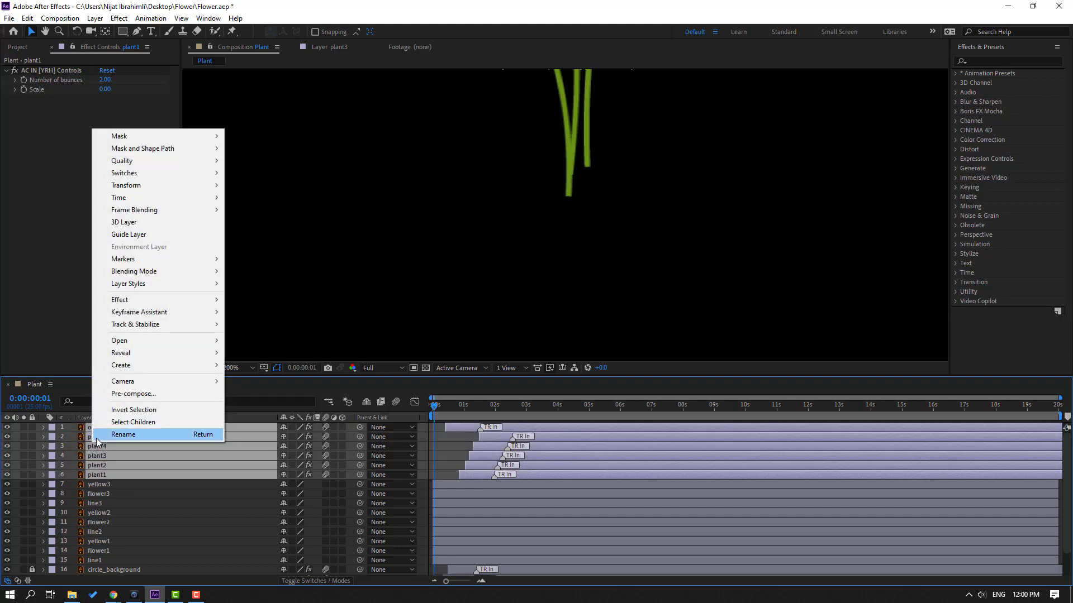
pyautogui.click(123, 394)
pyautogui.write('plants')
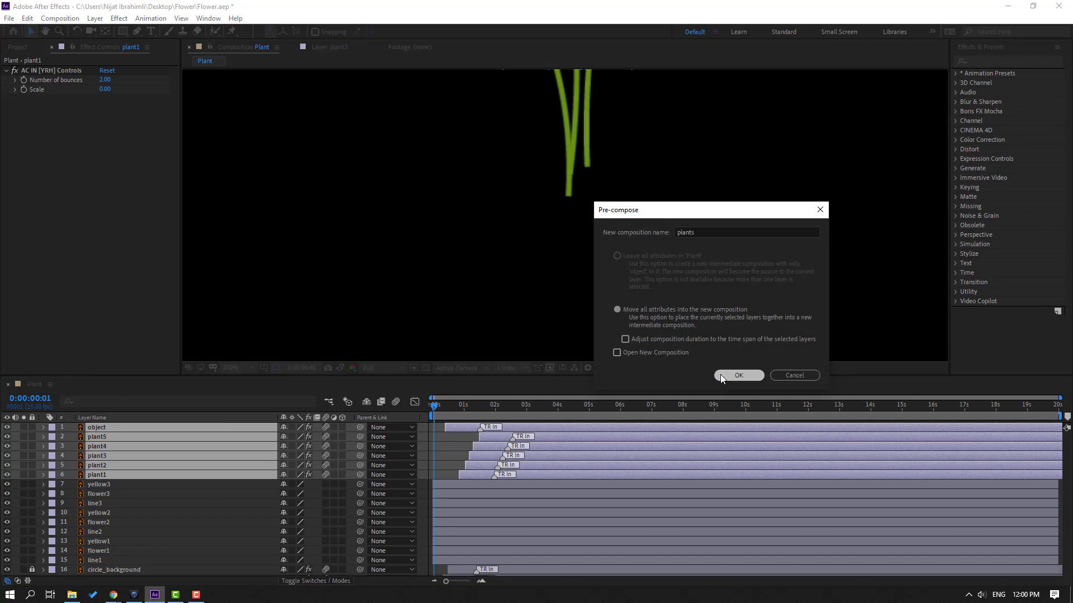
pyautogui.click(722, 375)
# Start the plants precomp layer at about 0.3 s and return the playhead to the beginning.
pyautogui.moveTo(611, 216); pyautogui.dragTo(571, 281)
pyautogui.scroll(-1, 559, 272)
pyautogui.moveTo(434, 428); pyautogui.dragTo(471, 414)
pyautogui.press('Home')
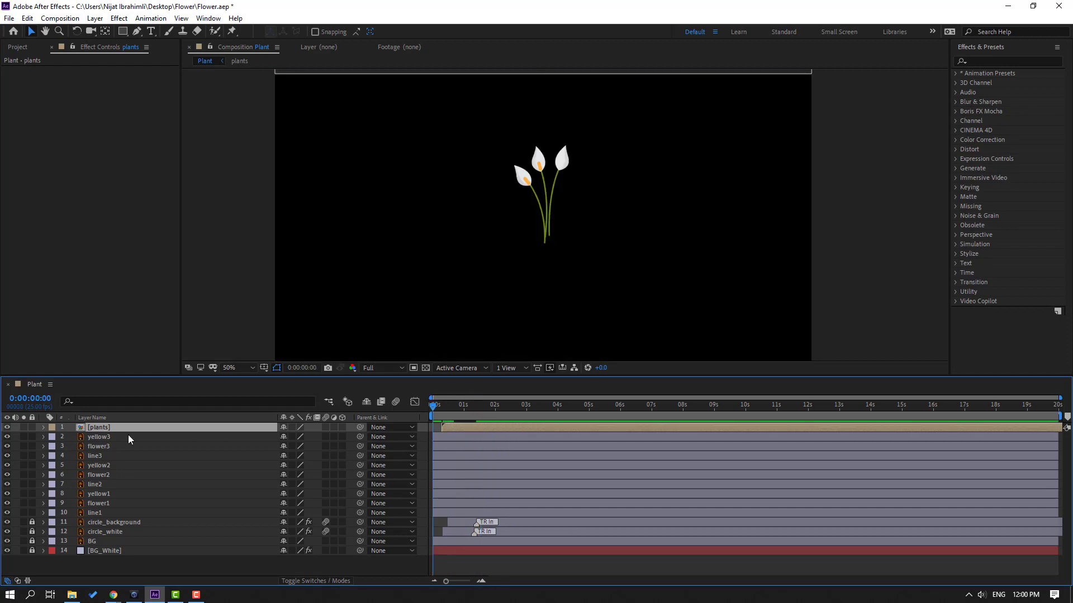
# Solo line1 and trace its stem from the base to the upper tip with a curved Pen tool path.
pyautogui.click(96, 512)
pyautogui.click(23, 512)
pyautogui.press('.')
pyautogui.press('.')
pyautogui.press('.')
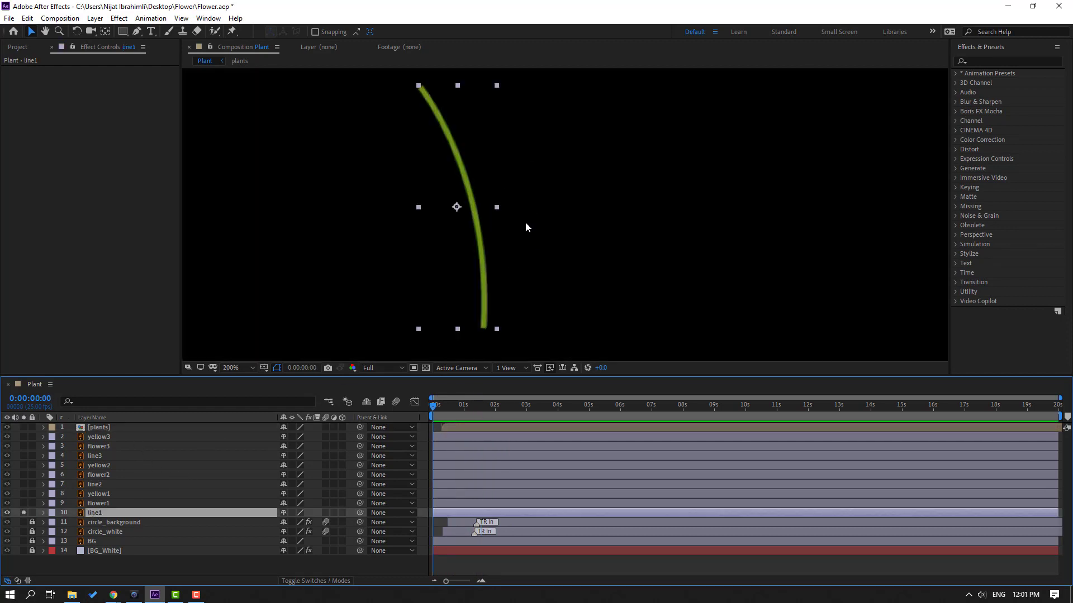
pyautogui.click(136, 32)
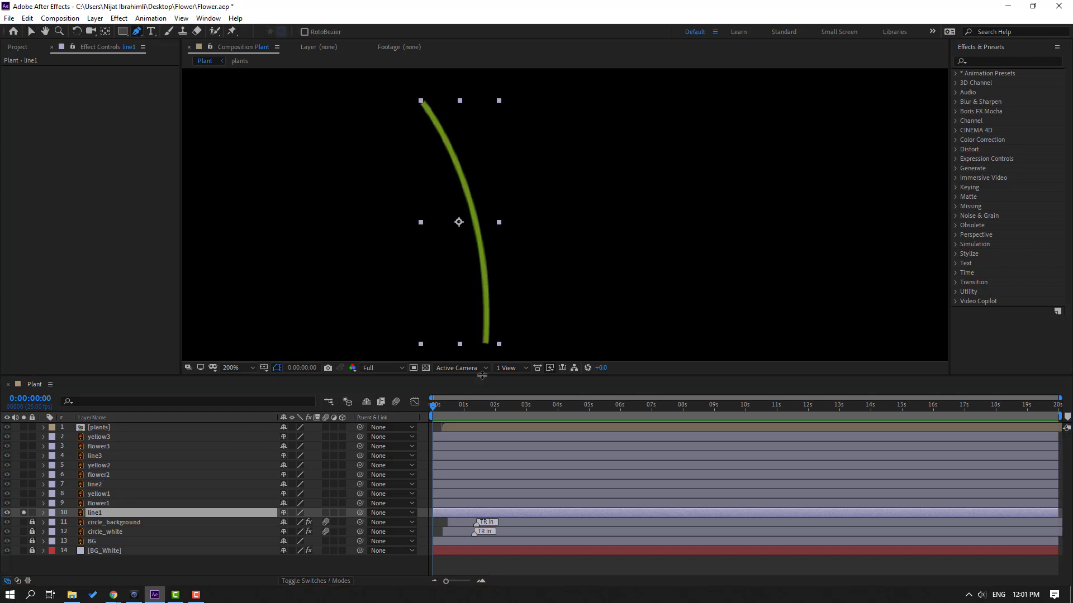
pyautogui.click(487, 345)
pyautogui.moveTo(473, 214); pyautogui.dragTo(461, 188)
pyautogui.moveTo(423, 103); pyautogui.dragTo(419, 98)
pyautogui.press('v')
# Apply the Stroke effect to line1 with Paint Style Reveal Original Image and a brush size of 8.
pyautogui.click(995, 59)
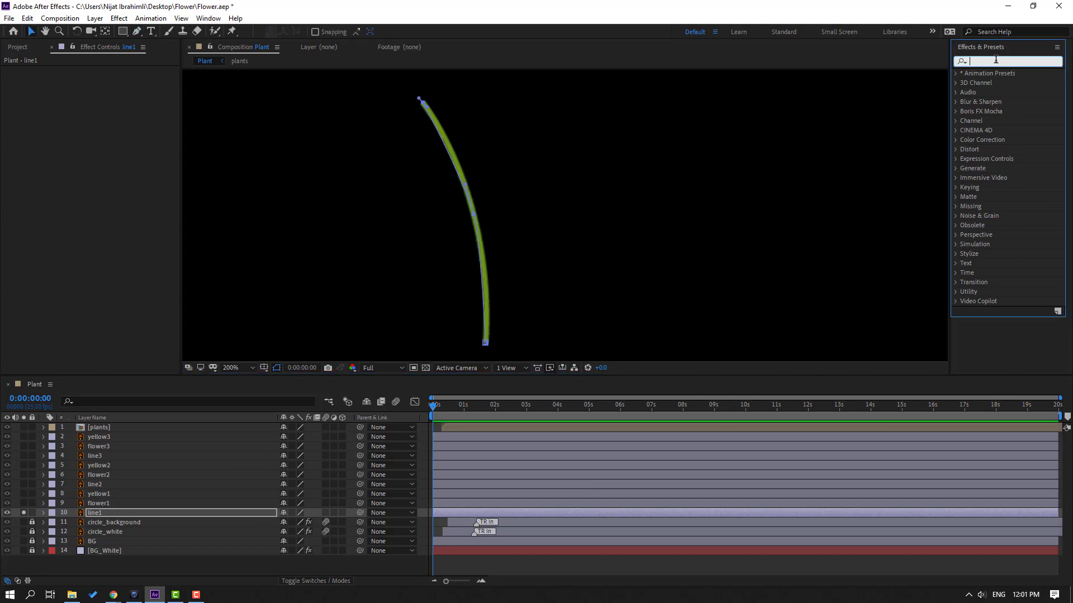
pyautogui.write('strok')
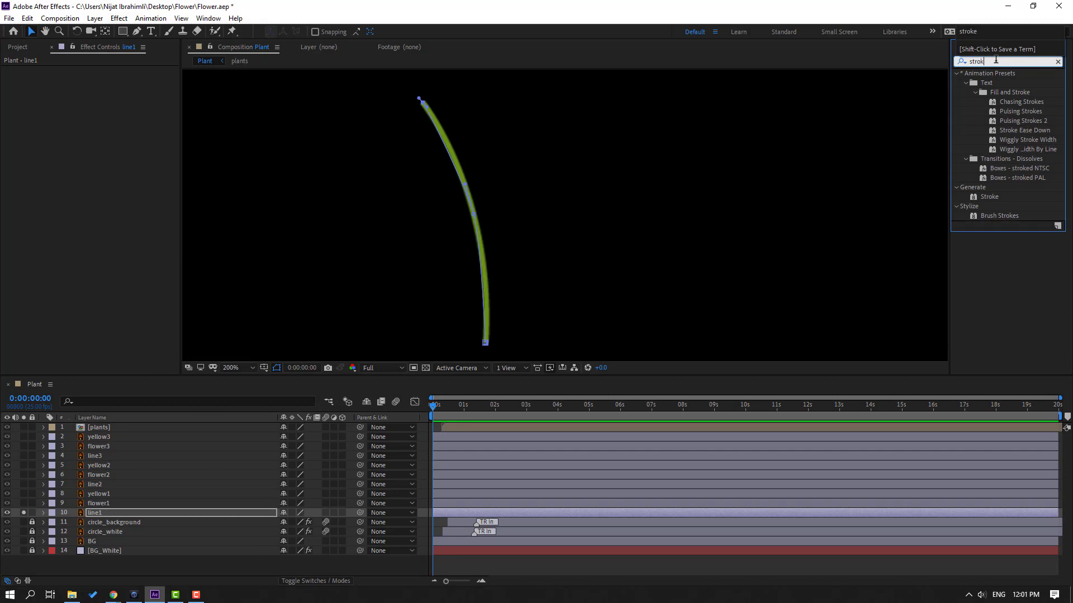
pyautogui.moveTo(987, 197)
pyautogui.mouseDown()
pyautogui.moveTo(782, 280)
pyautogui.moveTo(113, 498)
pyautogui.moveTo(106, 511)
pyautogui.moveTo(119, 510)
pyautogui.mouseUp()
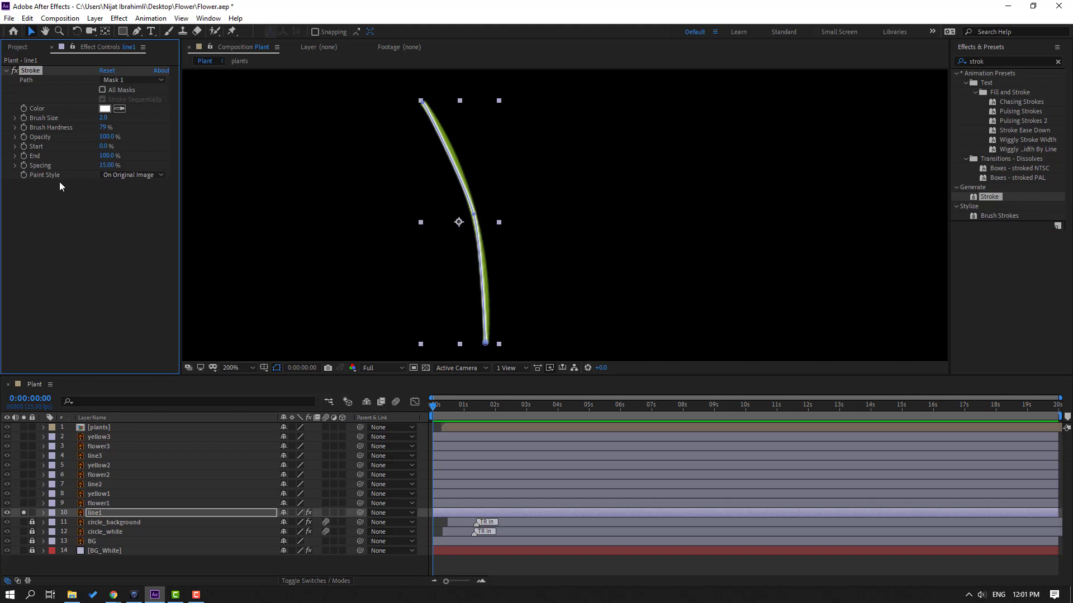
pyautogui.click(107, 177)
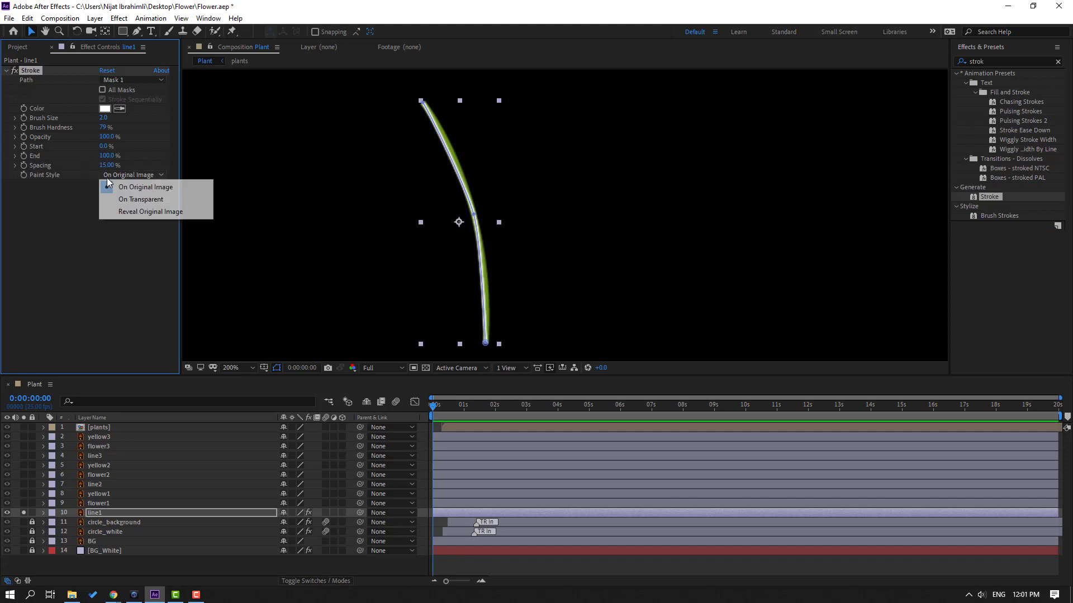
pyautogui.click(168, 212)
pyautogui.moveTo(101, 120); pyautogui.dragTo(129, 115)
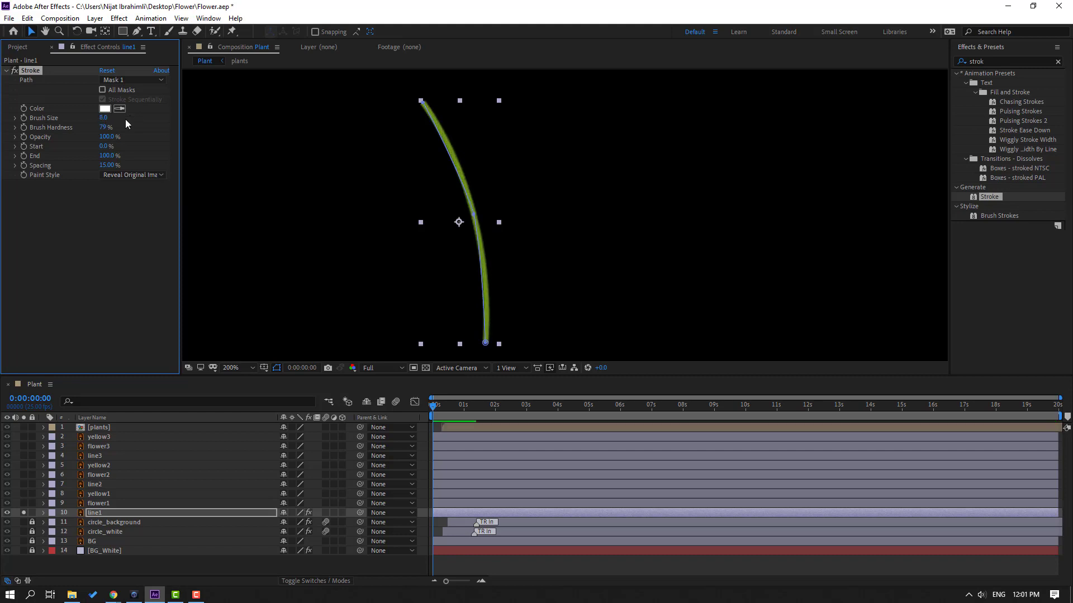
# Keyframe the Stroke's End on line1 from 0% at the beginning to 100% at frame 10.
pyautogui.moveTo(105, 156); pyautogui.dragTo(59, 167)
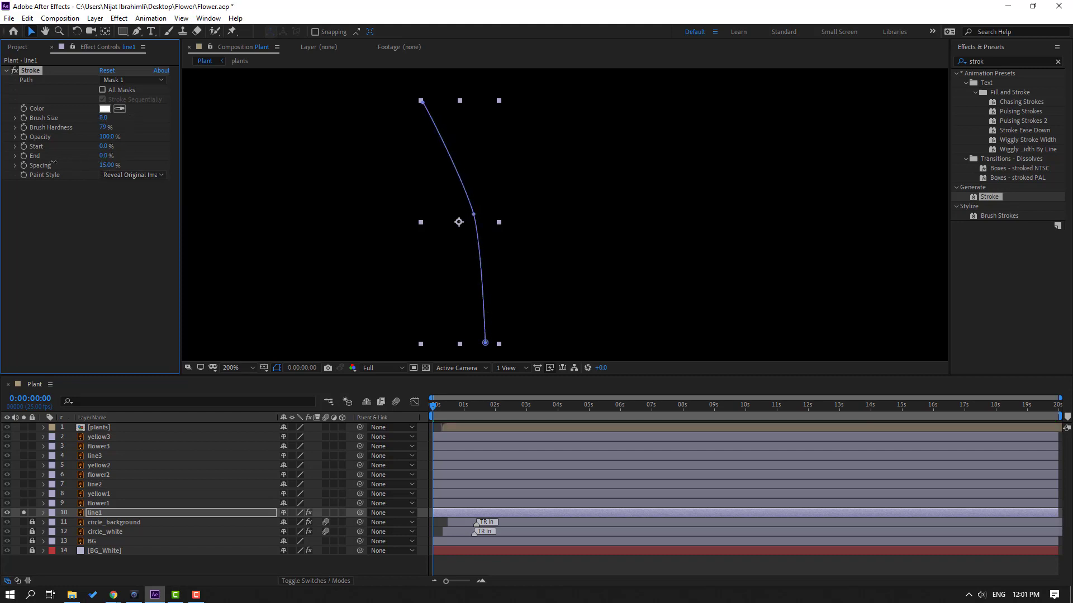
pyautogui.click(24, 156)
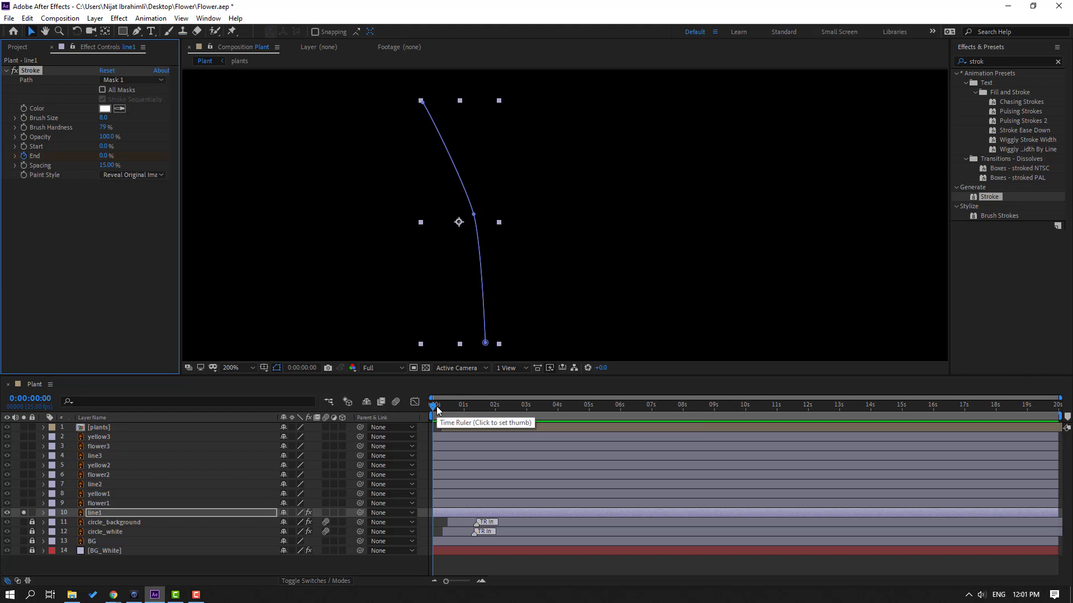
pyautogui.hotkey('shift', 'pagedown')
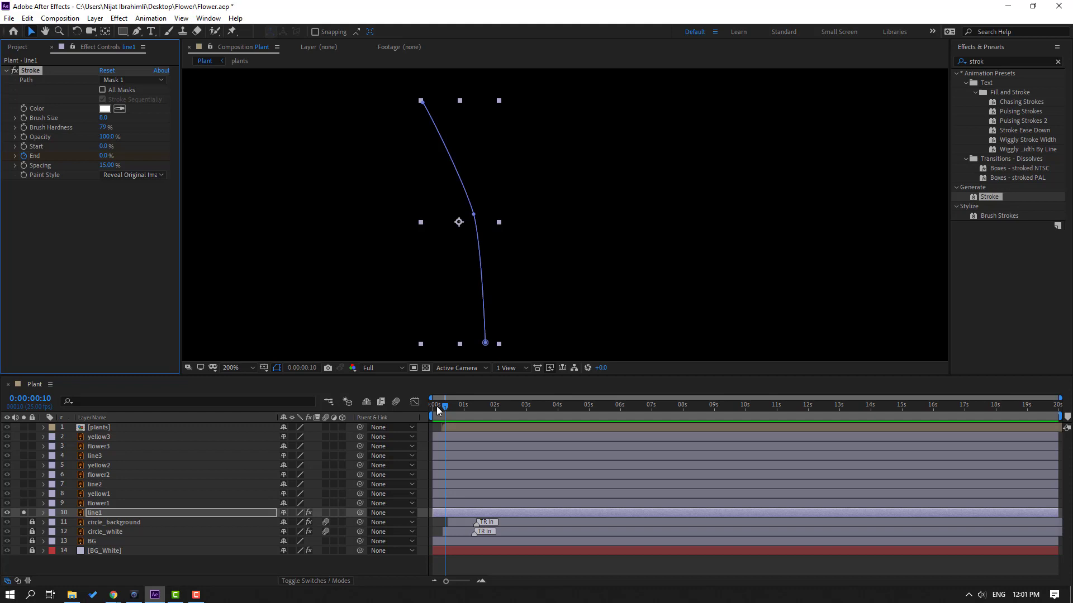
pyautogui.write('100')
pyautogui.press('Return')
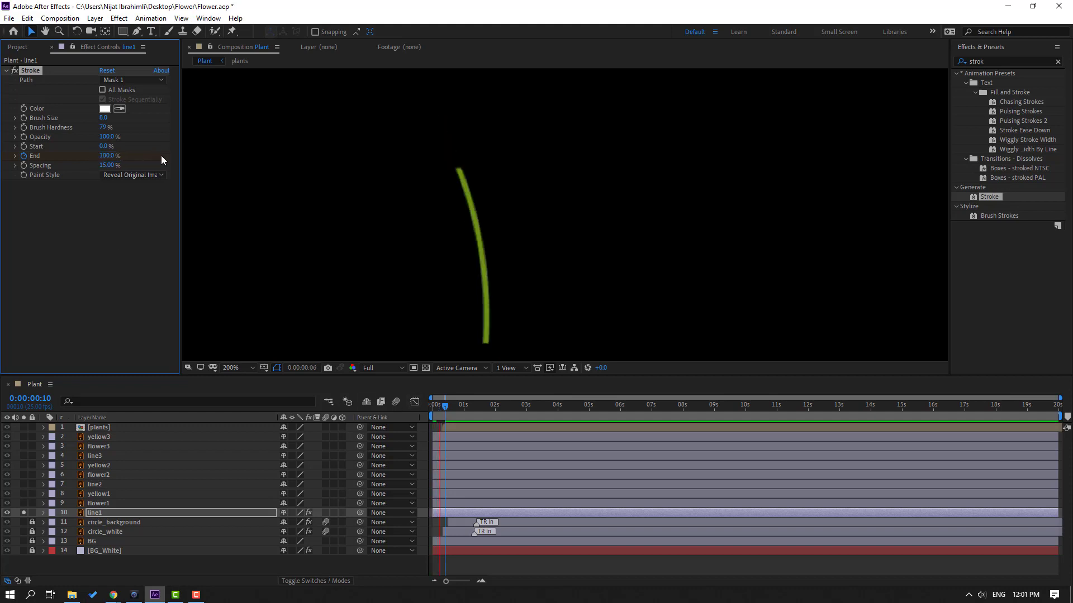
# Easy-ease both End keyframes of line1 and reshape their speed graph so it peaks early and slows down gradually.
pyautogui.press('u')
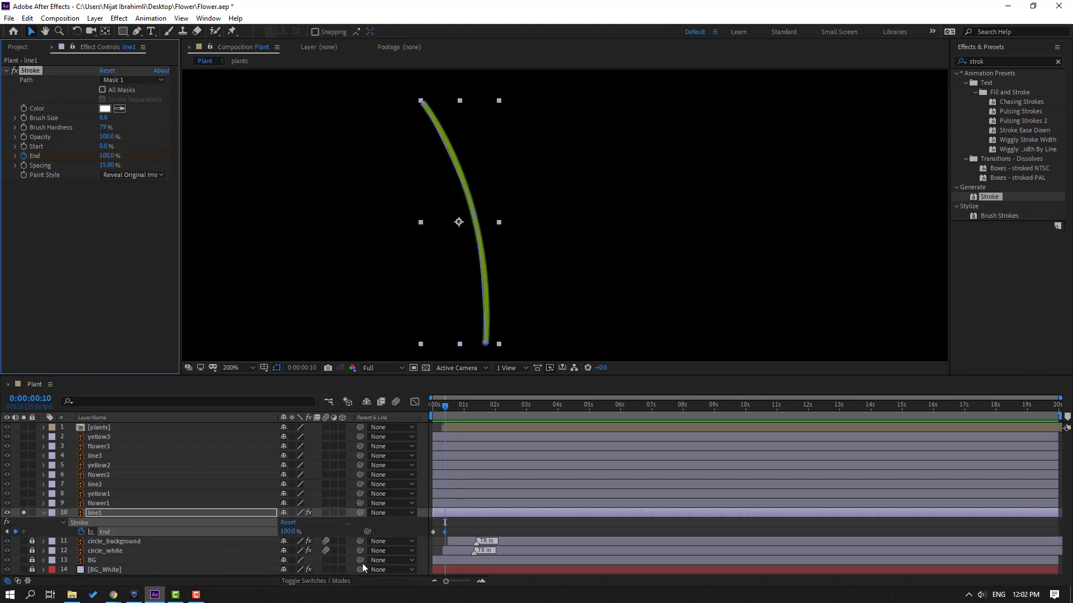
pyautogui.press('=')
pyautogui.press('=')
pyautogui.middleClick(450, 529)
pyautogui.press('v')
pyautogui.rightClick(433, 532)
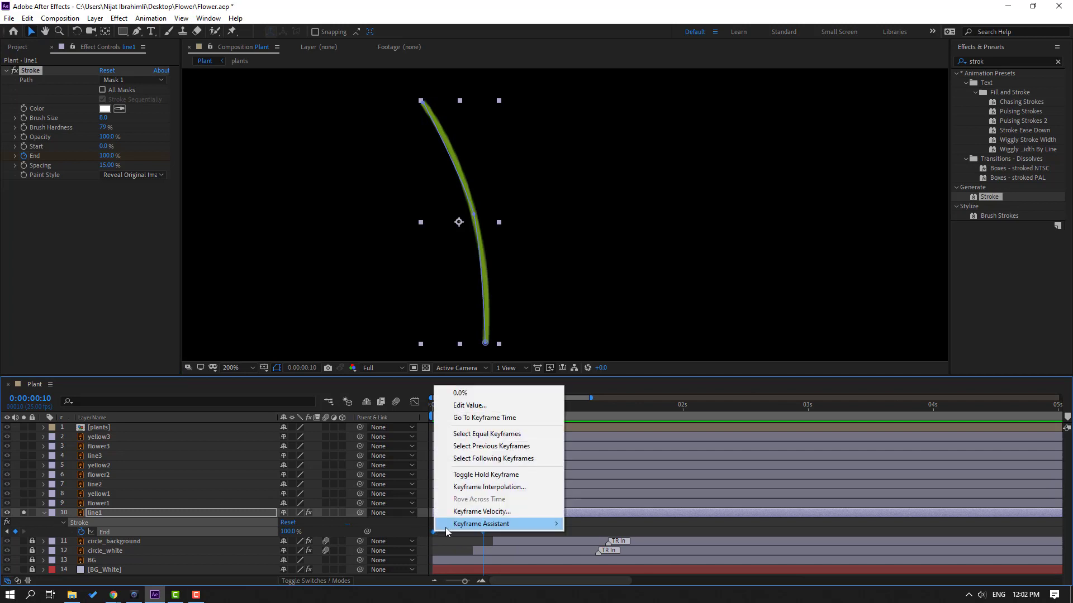
pyautogui.moveTo(551, 523)
pyautogui.click(614, 453)
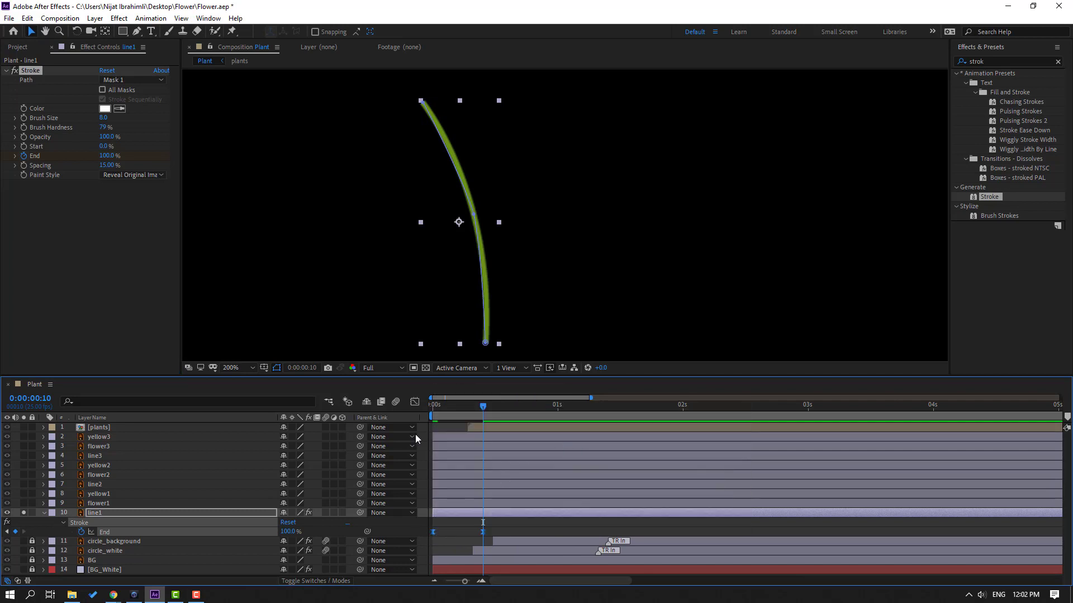
pyautogui.click(414, 402)
pyautogui.moveTo(474, 550); pyautogui.dragTo(459, 550)
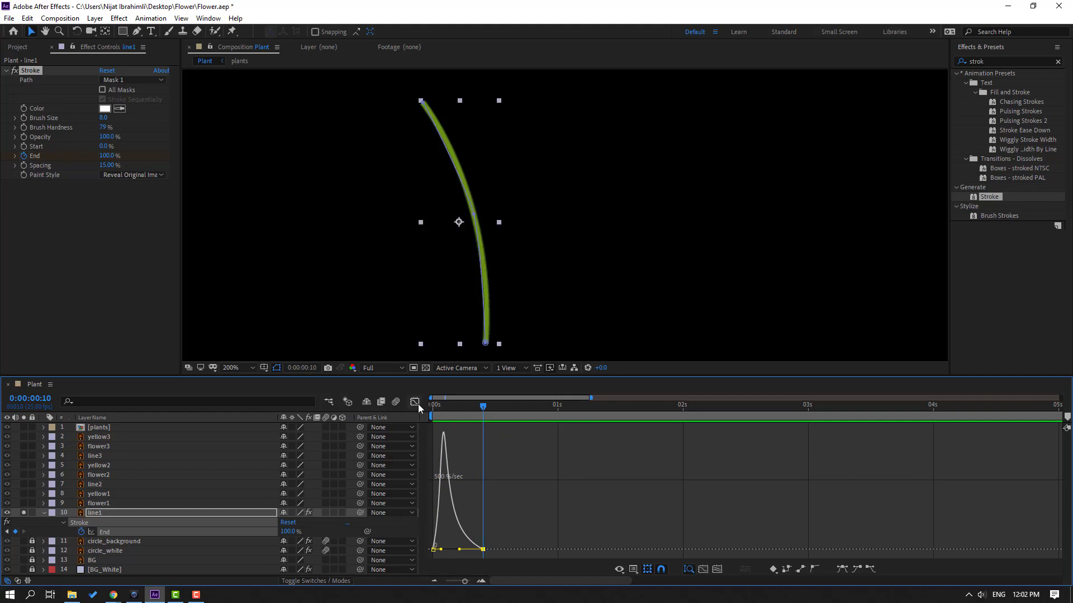
# Move line1's last End keyframe to about 1.1 s, preview the growing stem and unsolo the layer.
pyautogui.click(416, 403)
pyautogui.moveTo(484, 535); pyautogui.dragTo(567, 533)
pyautogui.click(526, 533)
pyautogui.scroll(-3, 525, 533)
pyautogui.press('space')
pyautogui.press('space')
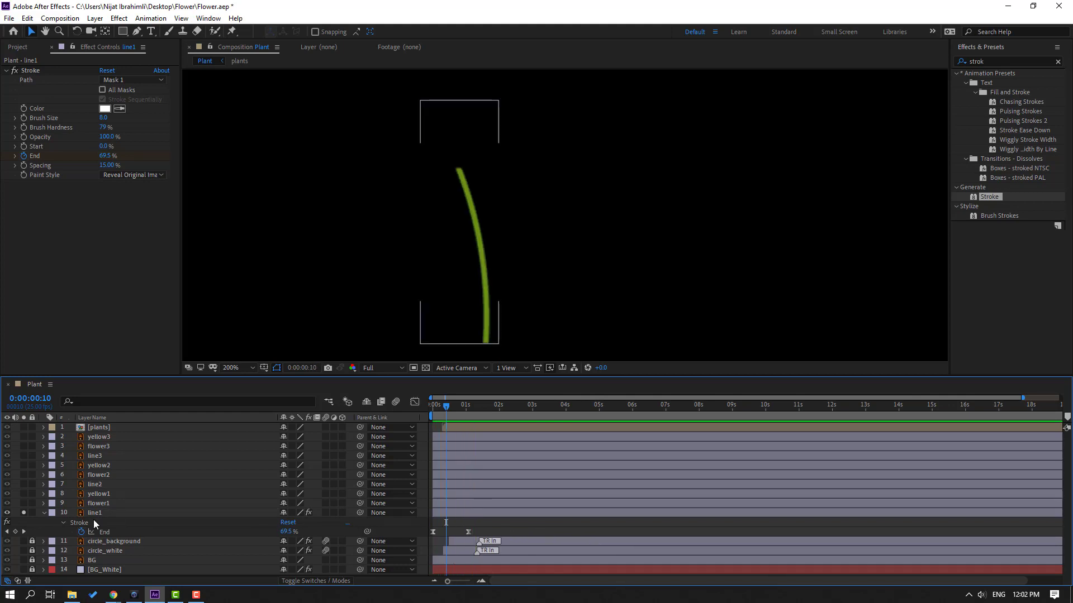
pyautogui.click(23, 513)
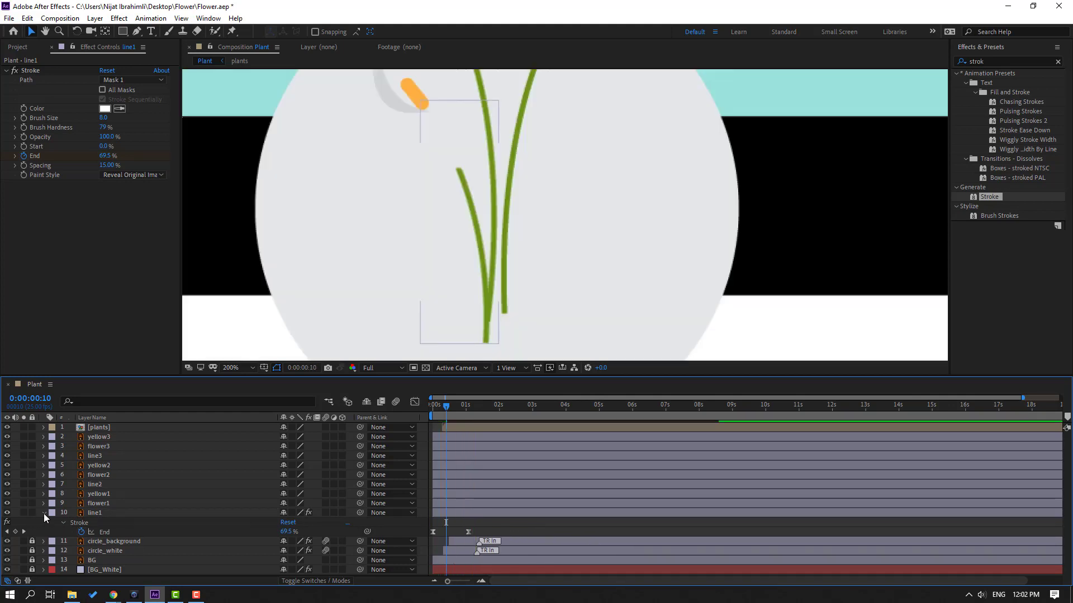
pyautogui.click(44, 513)
# Solo line2 and trace its stem from the base to the upper tip with a curved Pen tool path, adjusting the middle point.
pyautogui.press('/')
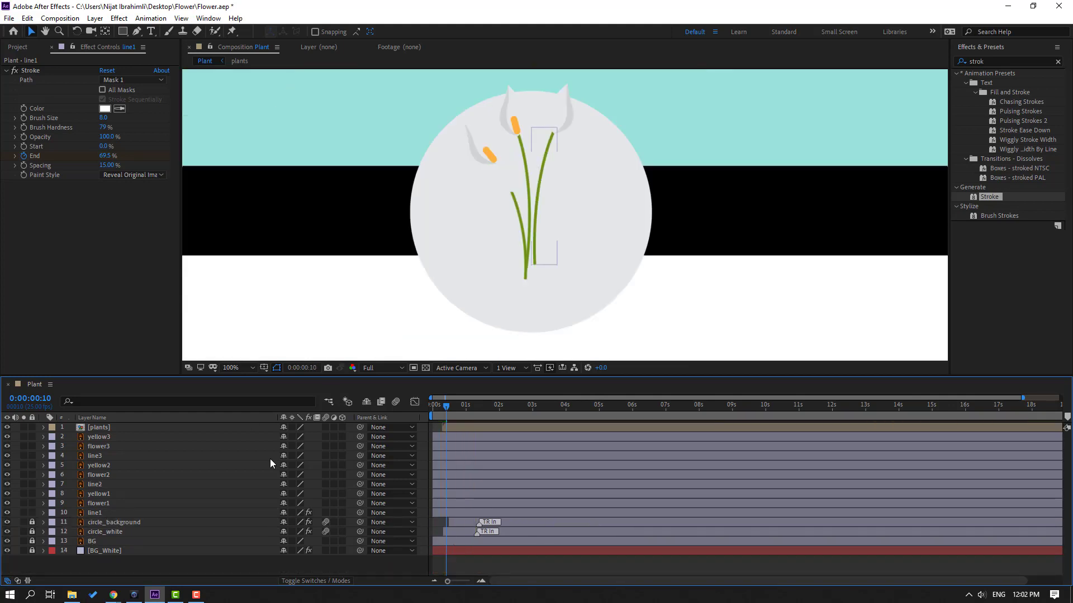
pyautogui.click(99, 486)
pyautogui.click(23, 484)
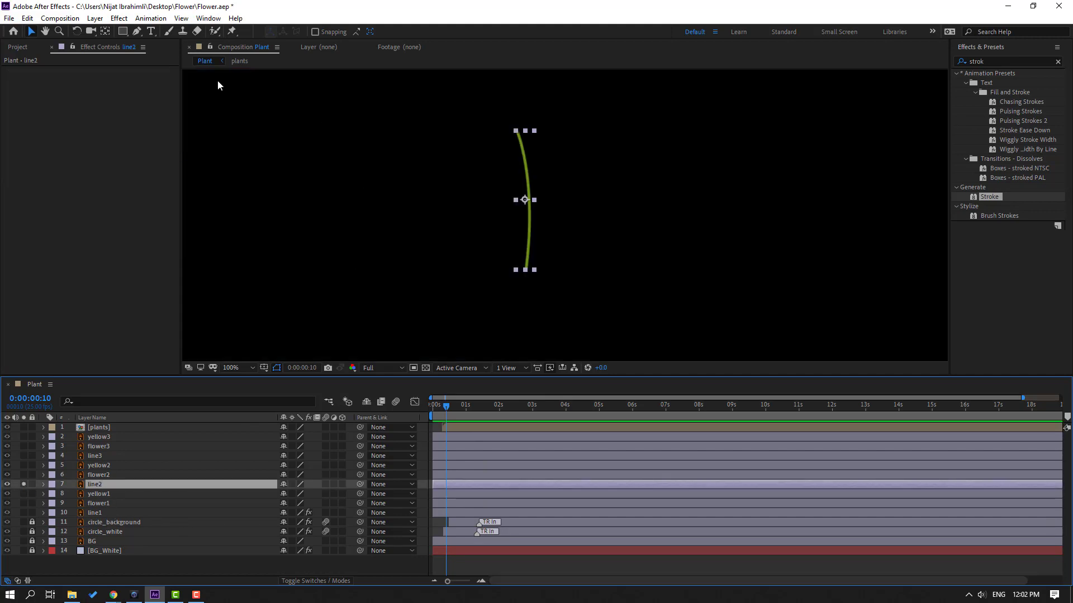
pyautogui.click(137, 31)
pyautogui.press('.')
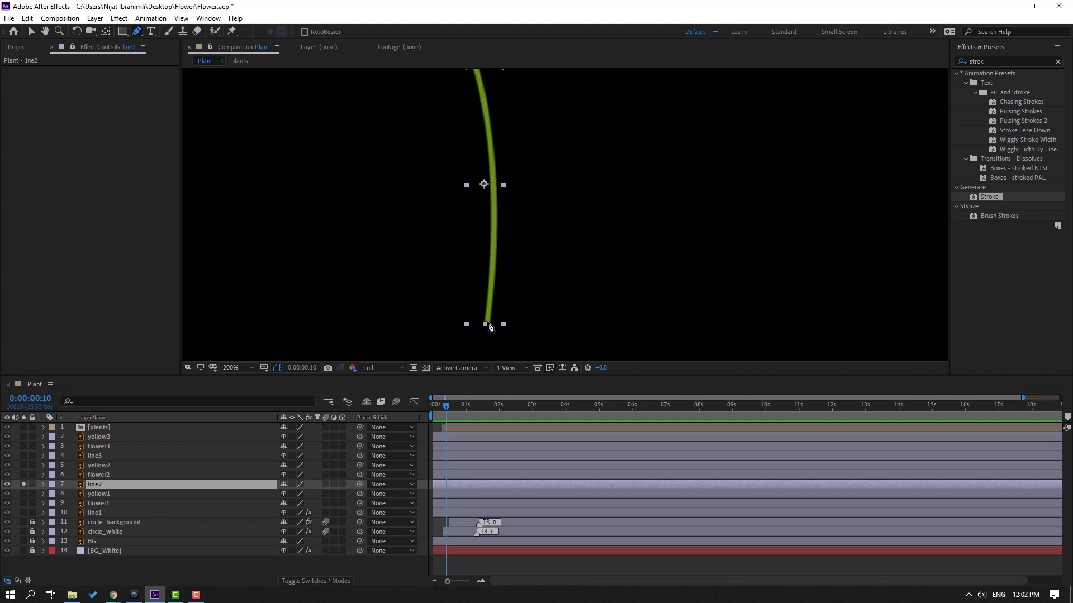
pyautogui.click(488, 323)
pyautogui.moveTo(493, 183)
pyautogui.mouseDown()
pyautogui.moveTo(489, 163)
pyautogui.moveTo(497, 206)
pyautogui.mouseUp()
pyautogui.click(460, 119)
pyautogui.moveTo(461, 119); pyautogui.dragTo(453, 112)
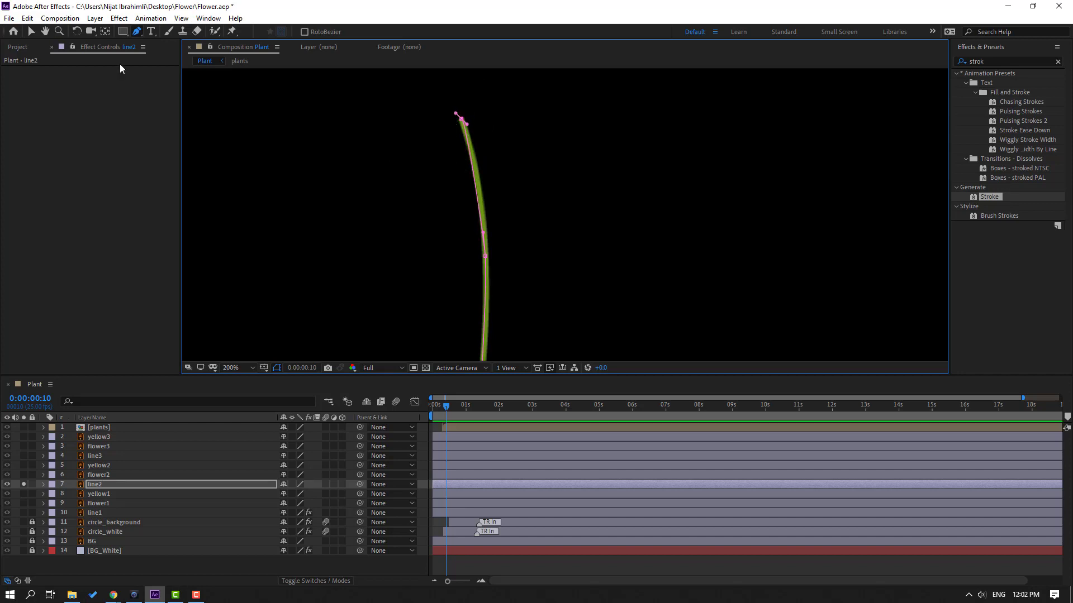
pyautogui.press('v')
pyautogui.moveTo(484, 235); pyautogui.dragTo(487, 225)
pyautogui.moveTo(482, 282); pyautogui.dragTo(485, 190)
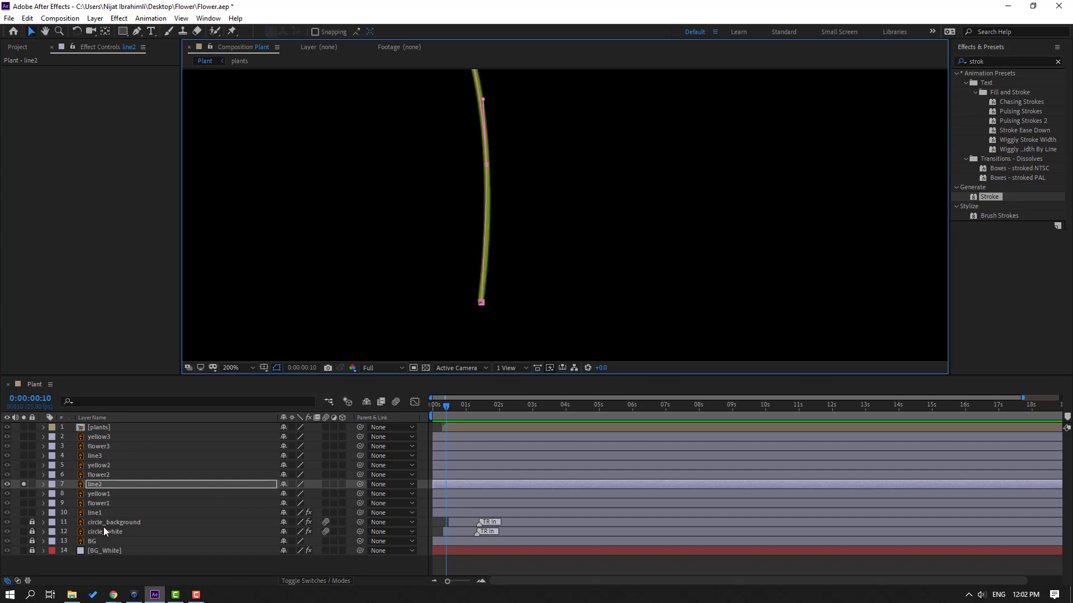
# Copy line1's animated Stroke effect onto line2 starting at 0 s, preview the growing stem and unsolo line2.
pyautogui.click(94, 516)
pyautogui.press('u')
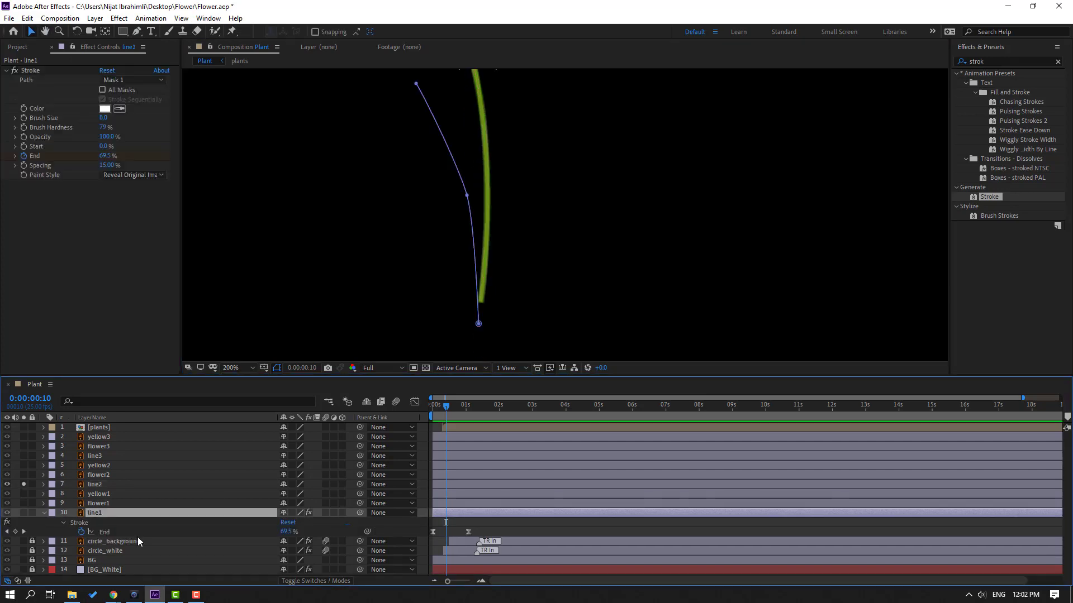
pyautogui.click(80, 524)
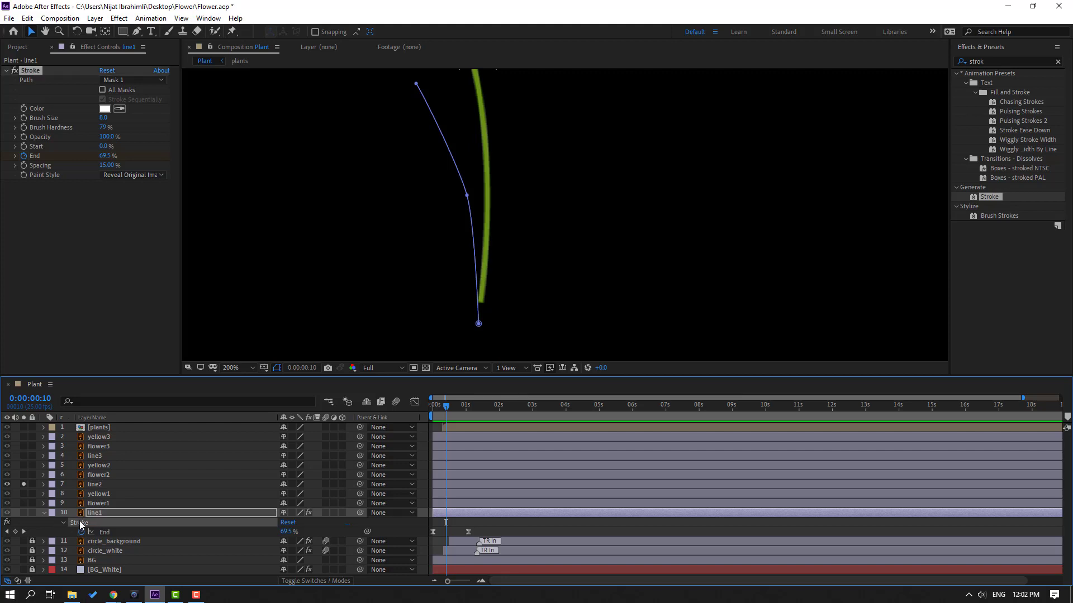
pyautogui.click(44, 513)
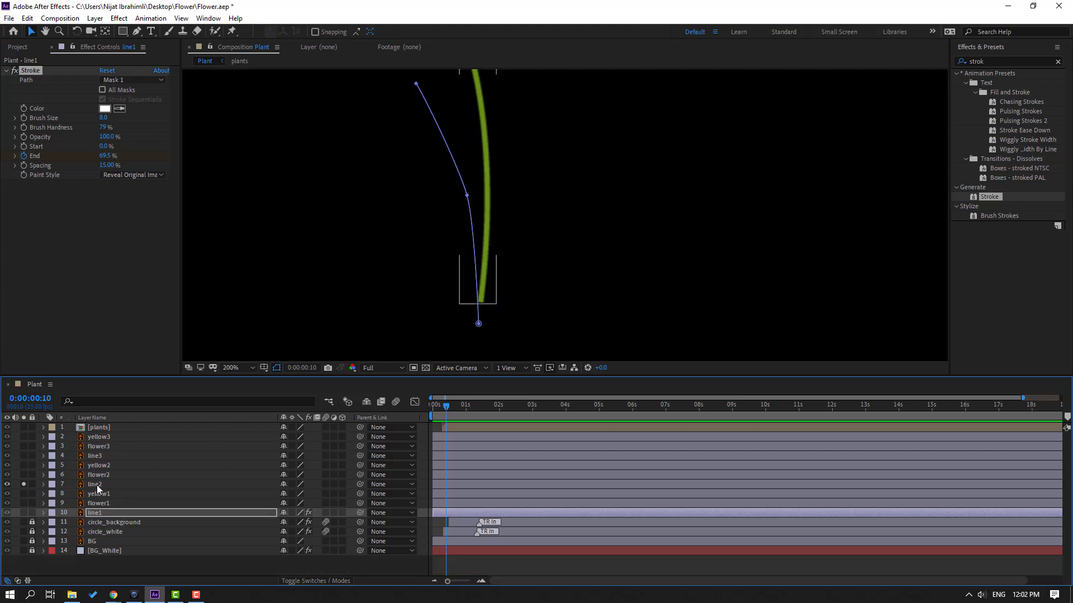
pyautogui.click(96, 485)
pyautogui.moveTo(445, 410); pyautogui.dragTo(433, 411)
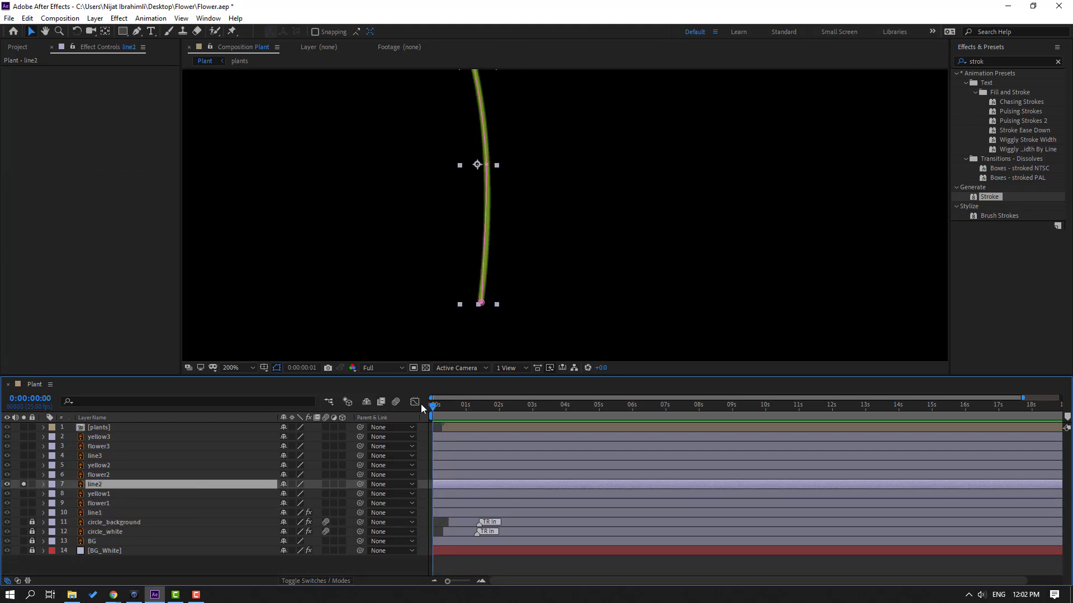
pyautogui.hotkey('ctrl', 'alt', 'shift', 'e')
pyautogui.press('space')
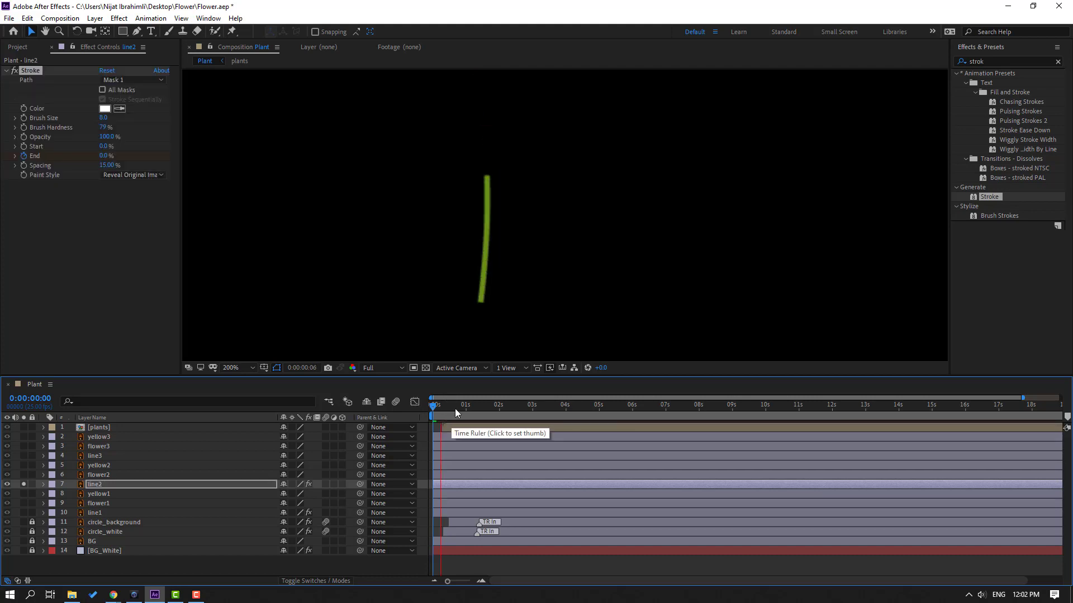
pyautogui.press('space')
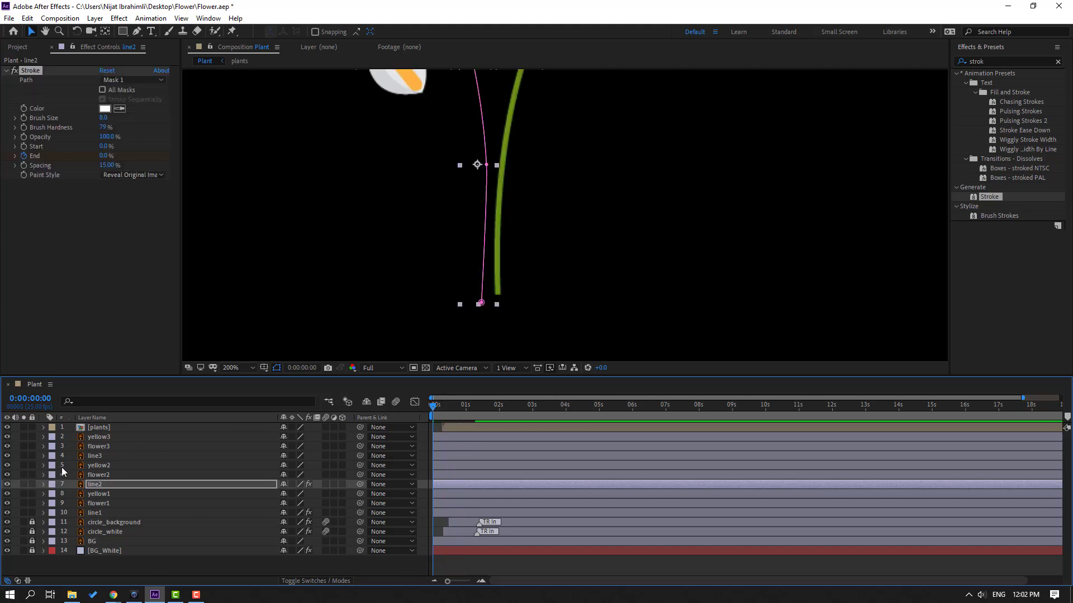
# Solo line3 and trace its stem from the base to the upper tip with a curved three-point Pen tool path.
pyautogui.click(91, 457)
pyautogui.click(25, 458)
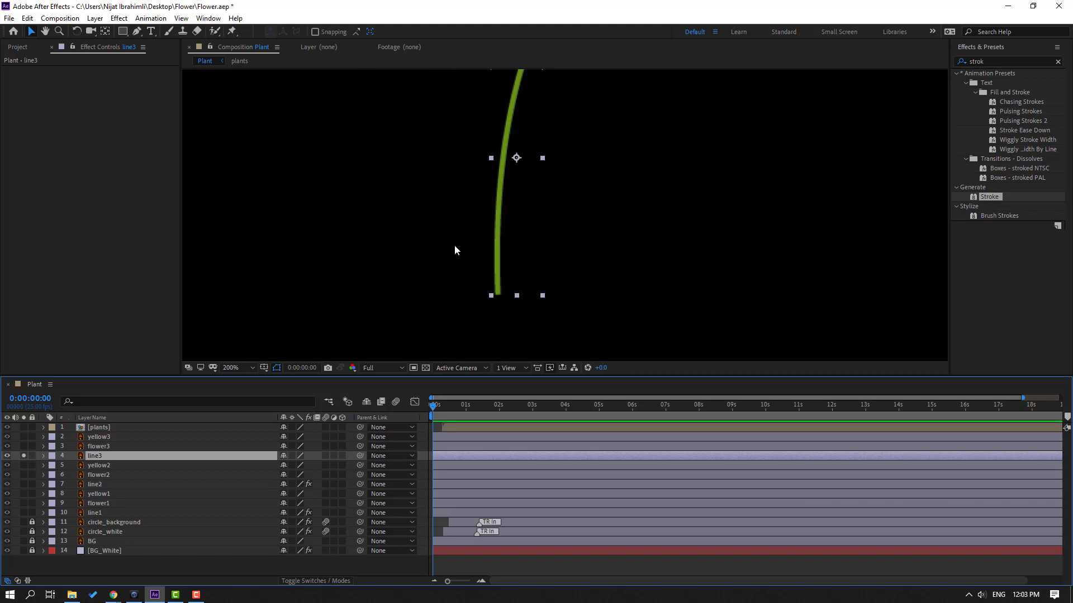
pyautogui.click(136, 33)
pyautogui.press('.')
pyautogui.moveTo(549, 211); pyautogui.dragTo(503, 268)
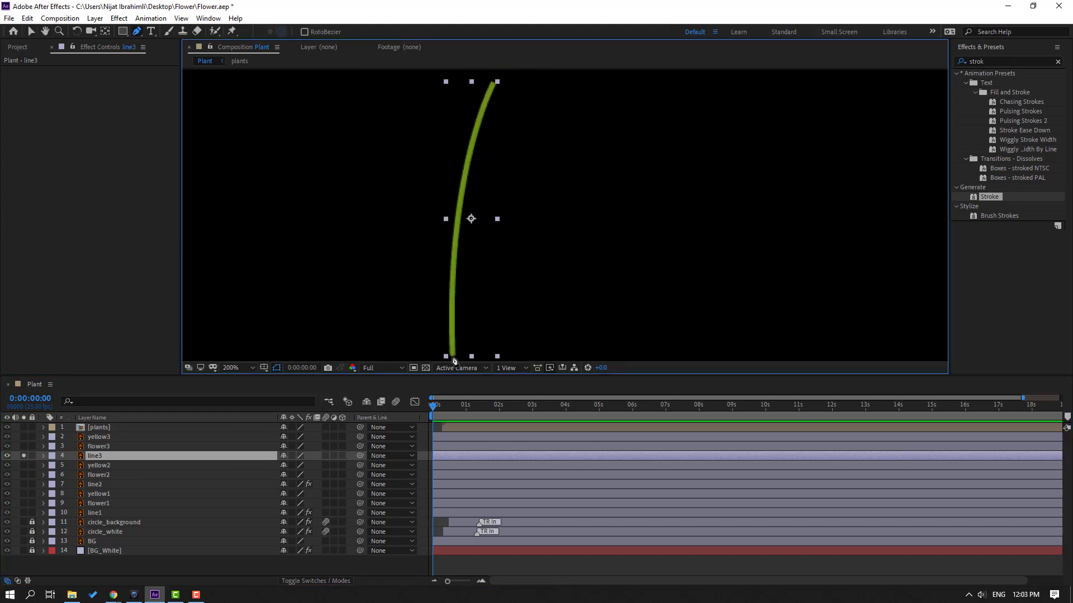
pyautogui.click(452, 355)
pyautogui.moveTo(459, 207); pyautogui.dragTo(463, 148)
pyautogui.click(494, 84)
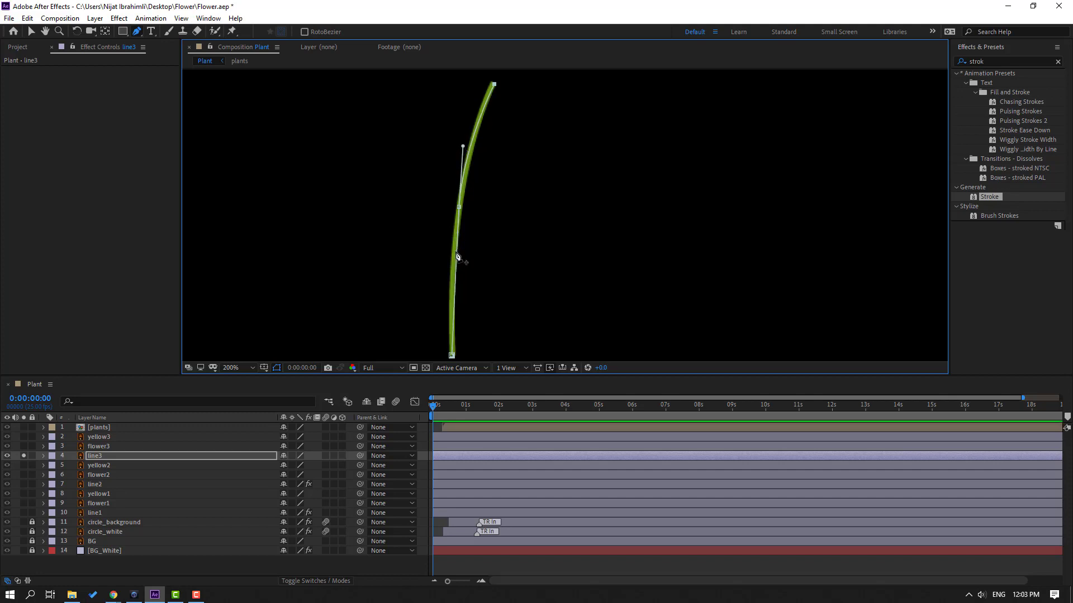
pyautogui.click(31, 32)
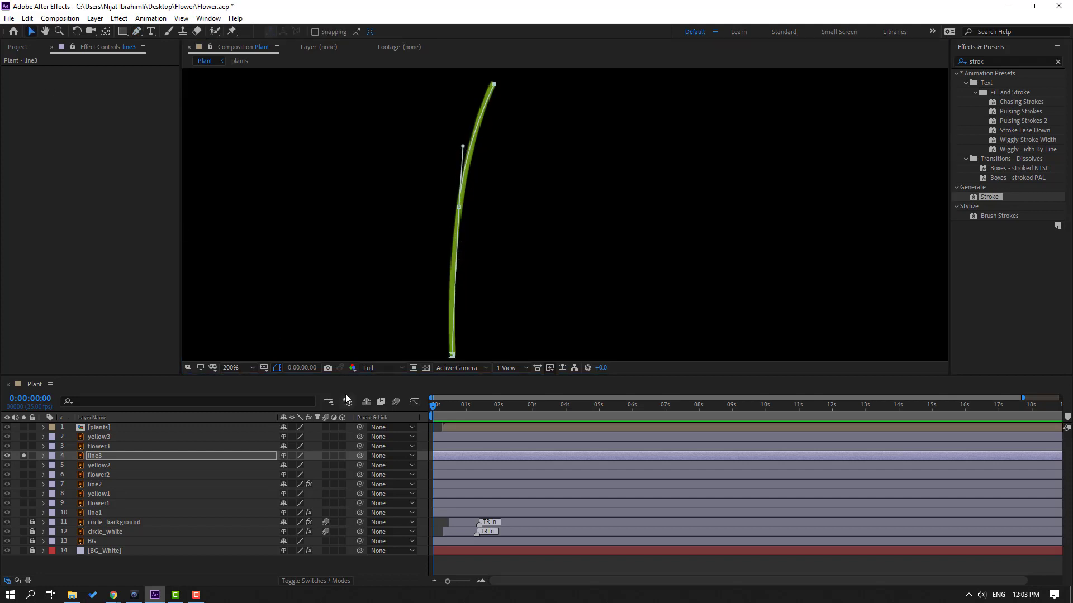
# Paste the animated Stroke effect onto line3 at the beginning, unsolo the layer and check the stems' growth.
pyautogui.hotkey('ctrl', 'v')
pyautogui.moveTo(432, 407)
pyautogui.mouseDown()
pyautogui.moveTo(463, 406)
pyautogui.moveTo(343, 431)
pyautogui.mouseUp()
pyautogui.click(23, 456)
pyautogui.press(',')
pyautogui.moveTo(436, 410); pyautogui.dragTo(176, 566)
# Label the line1, flower1 and yellow1 layers Red and start all three at about 0.6 s.
pyautogui.click(98, 514)
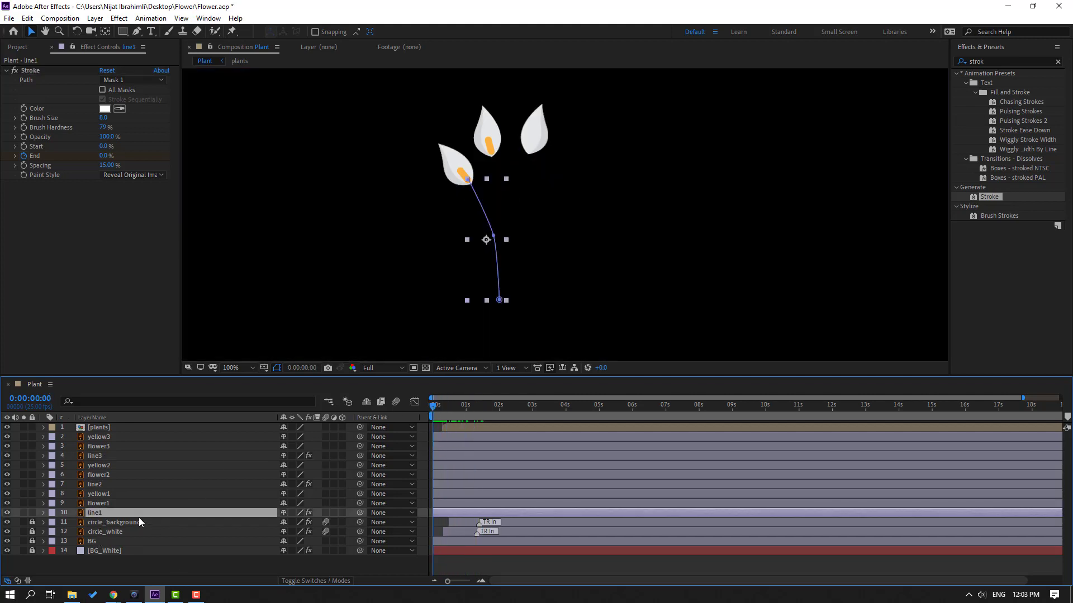
pyautogui.keyDown('ctrl'); pyautogui.click(130, 505); pyautogui.keyUp('ctrl')
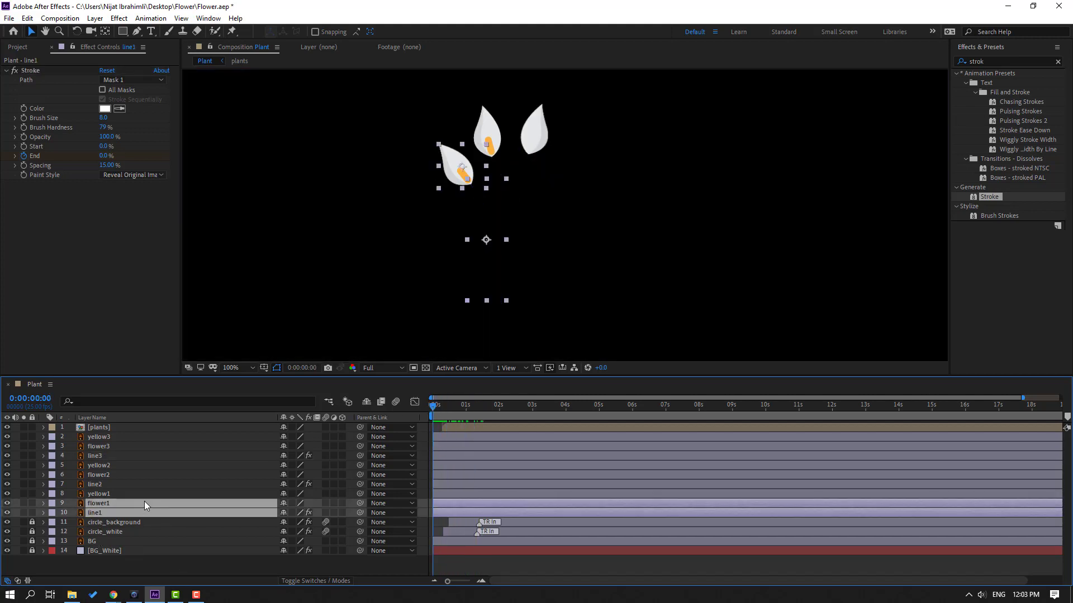
pyautogui.keyDown('ctrl'); pyautogui.click(96, 495); pyautogui.keyUp('ctrl')
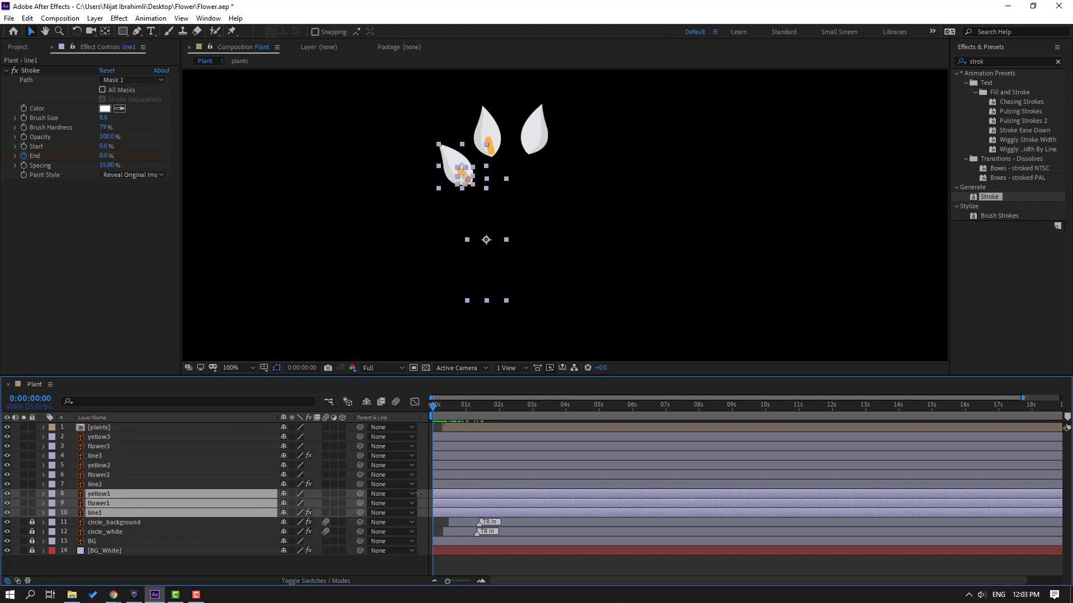
pyautogui.click(51, 496)
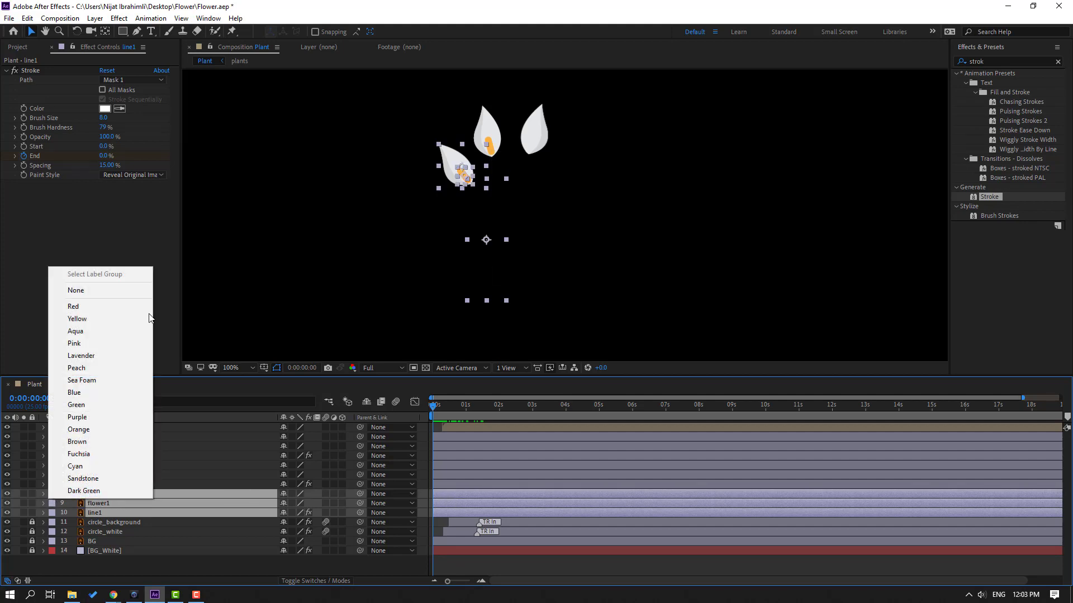
pyautogui.click(108, 307)
pyautogui.moveTo(446, 498); pyautogui.dragTo(464, 500)
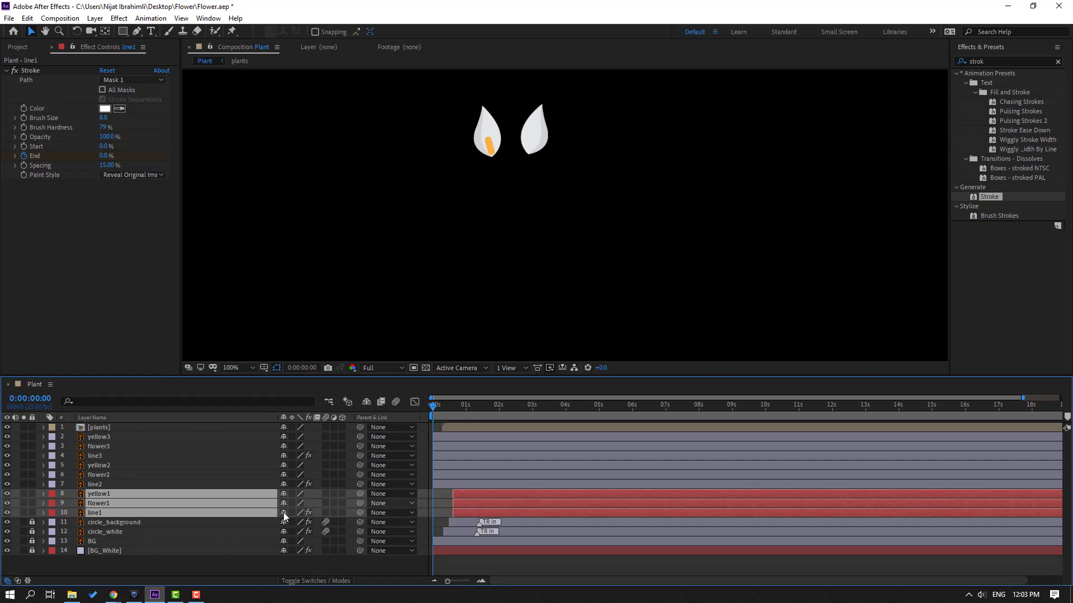
# Label the line2, flower2 and yellow2 layers Pink and start all three at about 0.9 s.
pyautogui.click(98, 484)
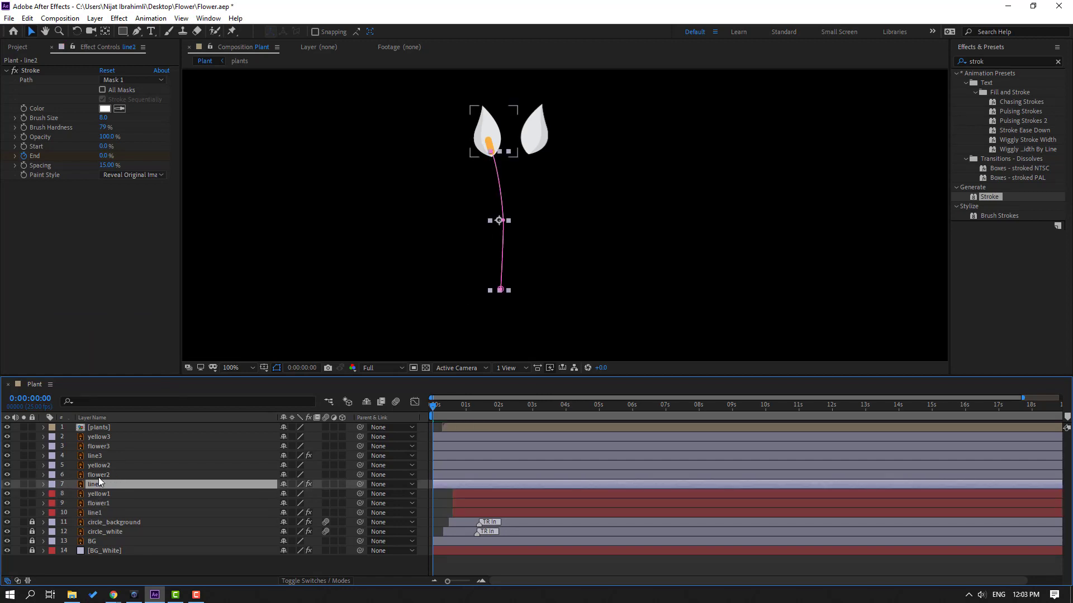
pyautogui.keyDown('ctrl'); pyautogui.click(111, 475); pyautogui.keyUp('ctrl')
pyautogui.keyDown('ctrl'); pyautogui.click(73, 466); pyautogui.keyUp('ctrl')
pyautogui.click(54, 470)
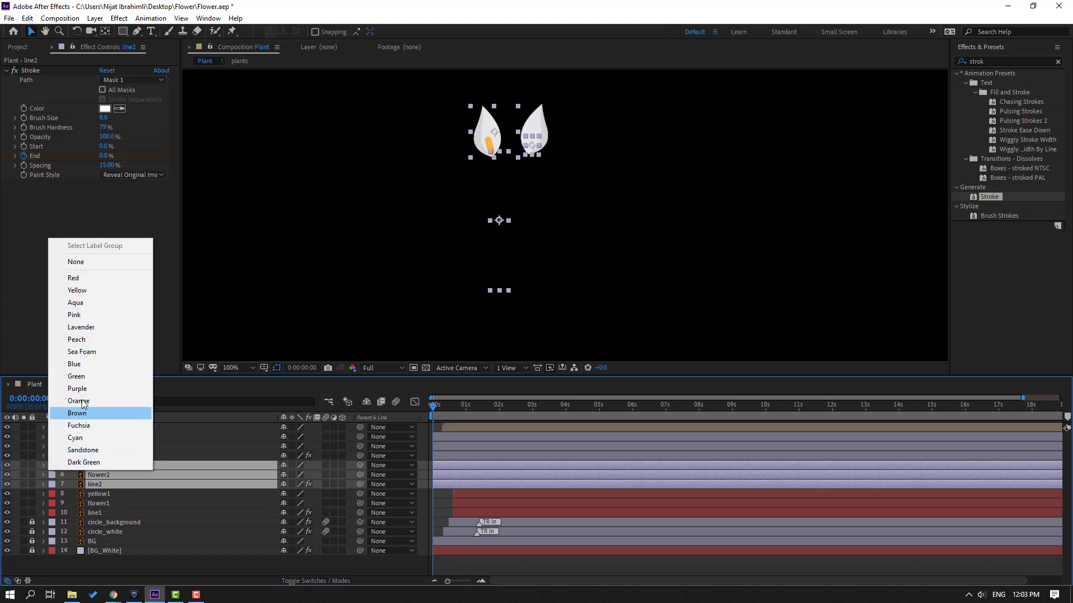
pyautogui.click(84, 316)
pyautogui.moveTo(455, 468); pyautogui.dragTo(485, 469)
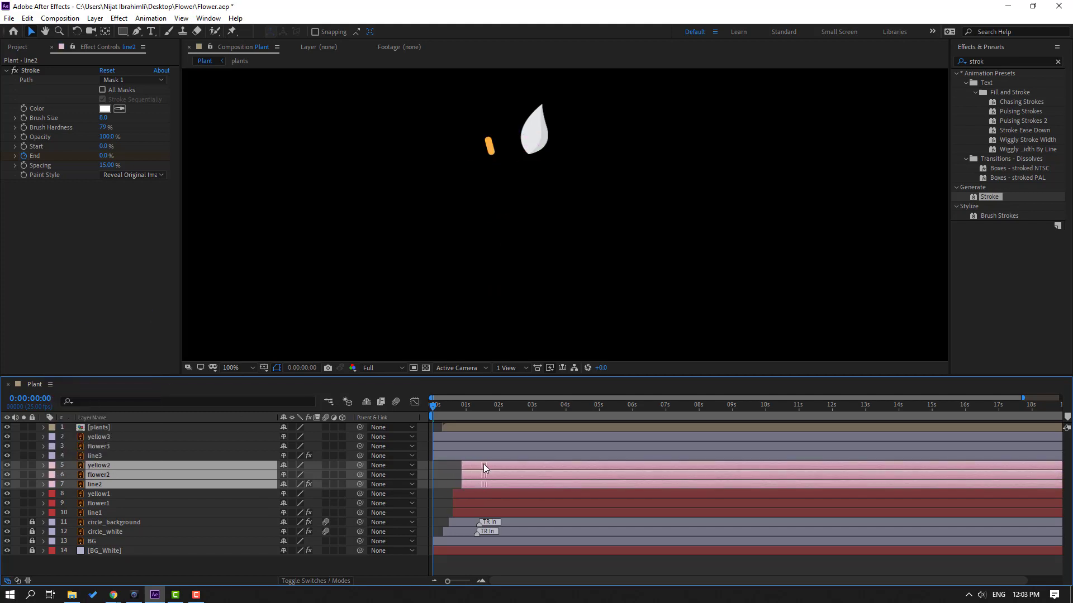
# Label the line3, flower3 and yellow3 layers Purple and start all three at about 1.4 s.
pyautogui.click(94, 456)
pyautogui.keyDown('ctrl'); pyautogui.click(122, 449); pyautogui.keyUp('ctrl')
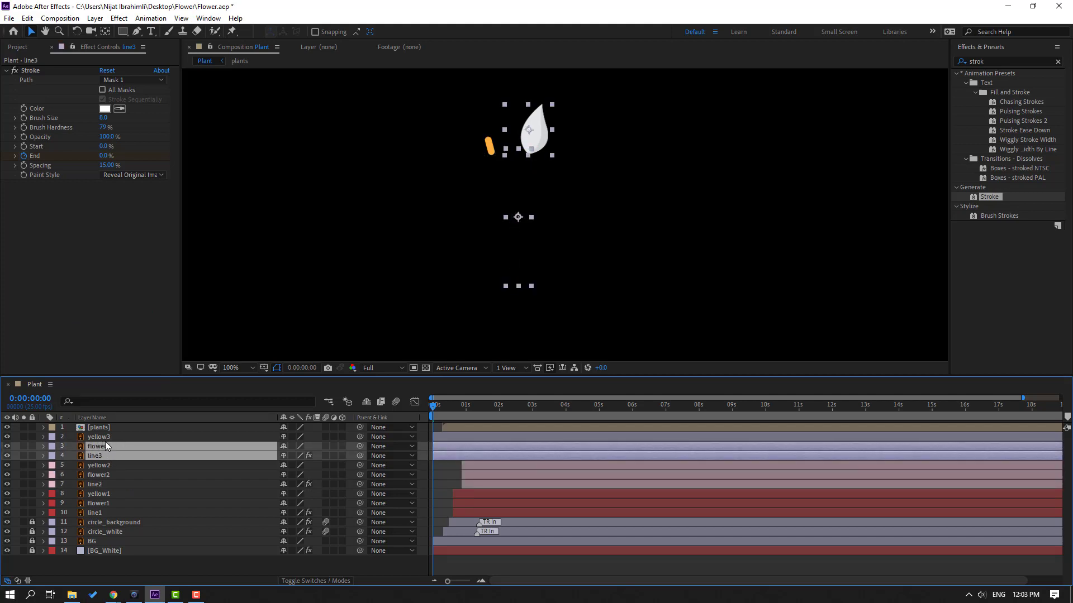
pyautogui.keyDown('ctrl'); pyautogui.click(103, 438); pyautogui.keyUp('ctrl')
pyautogui.click(52, 437)
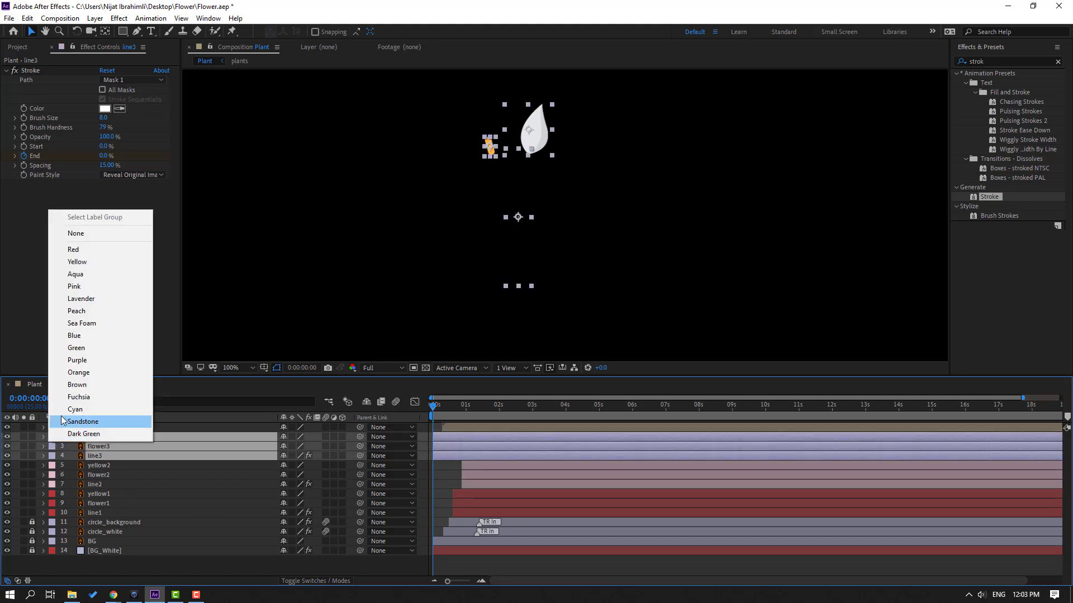
pyautogui.click(82, 360)
pyautogui.moveTo(448, 446); pyautogui.dragTo(492, 446)
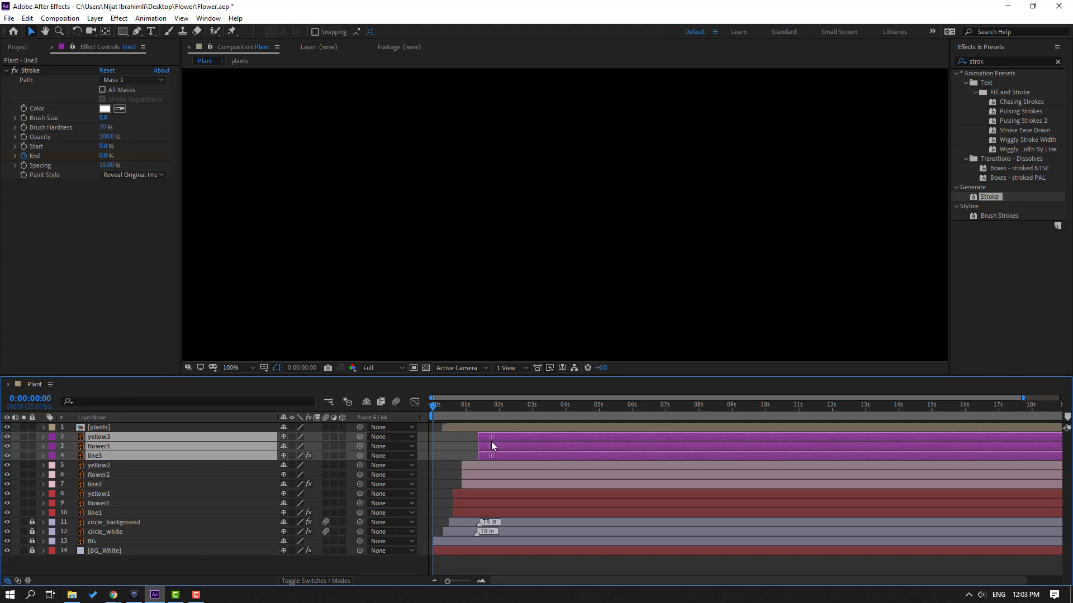
# At 0:00:00:15, move flower1's anchor point to the flower's base, where it meets the stem.
pyautogui.click(446, 408)
pyautogui.moveTo(448, 411)
pyautogui.mouseDown()
pyautogui.moveTo(474, 414)
pyautogui.moveTo(453, 415)
pyautogui.mouseUp()
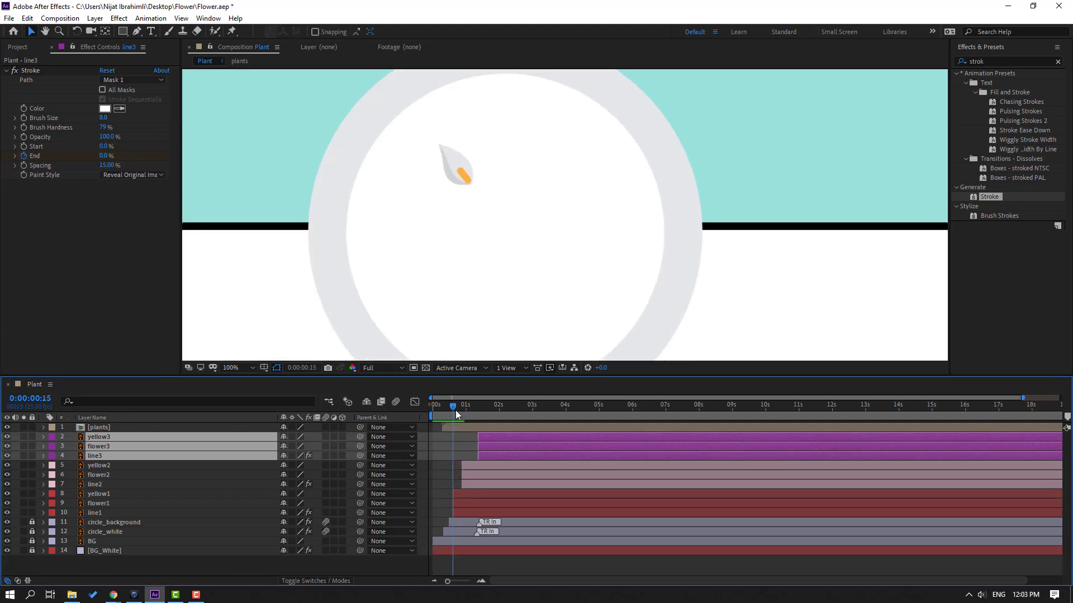
pyautogui.click(104, 505)
pyautogui.scroll(2, 425, 242)
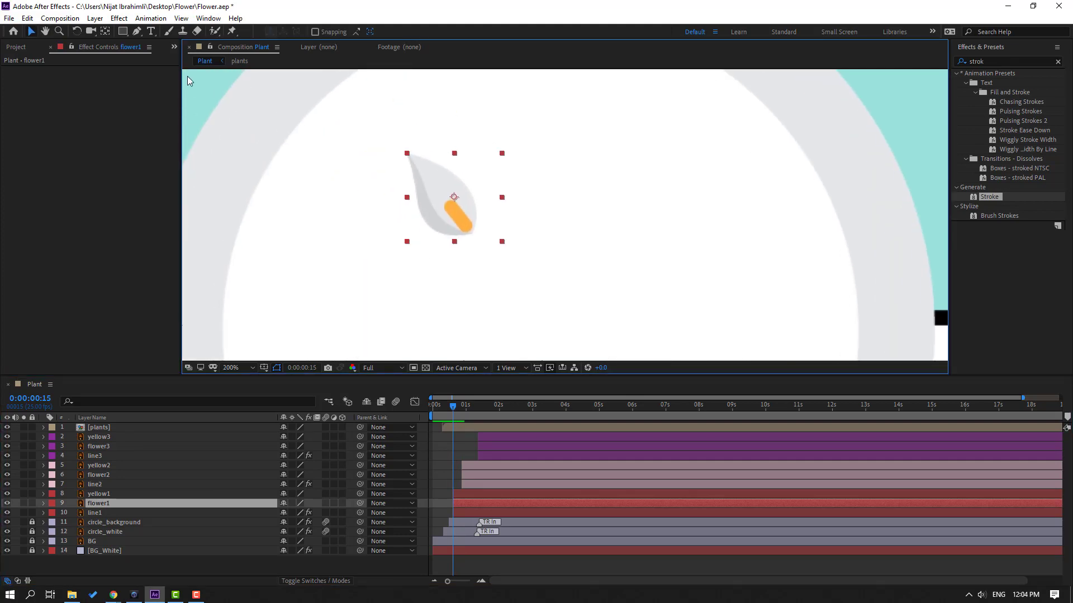
pyautogui.click(105, 31)
pyautogui.moveTo(453, 198); pyautogui.dragTo(472, 237)
pyautogui.click(31, 31)
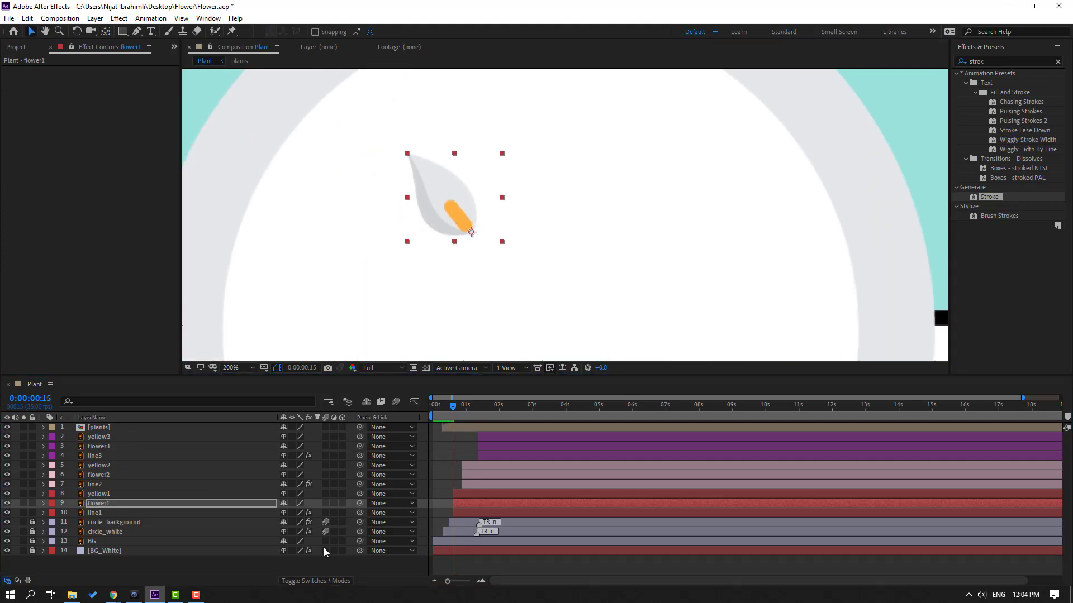
# Apply the Overshoot Scale From Anchor Point in-transition to flower1 and yellow1, starting flower1 at about 0.8 s.
pyautogui.moveTo(1072, 153); pyautogui.dragTo(702, 122)
pyautogui.click(824, 419)
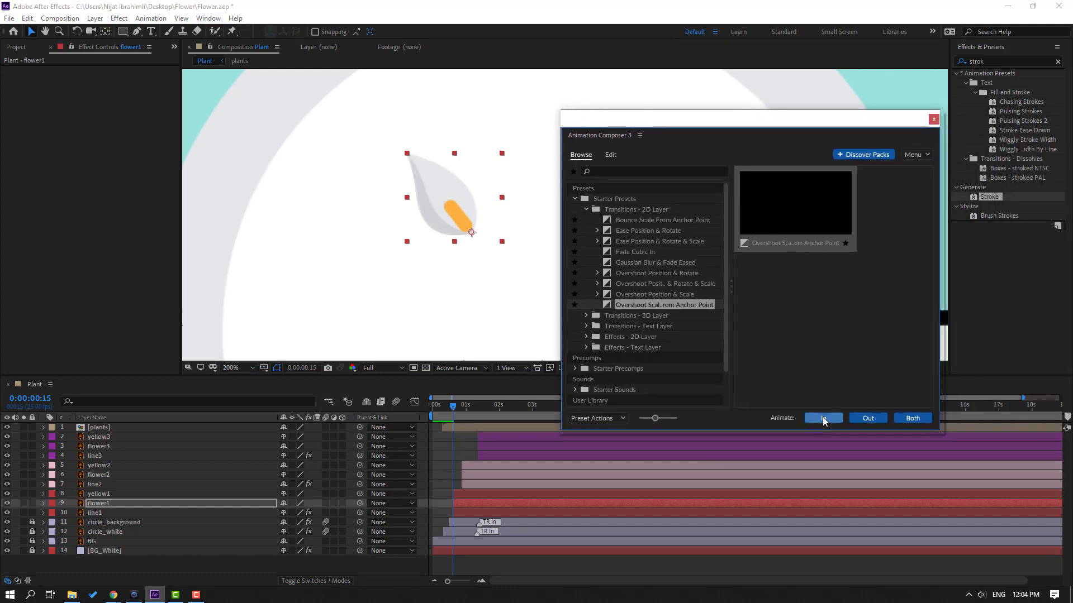
pyautogui.moveTo(462, 506); pyautogui.dragTo(468, 506)
pyautogui.click(464, 495)
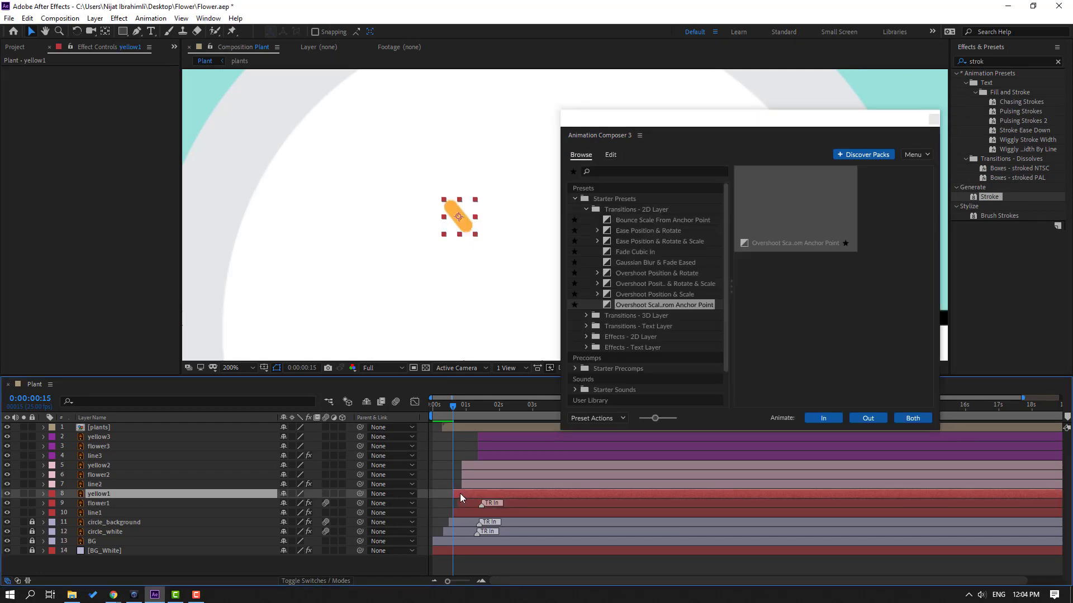
pyautogui.click(823, 419)
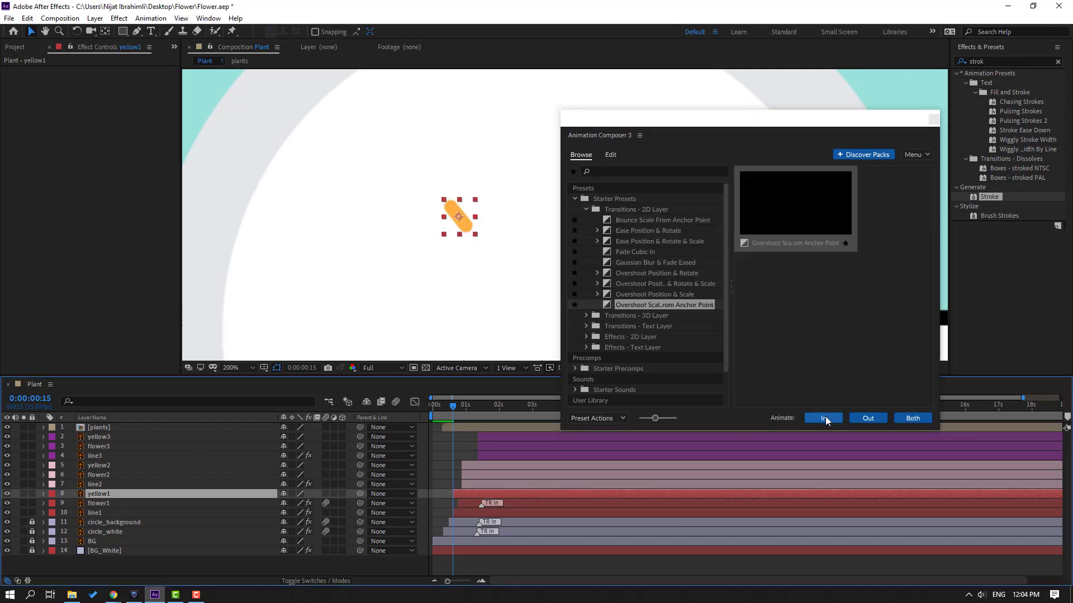
# Start yellow1 at about 1 s and delay the pink layers to about 5.5 s and the purple layers to about 6 s.
pyautogui.moveTo(471, 496)
pyautogui.mouseDown()
pyautogui.moveTo(526, 467)
pyautogui.moveTo(661, 471)
pyautogui.mouseUp()
pyautogui.click(471, 487)
pyautogui.keyDown('shift'); pyautogui.click(502, 437); pyautogui.keyUp('shift')
pyautogui.moveTo(434, 406); pyautogui.dragTo(479, 421)
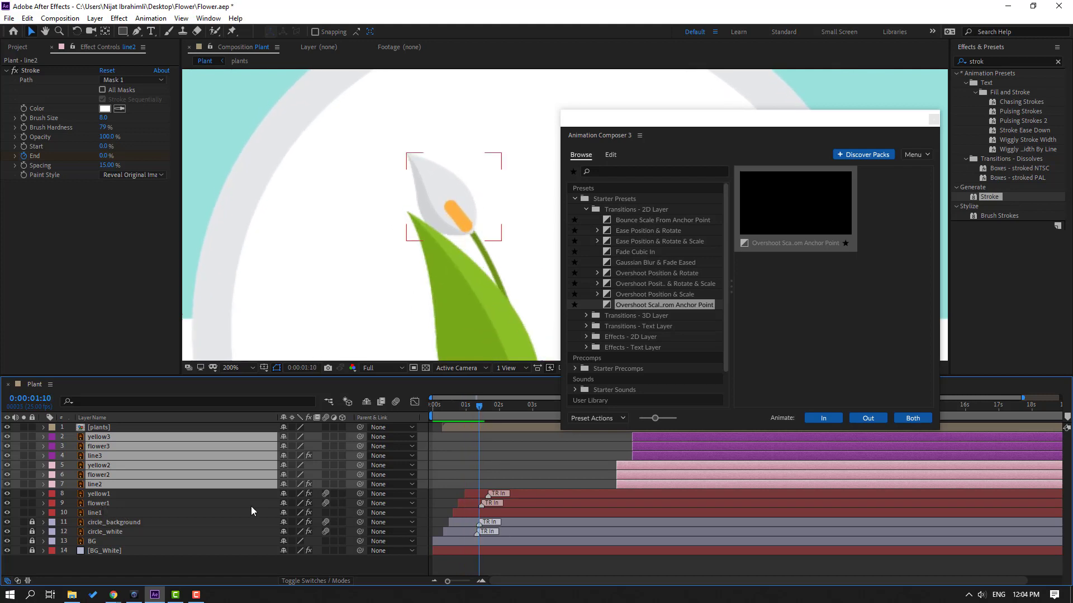
# Delay flower1 to about 1.4 s and yellow1 to about 1.5 s, and preview the first flower growing.
pyautogui.click(469, 503)
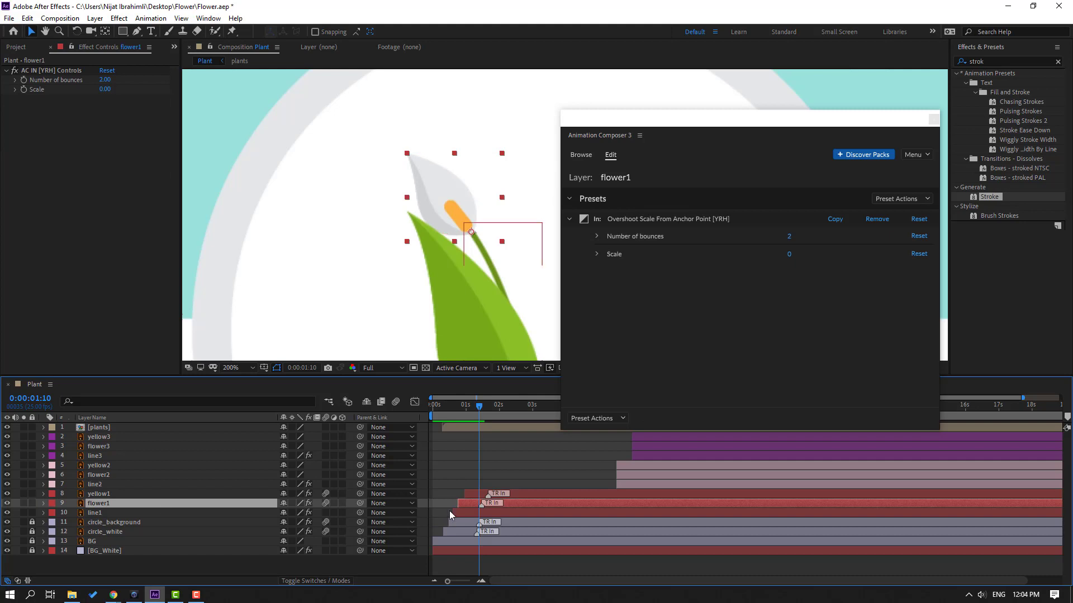
pyautogui.keyDown('shift'); pyautogui.click(474, 495); pyautogui.keyUp('shift')
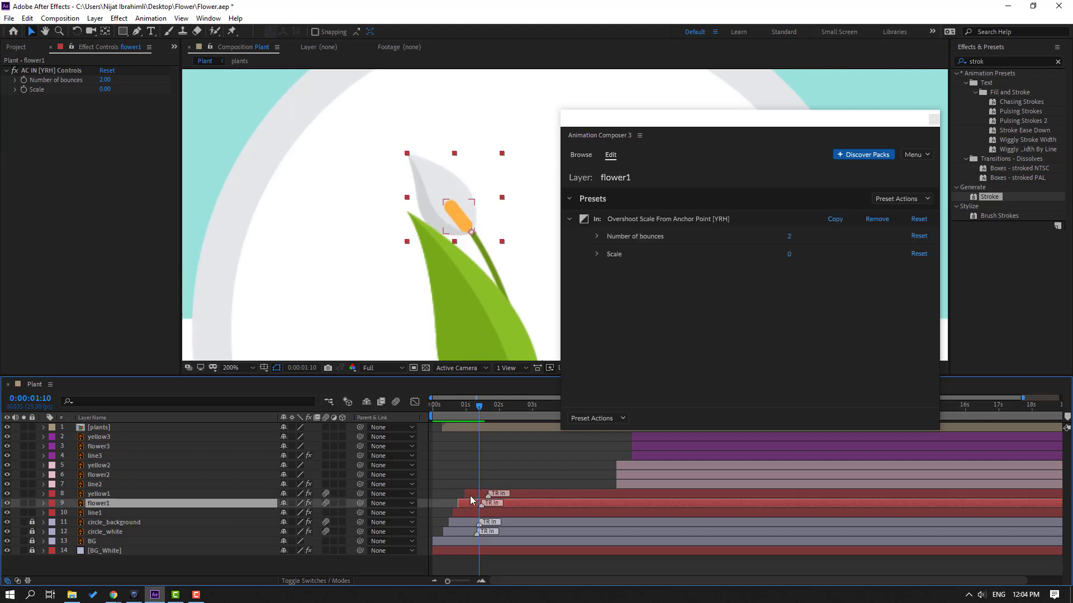
pyautogui.moveTo(467, 508); pyautogui.dragTo(486, 507)
pyautogui.moveTo(442, 414); pyautogui.dragTo(478, 418)
pyautogui.click(504, 512)
pyautogui.moveTo(500, 505); pyautogui.dragTo(519, 495)
pyautogui.press('space')
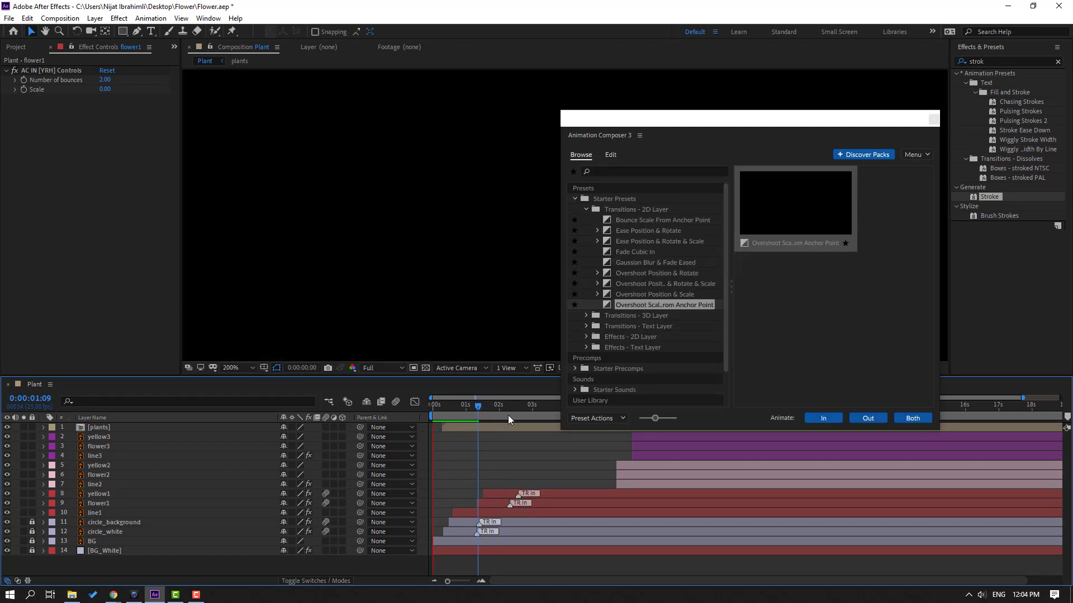
pyautogui.moveTo(663, 122); pyautogui.dragTo(761, 134)
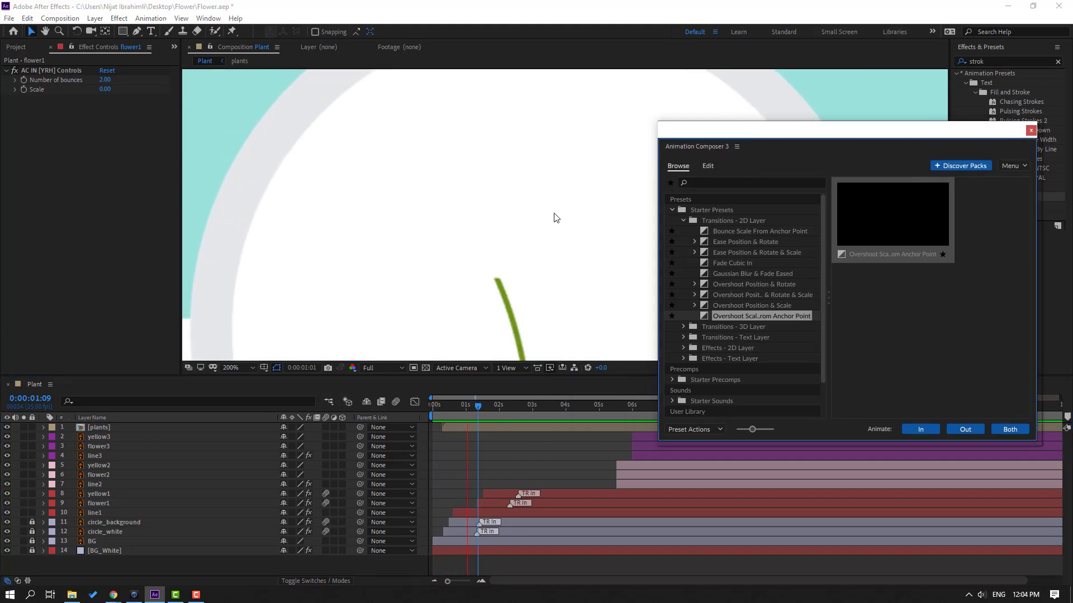
pyautogui.scroll(-2, 555, 218)
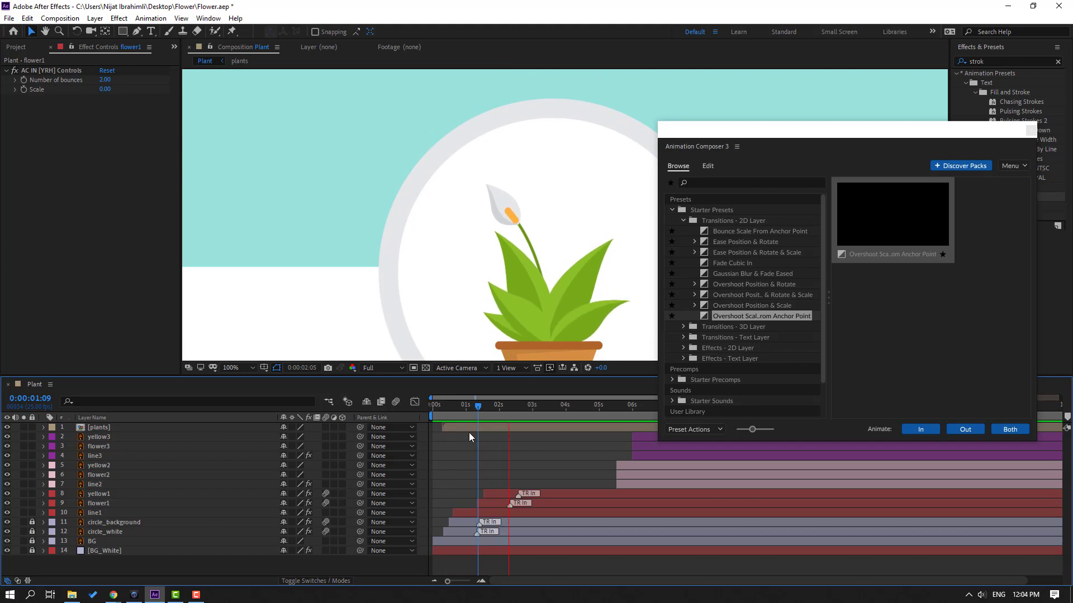
# From 0:00:01:18, stagger the second flower's layers: line2 at about 1.8 s, flower2 at about 2 s and yellow2 at about 2.2 s.
pyautogui.moveTo(464, 404); pyautogui.dragTo(490, 406)
pyautogui.click(629, 486)
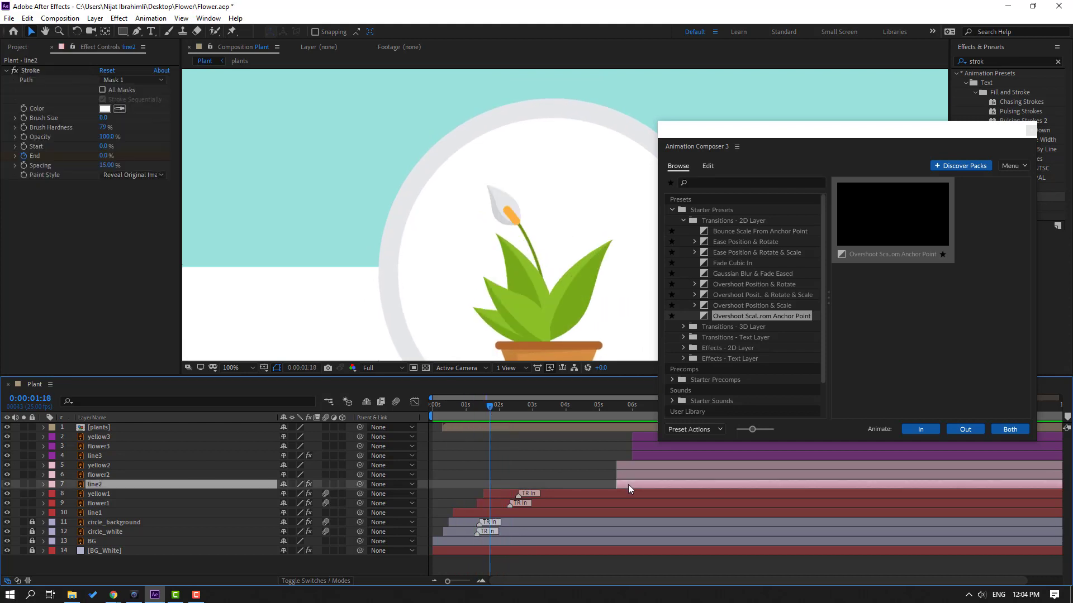
pyautogui.keyDown('shift'); pyautogui.click(635, 465); pyautogui.keyUp('shift')
pyautogui.moveTo(646, 468); pyautogui.dragTo(524, 465)
# Apply the Overshoot Scale From Anchor Point in-transition to flower2 and yellow2 together.
pyautogui.click(227, 478)
pyautogui.click(106, 476)
pyautogui.keyDown('ctrl'); pyautogui.click(99, 464); pyautogui.keyUp('ctrl')
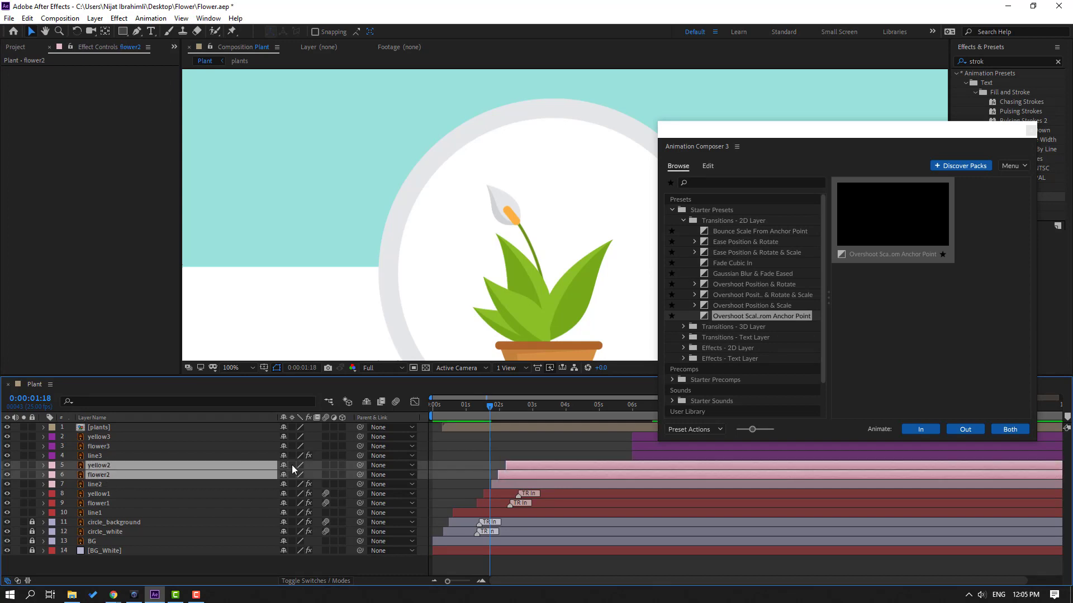
pyautogui.click(920, 428)
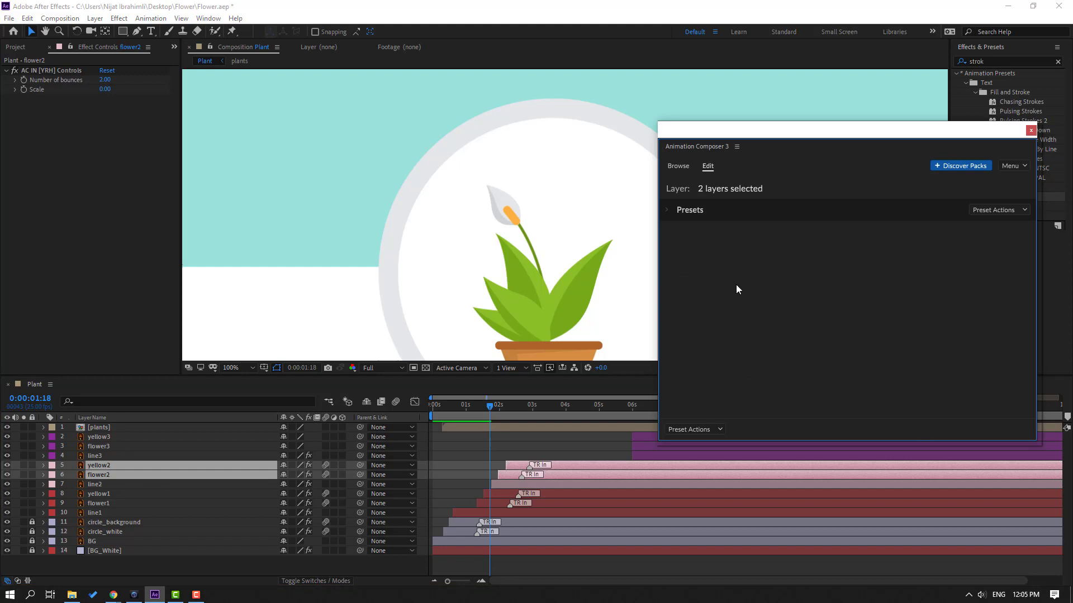
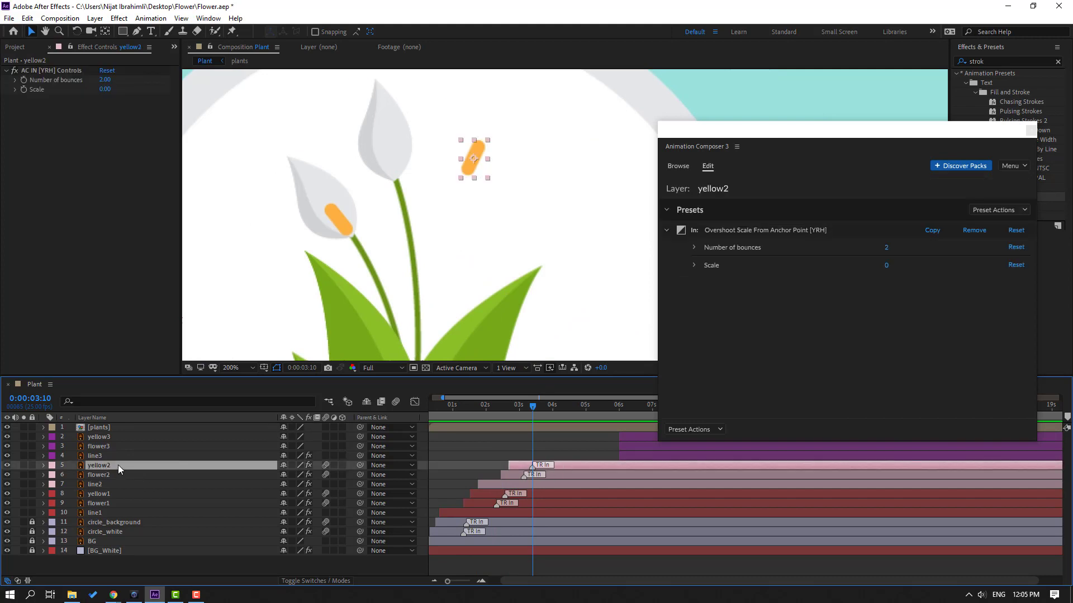
# Swap the mixed-up layer names: rename the pink yellow2 as yellow3, exchange its position with the purple layer and rename that one yellow2.
pyautogui.press('Return')
pyautogui.press('BackSpace')
pyautogui.write('3')
pyautogui.press('Return')
pyautogui.moveTo(104, 465)
pyautogui.mouseDown()
pyautogui.moveTo(137, 433)
pyautogui.moveTo(114, 444)
pyautogui.moveTo(120, 469)
pyautogui.mouseUp()
pyautogui.click(124, 447)
pyautogui.press('Return')
pyautogui.click(126, 466)
pyautogui.press('BackSpace')
pyautogui.write('2')
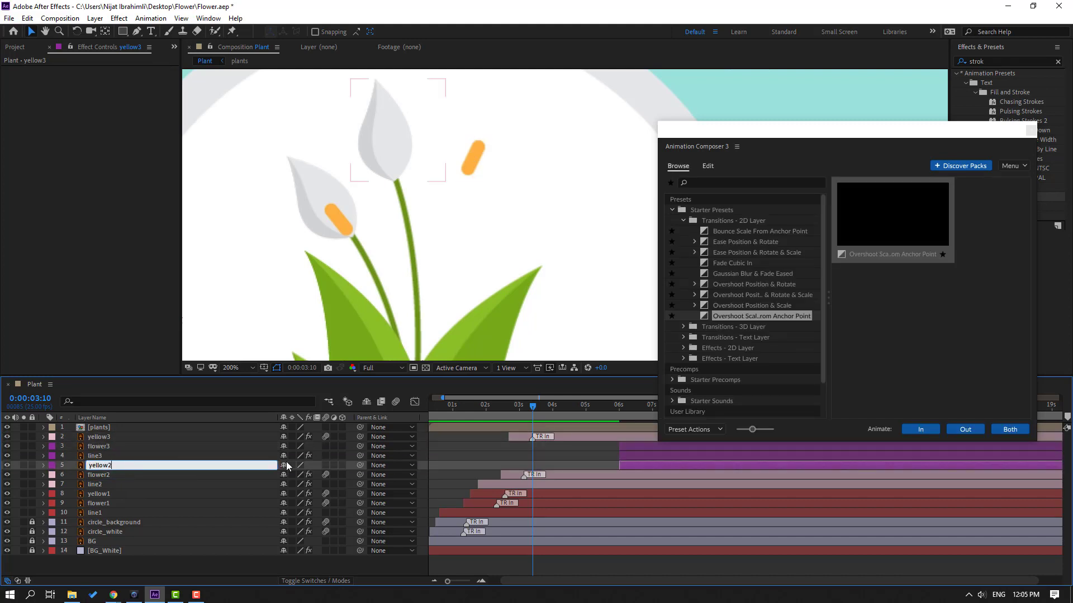
pyautogui.press('Return')
# Start yellow2 at about 3.2 s with its anchor point at its lower end, and give it the Overshoot Scale From Anchor Point in-transition.
pyautogui.moveTo(627, 467); pyautogui.dragTo(540, 471)
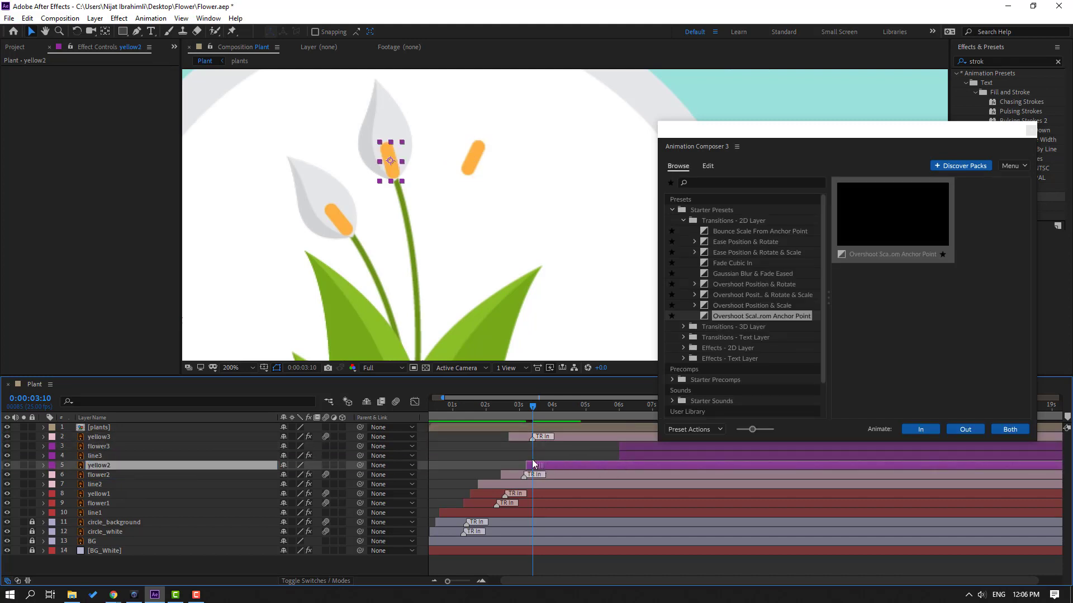
pyautogui.scroll(2, 379, 161)
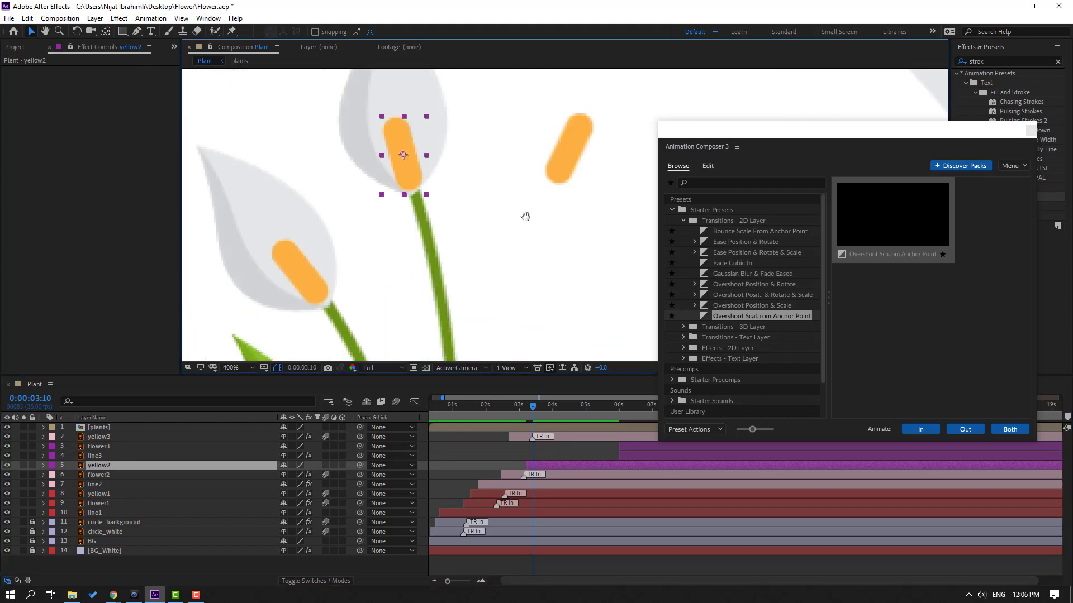
pyautogui.press('y')
pyautogui.moveTo(418, 166); pyautogui.dragTo(431, 202)
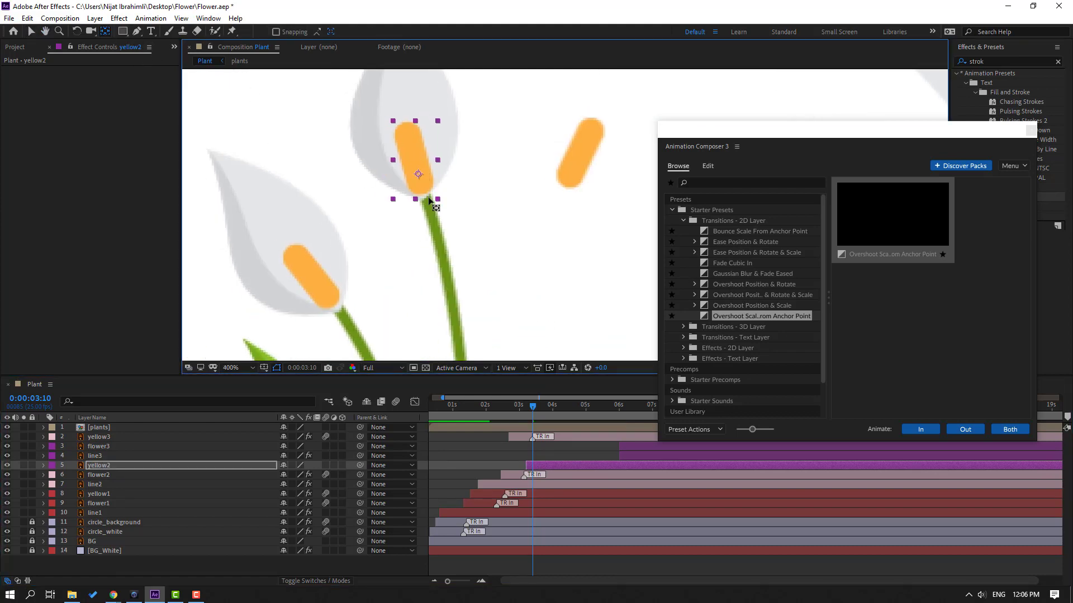
pyautogui.press('v')
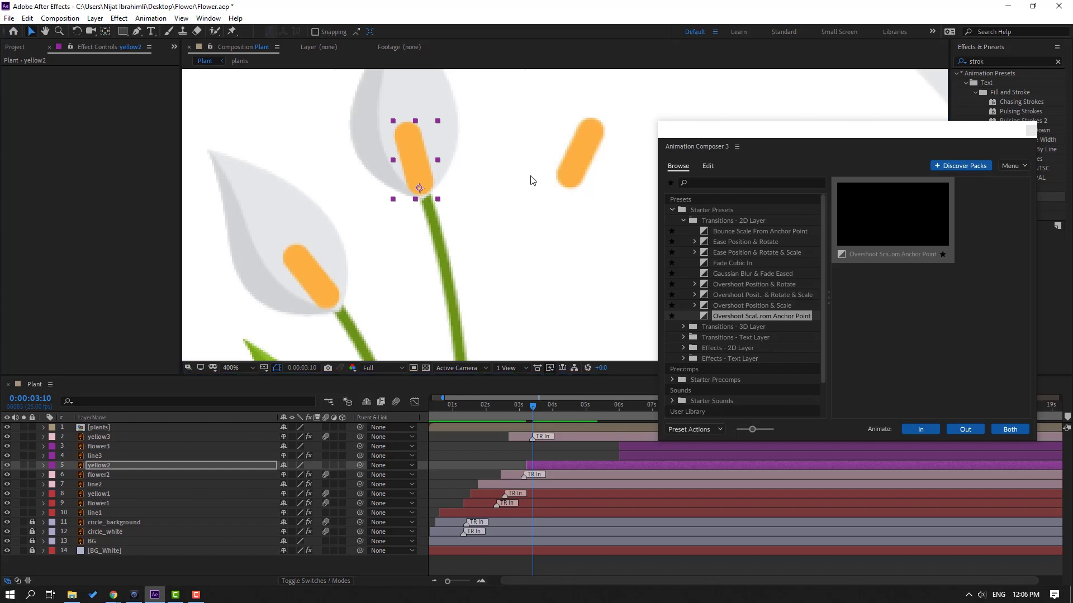
pyautogui.click(920, 430)
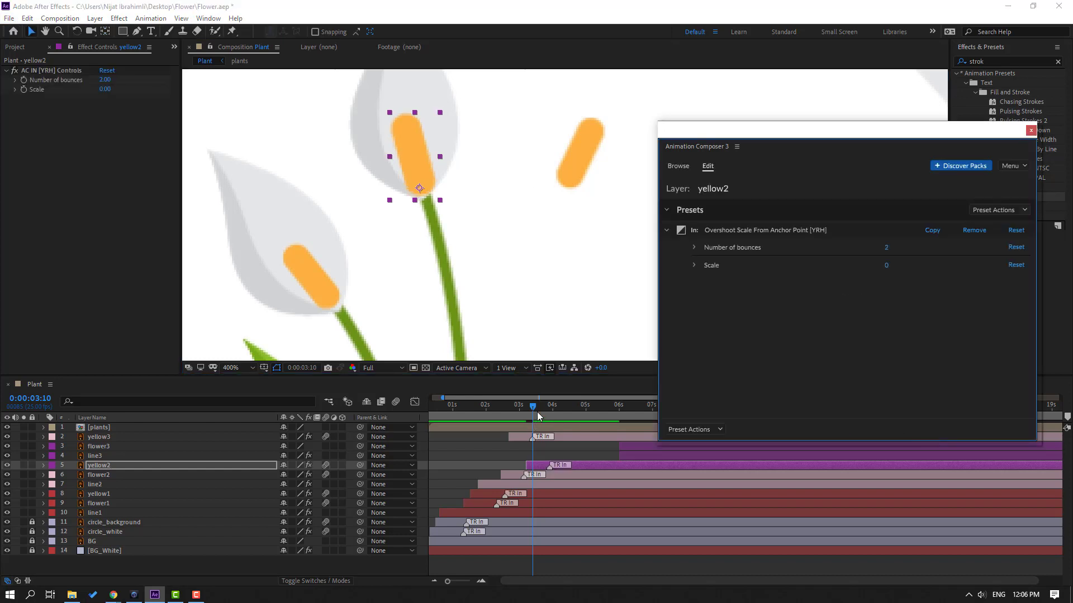
# Retime flower2 to start at about 2.6 s and yellow2 at about 2.9 s, and preview the second flower from 0:00:01:21.
pyautogui.moveTo(499, 408)
pyautogui.mouseDown()
pyautogui.moveTo(532, 408)
pyautogui.moveTo(506, 410)
pyautogui.mouseUp()
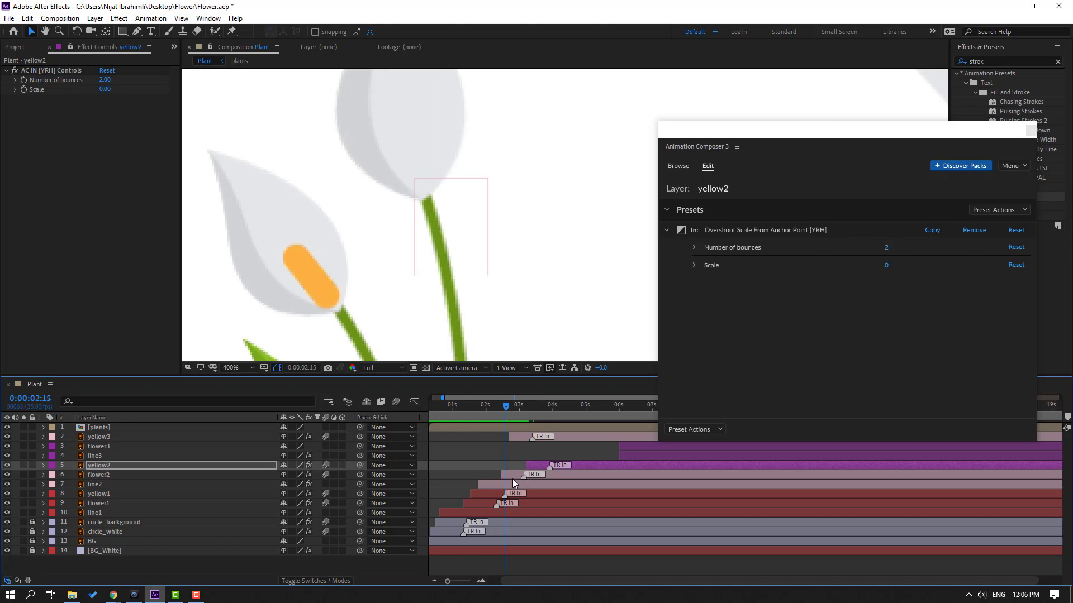
pyautogui.click(515, 479)
pyautogui.moveTo(515, 479); pyautogui.dragTo(531, 467)
pyautogui.press('space')
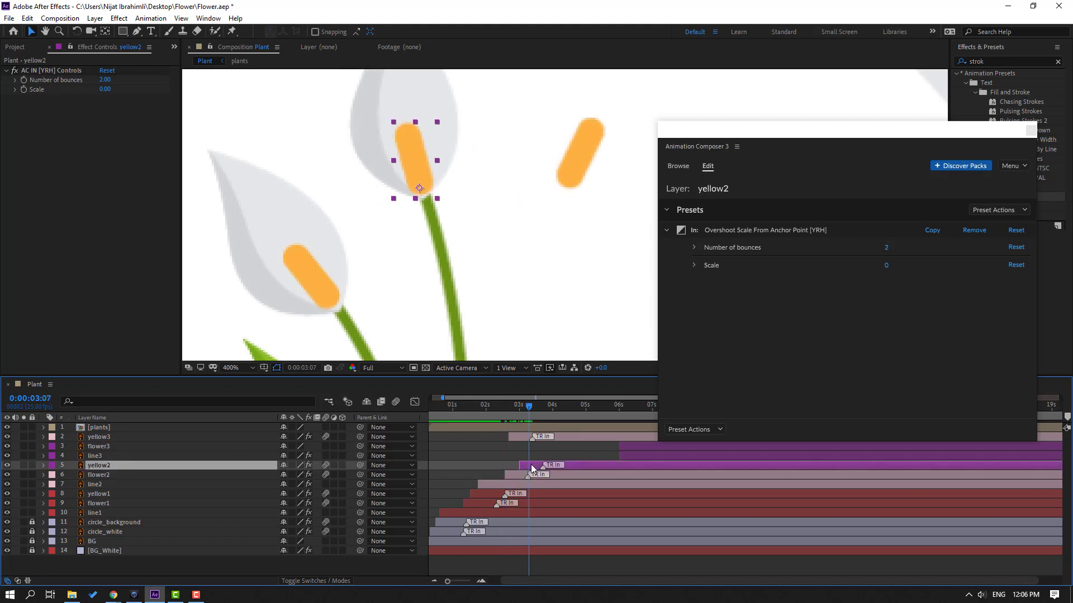
pyautogui.click(482, 406)
pyautogui.press('space')
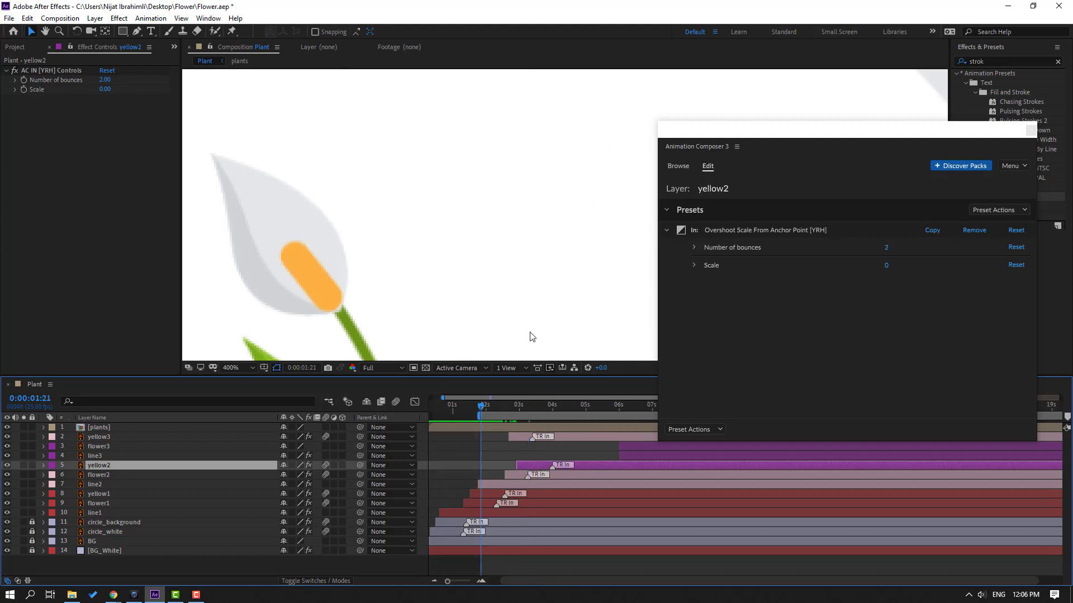
pyautogui.press('space')
pyautogui.press('space')
pyautogui.scroll(-2, 489, 234)
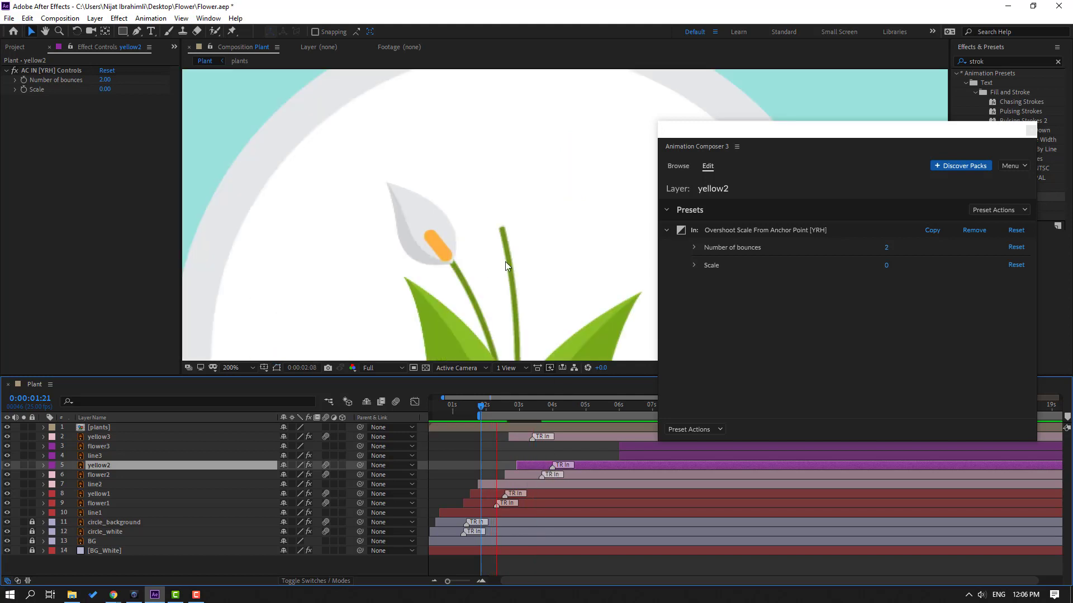
pyautogui.press('space')
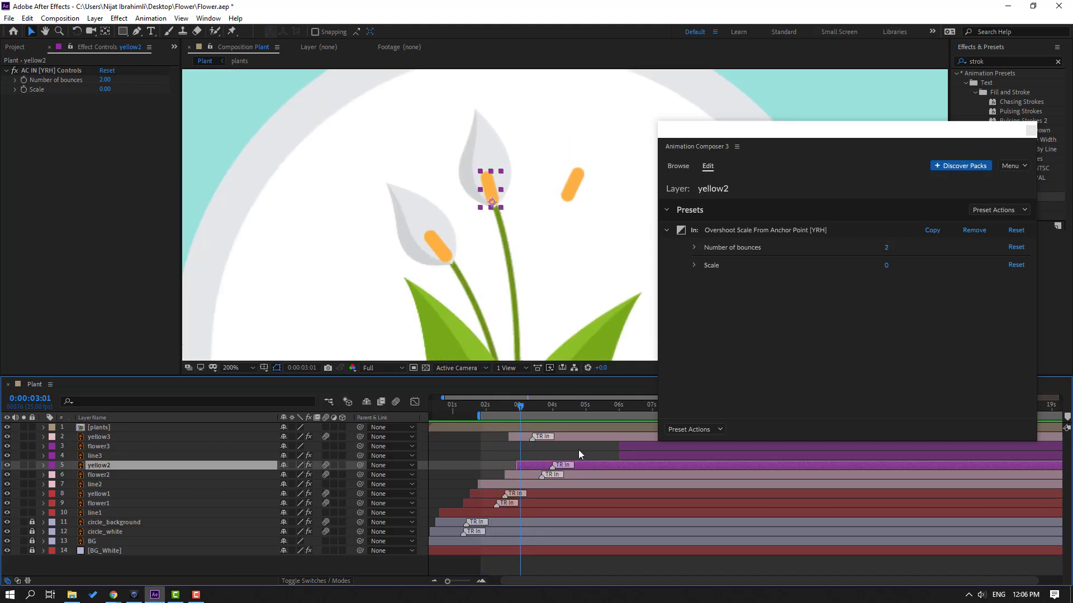
# Delay yellow3 to start at about 6.3 s, keeping the Animation Composer window clear of the timeline.
pyautogui.click(550, 439)
pyautogui.moveTo(789, 133); pyautogui.dragTo(729, 58)
pyautogui.moveTo(561, 439); pyautogui.dragTo(688, 442)
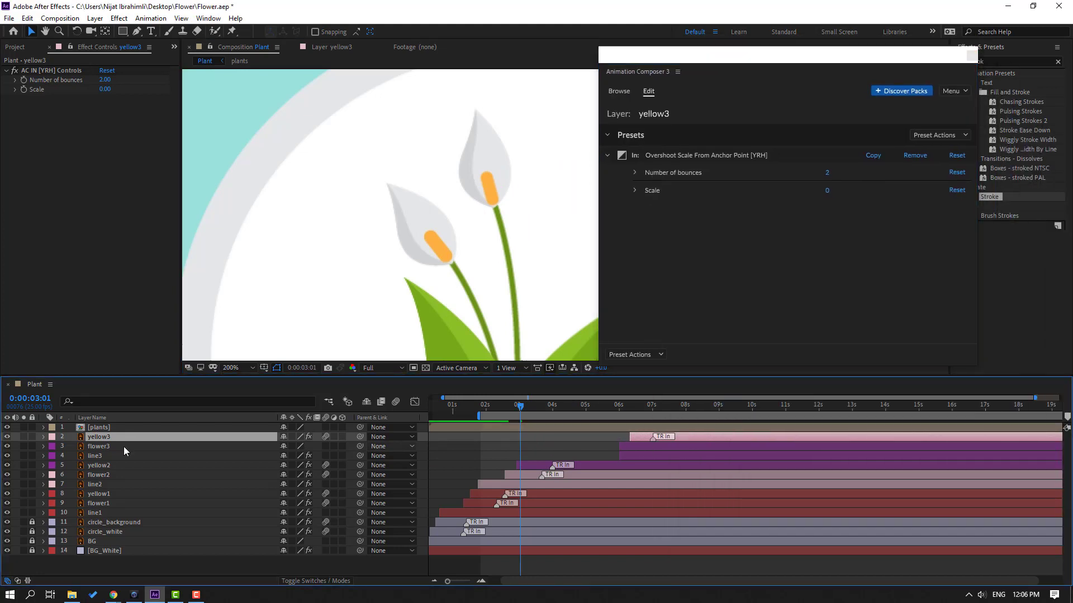
# Apply the Overshoot Scale From Anchor Point in-transition to flower3 and close Animation Composer.
pyautogui.click(96, 447)
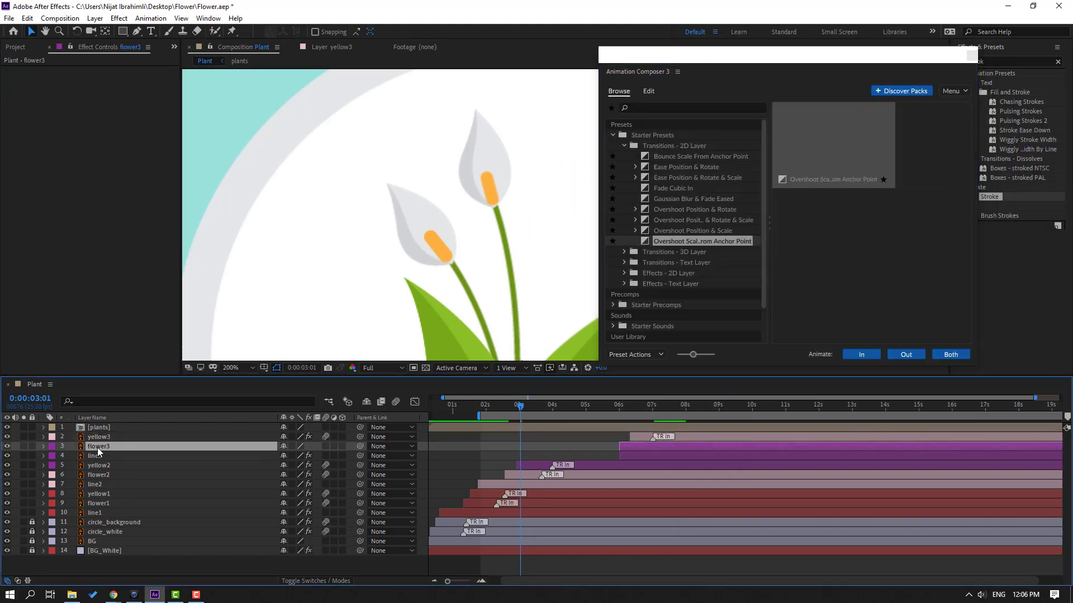
pyautogui.click(863, 356)
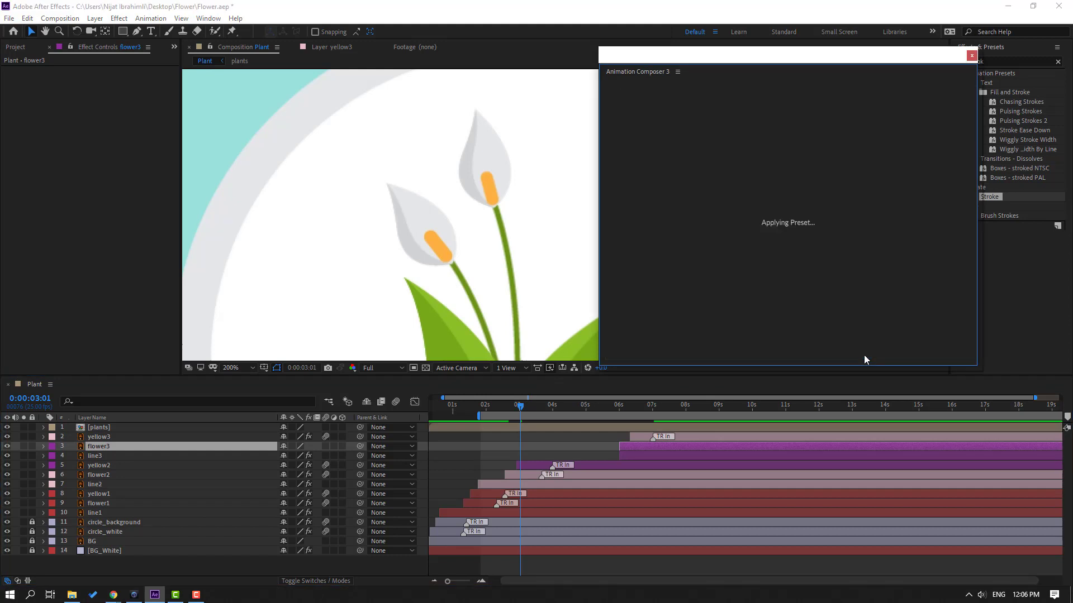
pyautogui.click(972, 56)
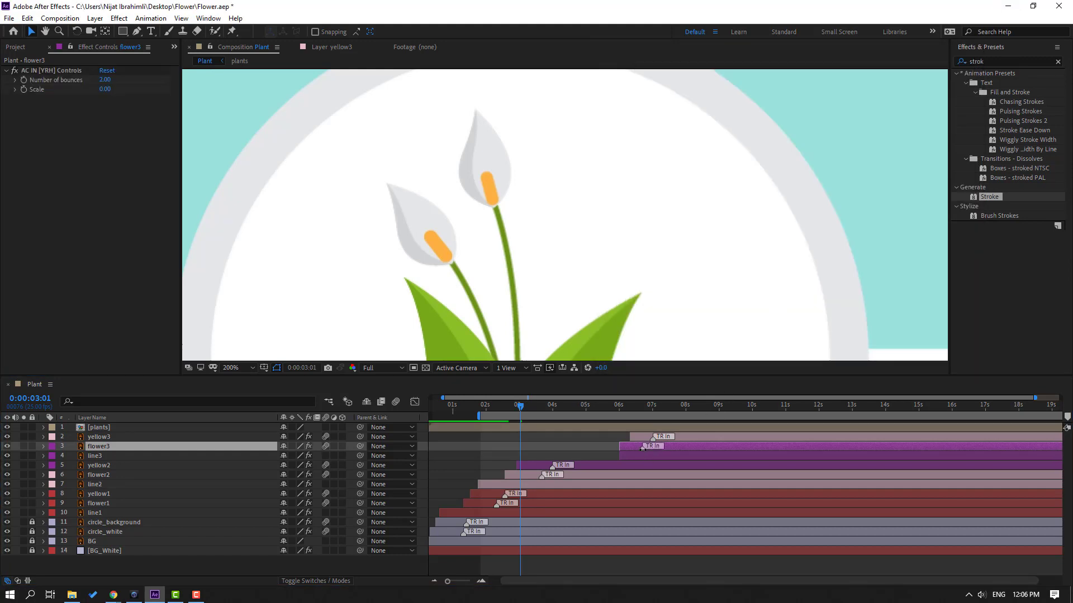
# Lengthen the in-transitions of flower3 and yellow3, and delay both layers to start at about 6.8 s and 7.1 s.
pyautogui.moveTo(643, 447); pyautogui.dragTo(655, 448)
pyautogui.click(657, 440)
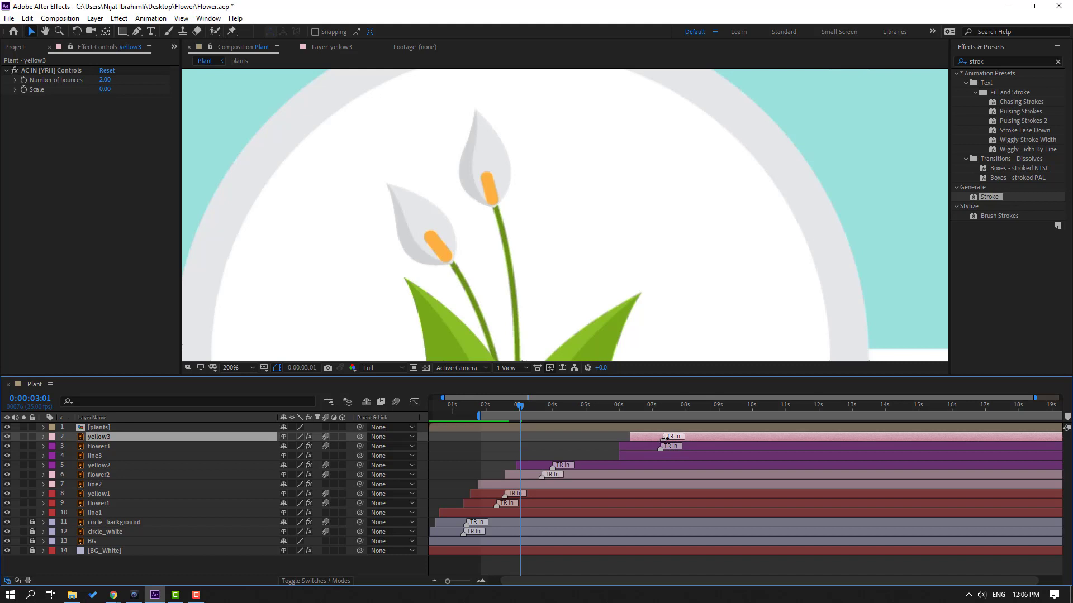
pyautogui.click(631, 447)
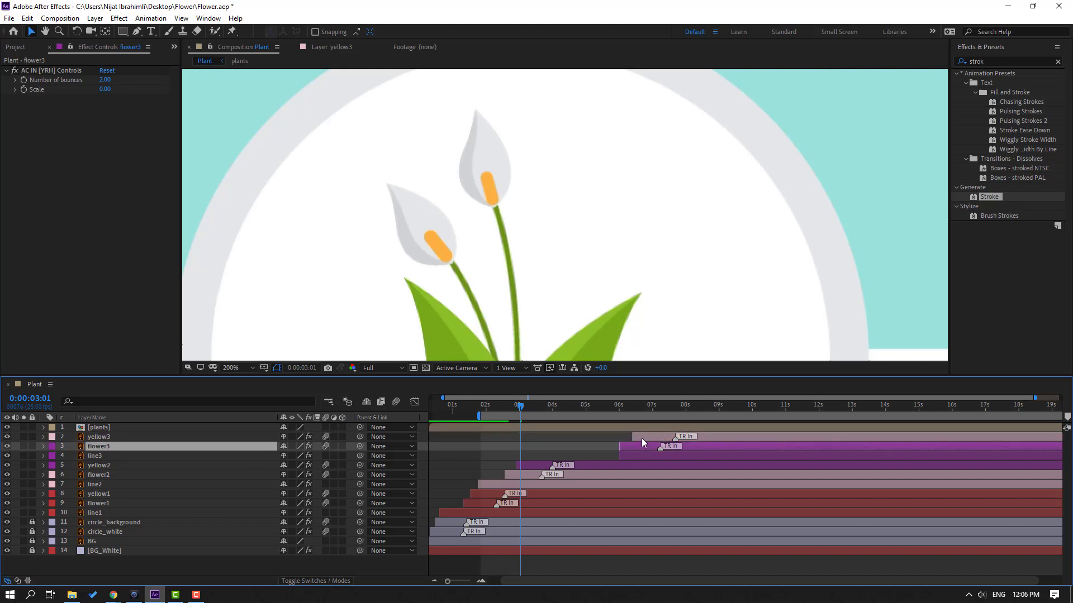
pyautogui.keyDown('shift'); pyautogui.click(646, 440); pyautogui.keyUp('shift')
pyautogui.moveTo(629, 450); pyautogui.dragTo(659, 449)
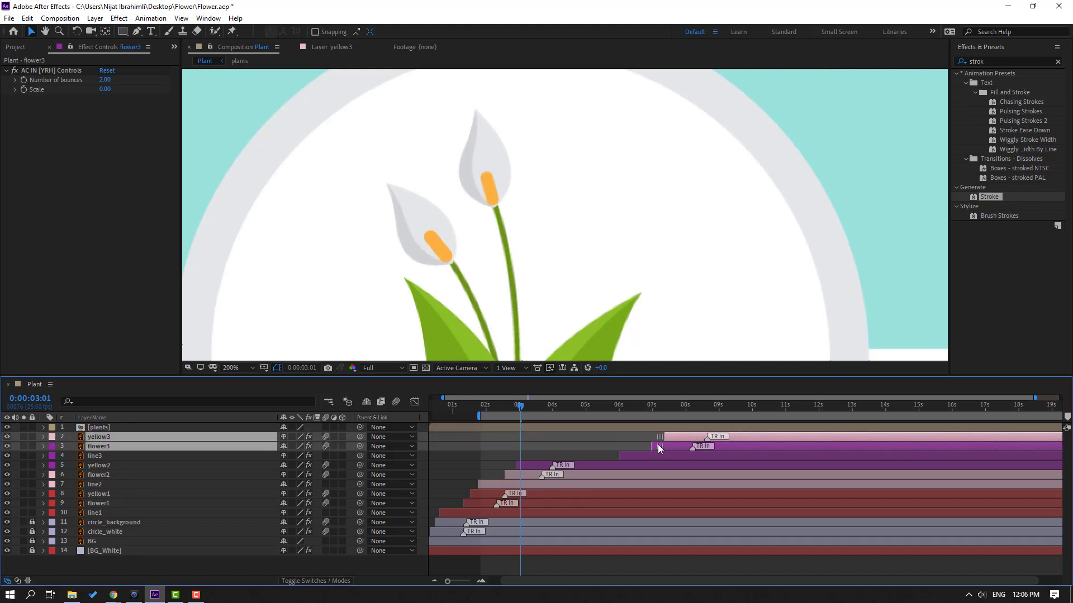
pyautogui.moveTo(599, 411); pyautogui.dragTo(650, 410)
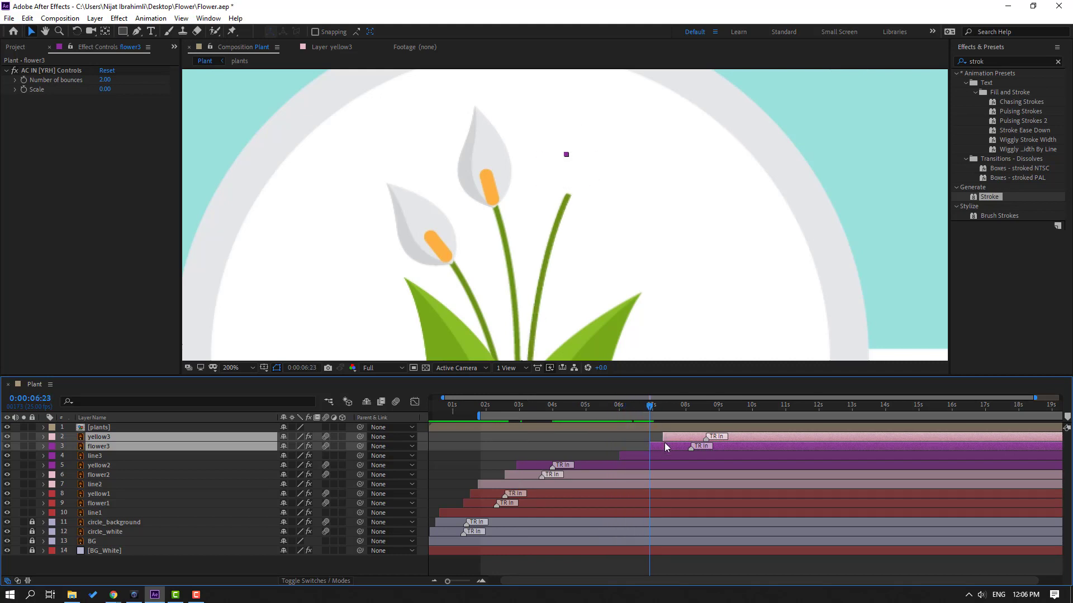
pyautogui.moveTo(665, 447); pyautogui.dragTo(659, 448)
# Move flower3's anchor point to the flower's base, where it meets the stem.
pyautogui.click(200, 447)
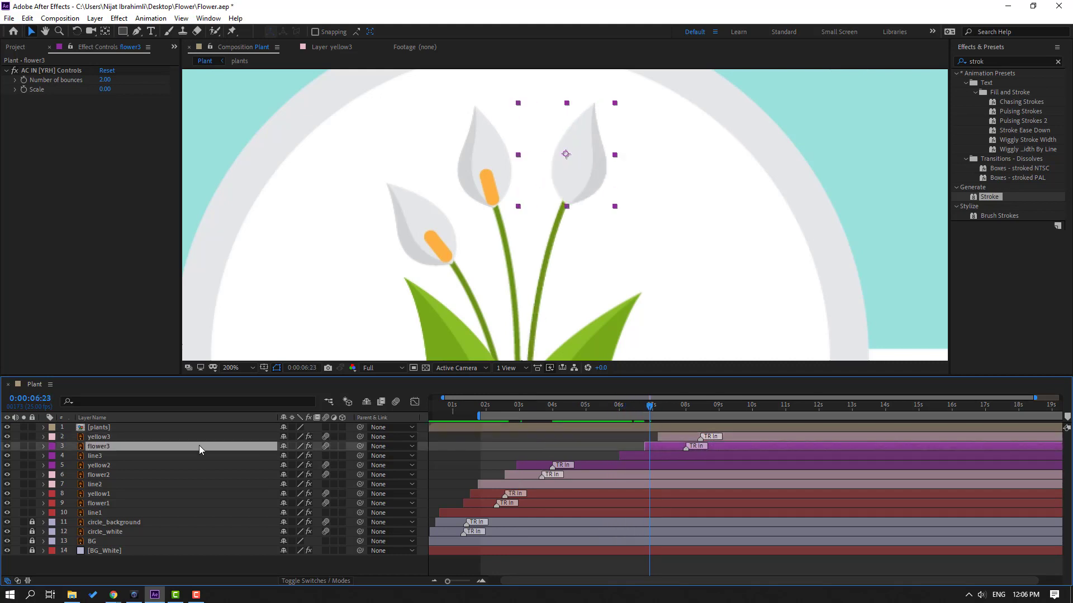
pyautogui.press('y')
pyautogui.moveTo(566, 155); pyautogui.dragTo(573, 203)
pyautogui.press('v')
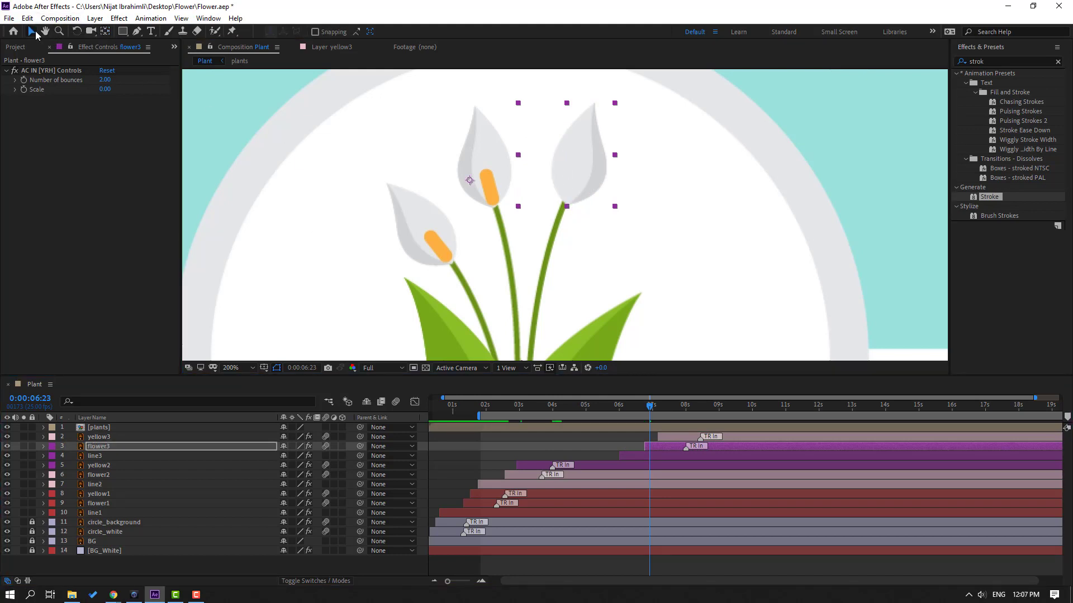
# Go to 0:00:08:02 and move yellow3's anchor point to its lower end.
pyautogui.moveTo(630, 406); pyautogui.dragTo(688, 408)
pyautogui.click(104, 437)
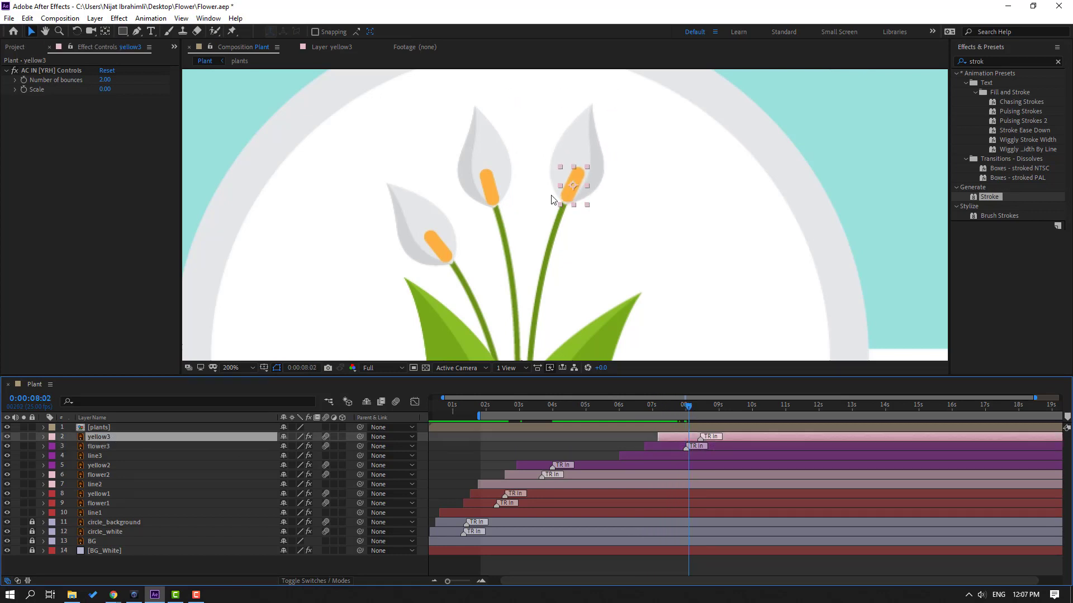
pyautogui.scroll(2, 565, 192)
pyautogui.click(105, 31)
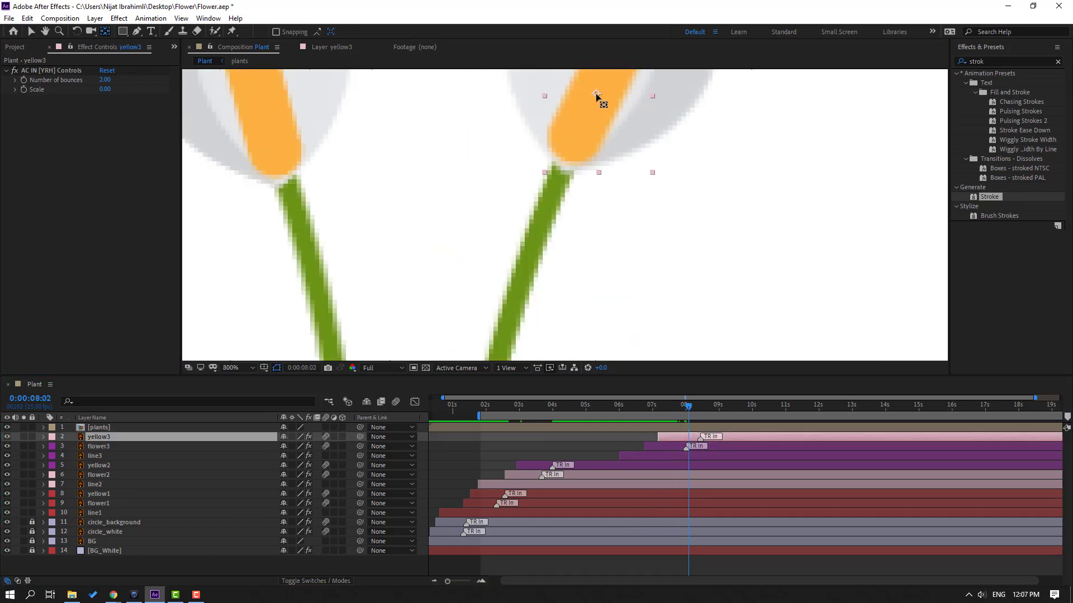
pyautogui.moveTo(595, 96); pyautogui.dragTo(567, 153)
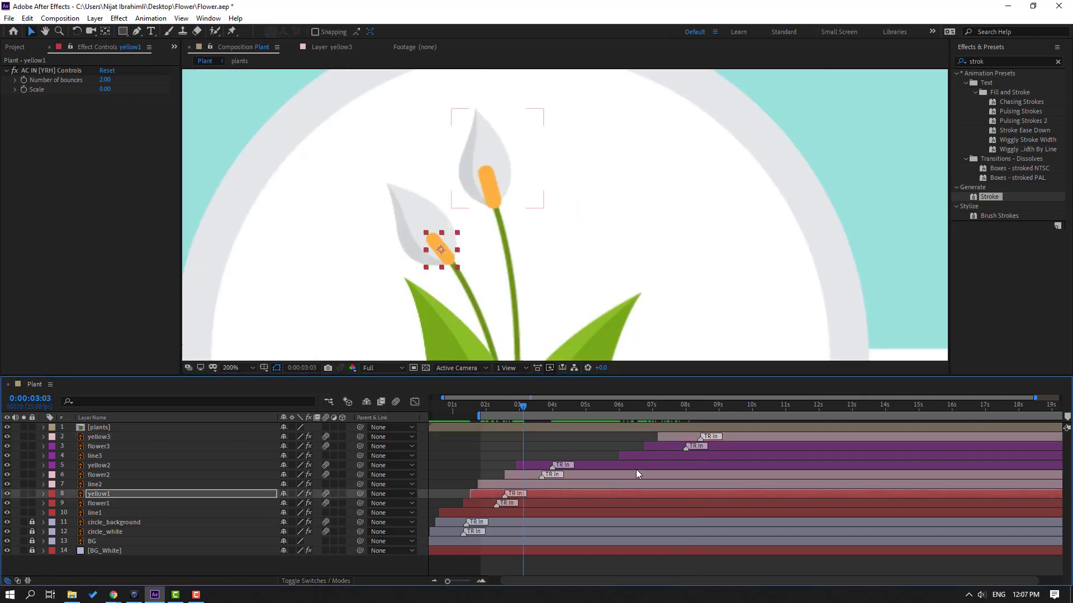
# Bring line3, flower3 and yellow3 forward together so that line3 starts at about 4 s.
pyautogui.click(648, 456)
pyautogui.keyDown('shift'); pyautogui.click(666, 436); pyautogui.keyUp('shift')
pyautogui.moveTo(641, 458); pyautogui.dragTo(570, 463)
pyautogui.moveTo(503, 407); pyautogui.dragTo(551, 407)
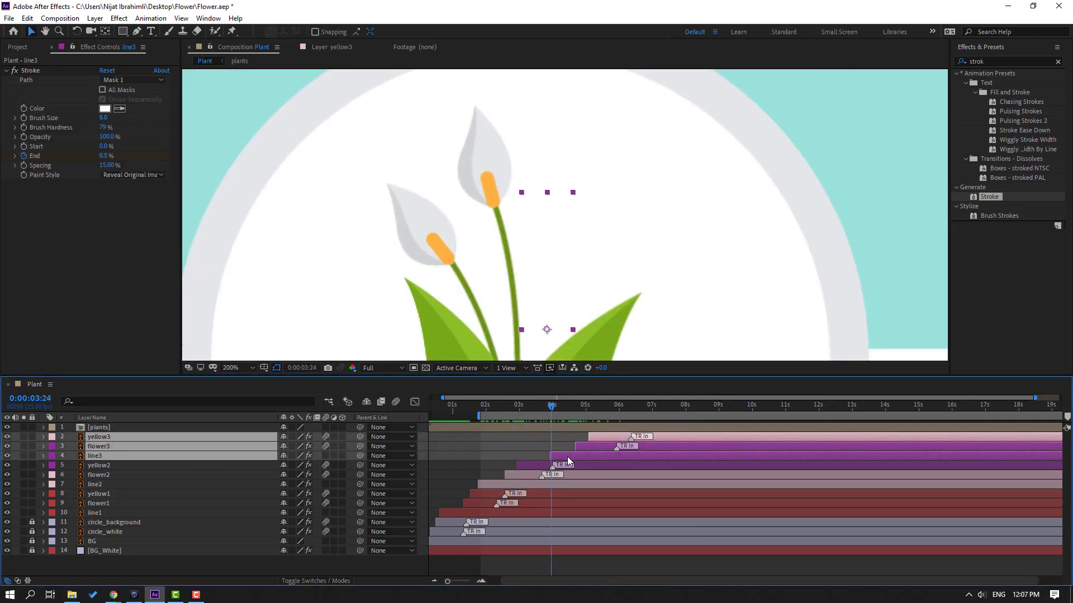
# Shift the second and third flowers' layers earlier so that line2 starts at about 1 s and line3 at about 2.4 s.
pyautogui.moveTo(569, 461); pyautogui.dragTo(506, 484)
pyautogui.keyDown('shift'); pyautogui.click(512, 483); pyautogui.keyUp('shift')
pyautogui.moveTo(471, 414); pyautogui.dragTo(421, 423)
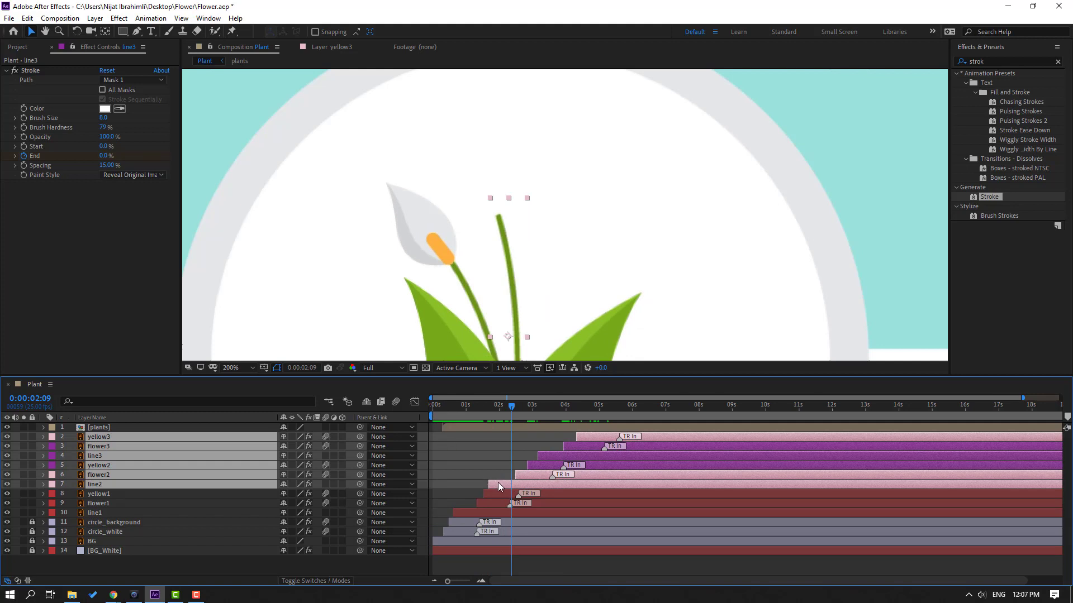
pyautogui.moveTo(499, 487); pyautogui.dragTo(515, 417)
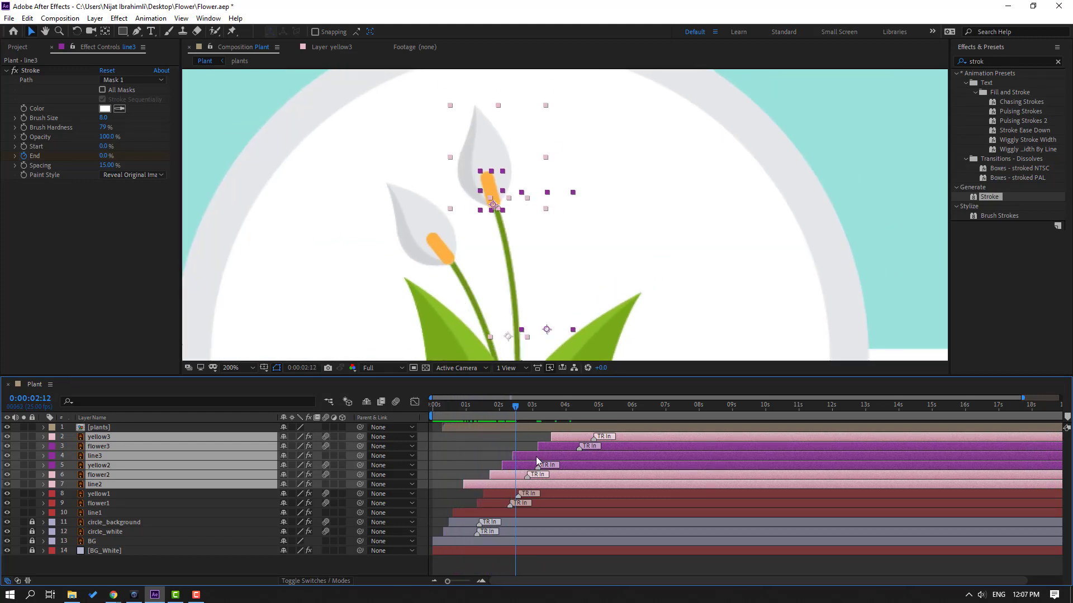
# Bring line3, flower3 and yellow3 forward so line3 starts at about 1.7 s, and preview the animation with the whole composition fitted in view.
pyautogui.click(491, 450)
pyautogui.click(523, 456)
pyautogui.keyDown('shift'); pyautogui.click(570, 439); pyautogui.keyUp('shift')
pyautogui.moveTo(568, 439); pyautogui.dragTo(544, 439)
pyautogui.click(240, 367)
pyautogui.click(250, 392)
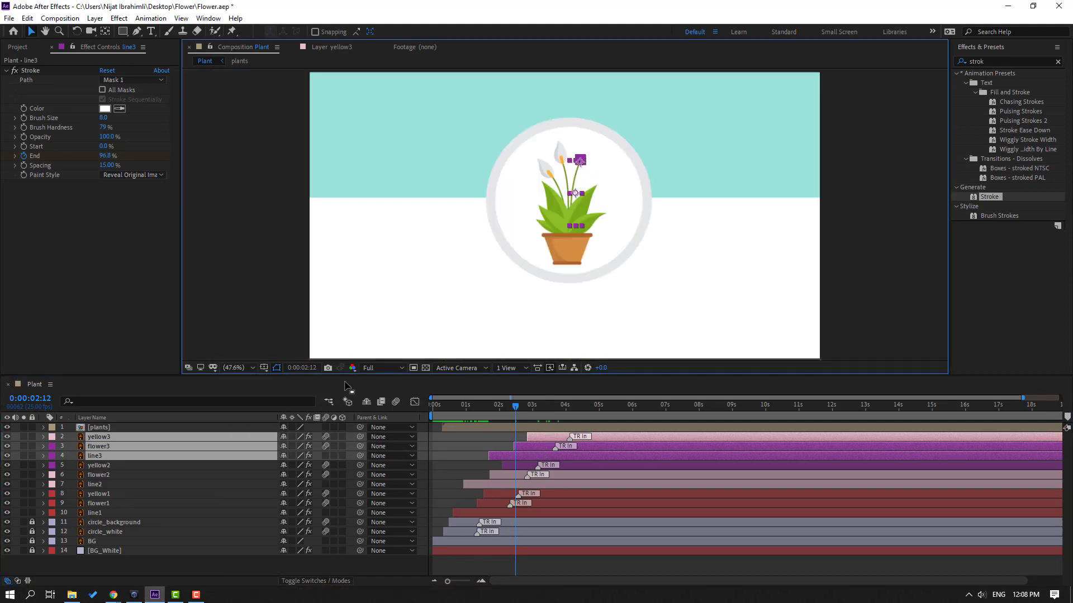
pyautogui.press('space')
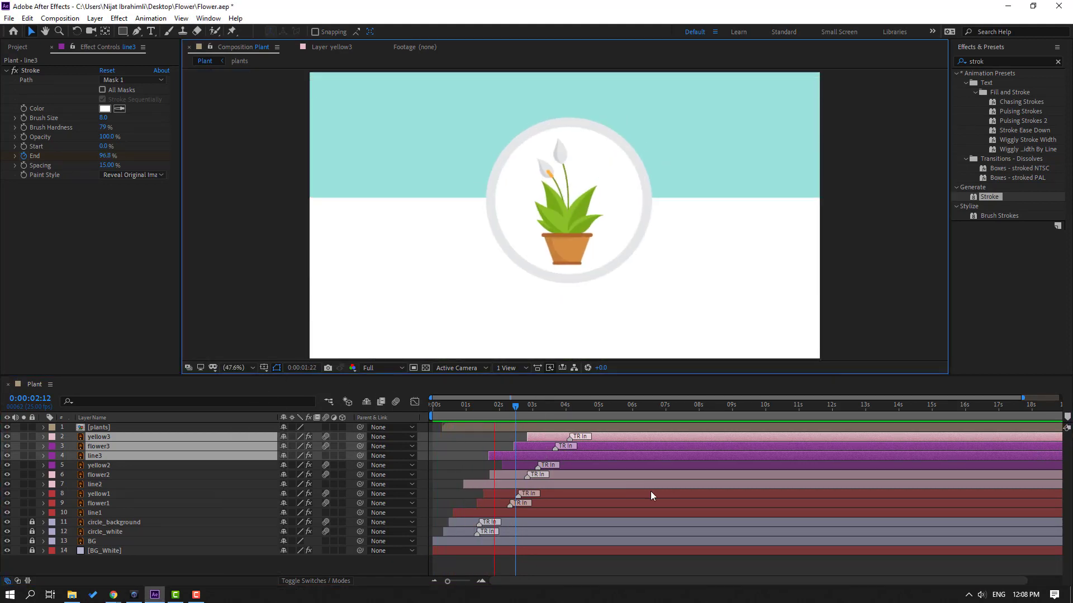
pyautogui.press('space')
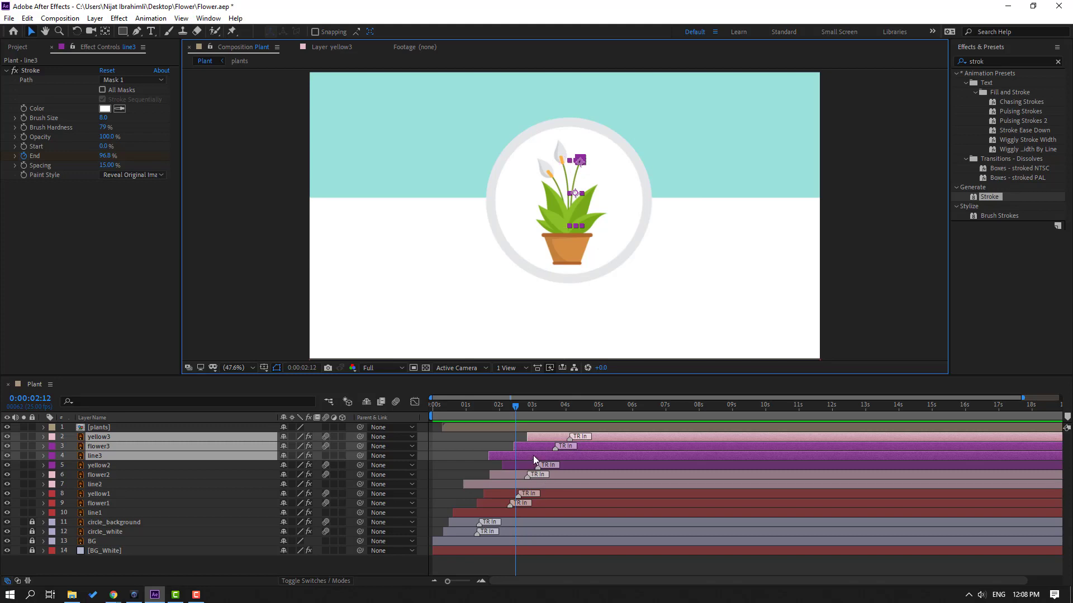
# Bring line3, flower3 and yellow3 forward again so line3 starts at about 1.3 s, and preview the animation up to about 4 s.
pyautogui.moveTo(533, 457); pyautogui.dragTo(519, 457)
pyautogui.press('space')
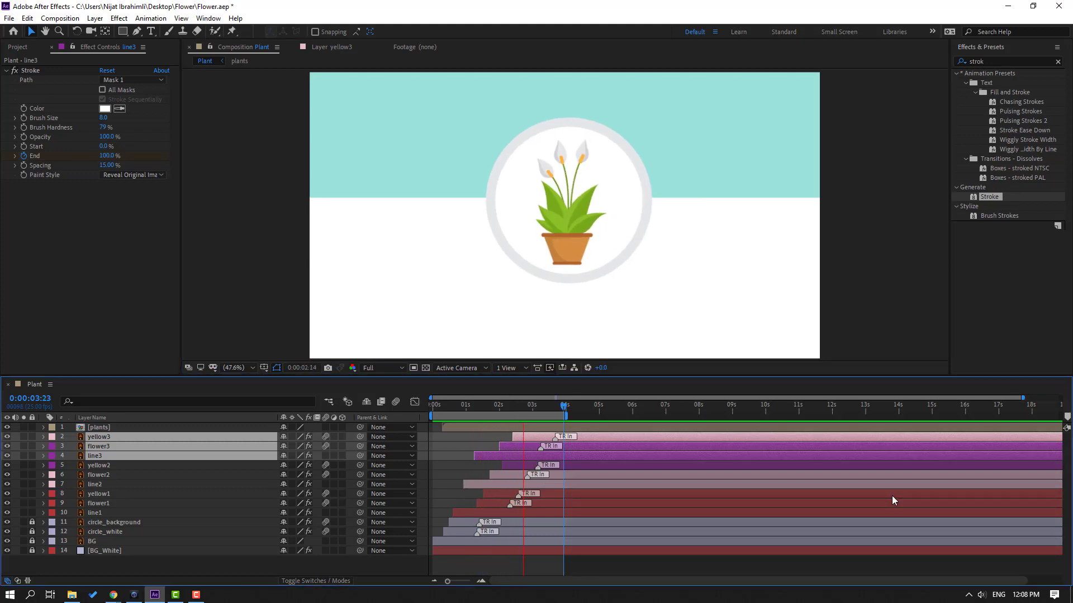